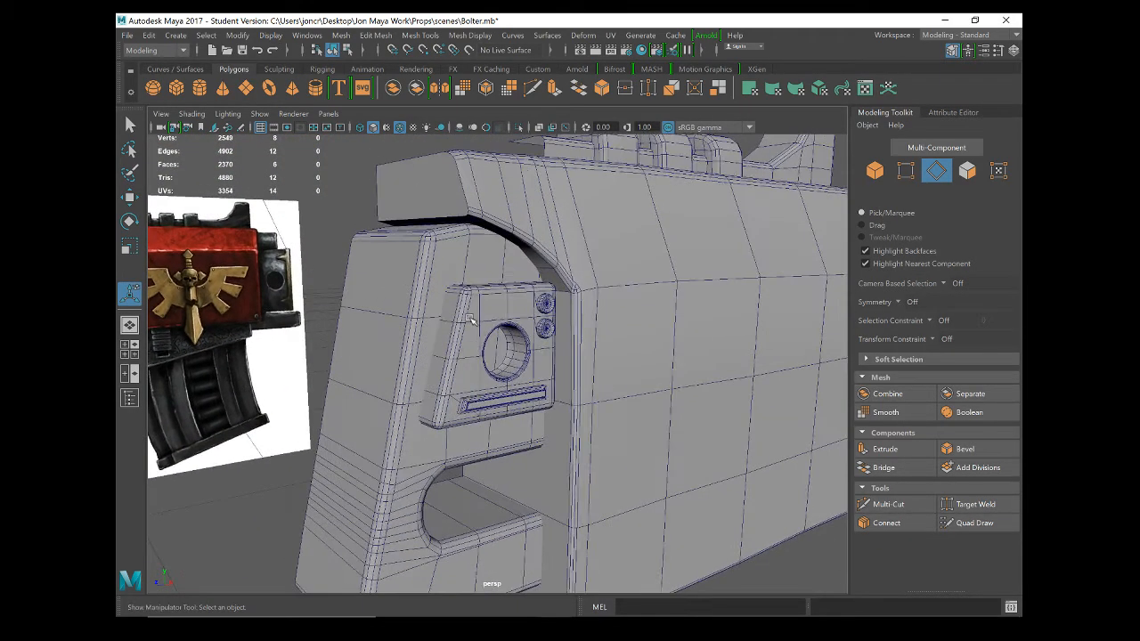
# Step: Examine the inset panel with the round recess, two bolts and slot on the gun's end section
pyautogui.hotkey('ctrl', 'b')
pyautogui.scroll(5, 542, 362)
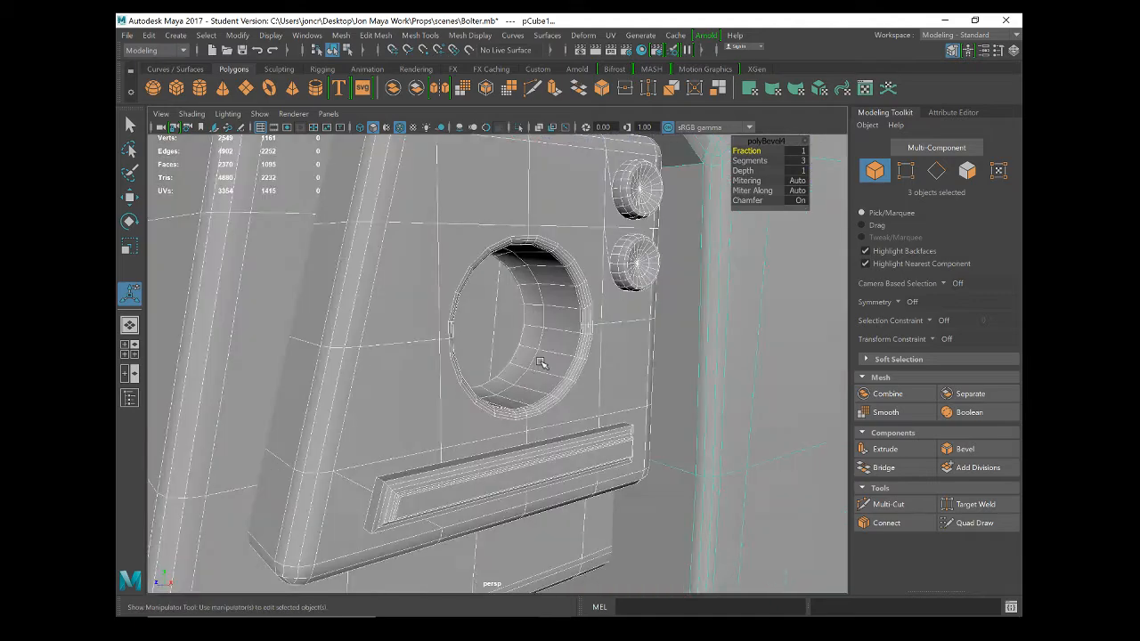
pyautogui.keyDown('alt'); pyautogui.moveTo(539, 361); pyautogui.dragTo(544, 361); pyautogui.keyUp('alt')
pyautogui.keyDown('alt'); pyautogui.moveTo(544, 360); pyautogui.dragTo(571, 318, button='middle'); pyautogui.keyUp('alt')
pyautogui.scroll(-10, 572, 319)
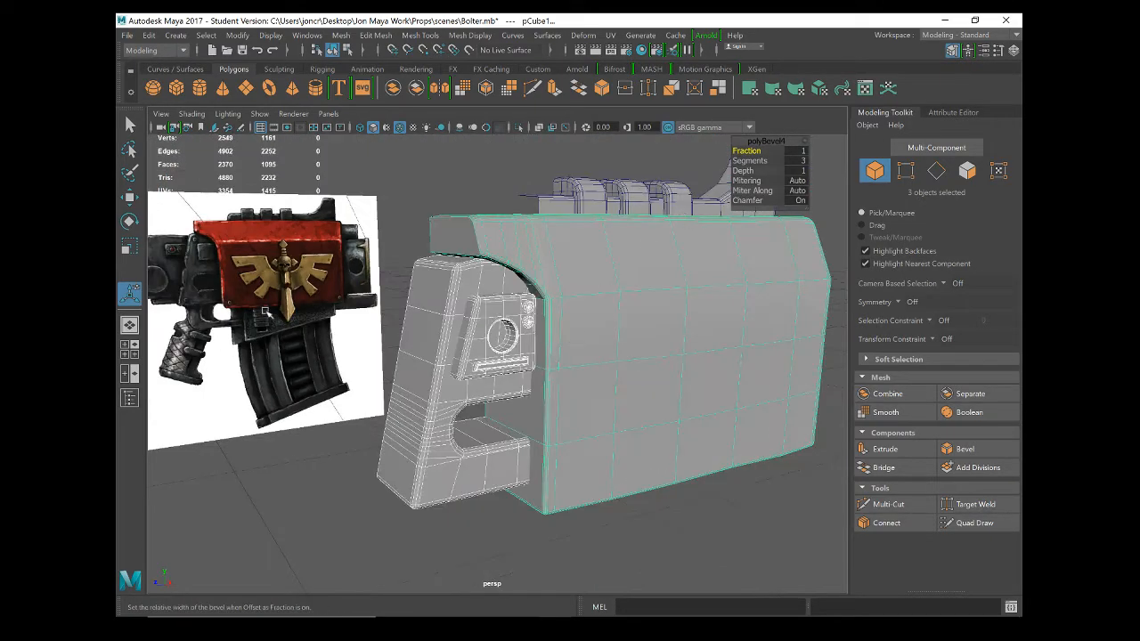
# Step: Examine the gun reference image and compare its end section with the modelled inset panel
pyautogui.click(208, 281)
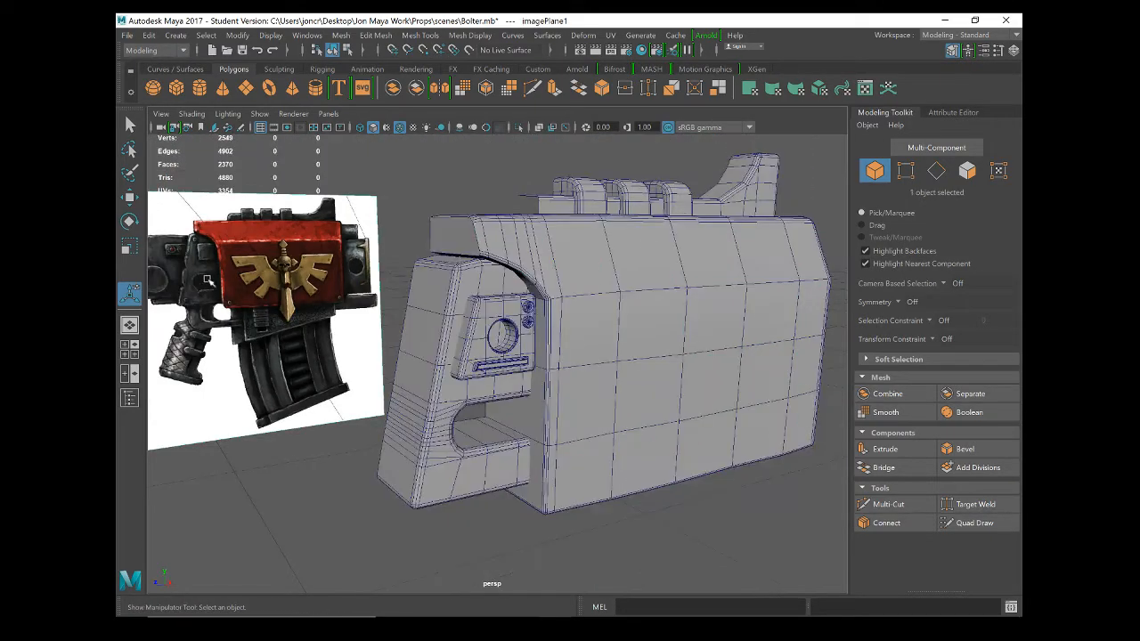
pyautogui.keyDown('alt'); pyautogui.moveTo(282, 278); pyautogui.dragTo(409, 311, button='middle'); pyautogui.keyUp('alt')
pyautogui.keyDown('alt'); pyautogui.moveTo(410, 312); pyautogui.dragTo(391, 306); pyautogui.keyUp('alt')
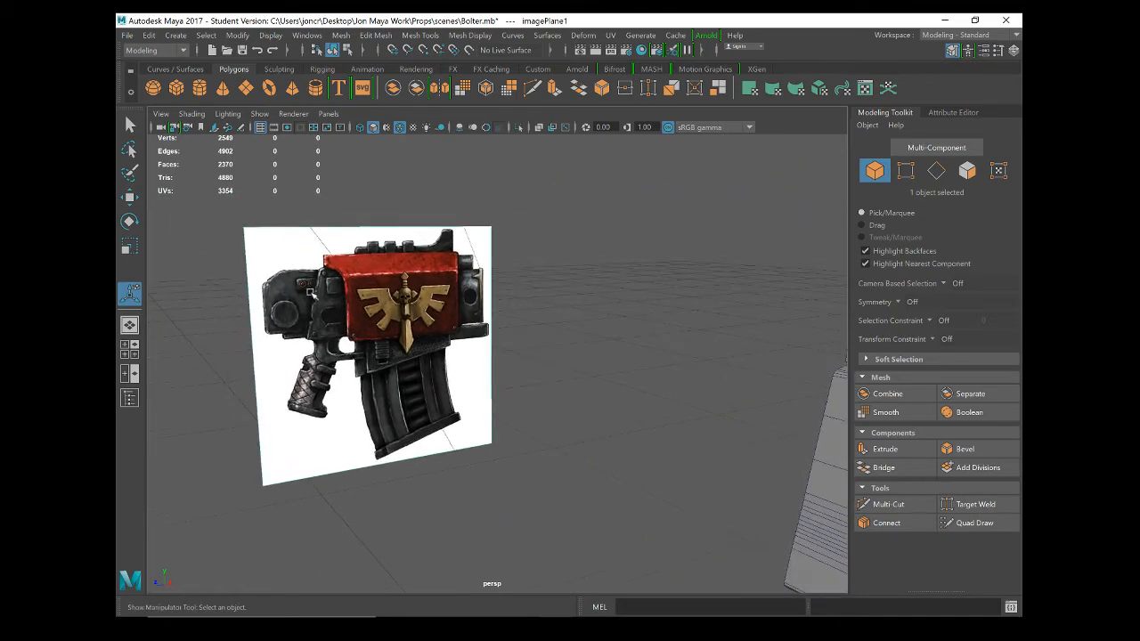
pyautogui.scroll(4, 326, 294)
pyautogui.keyDown('alt'); pyautogui.moveTo(328, 296); pyautogui.dragTo(364, 314, button='middle'); pyautogui.keyUp('alt')
pyautogui.keyDown('alt'); pyautogui.moveTo(364, 313); pyautogui.dragTo(452, 349); pyautogui.keyUp('alt')
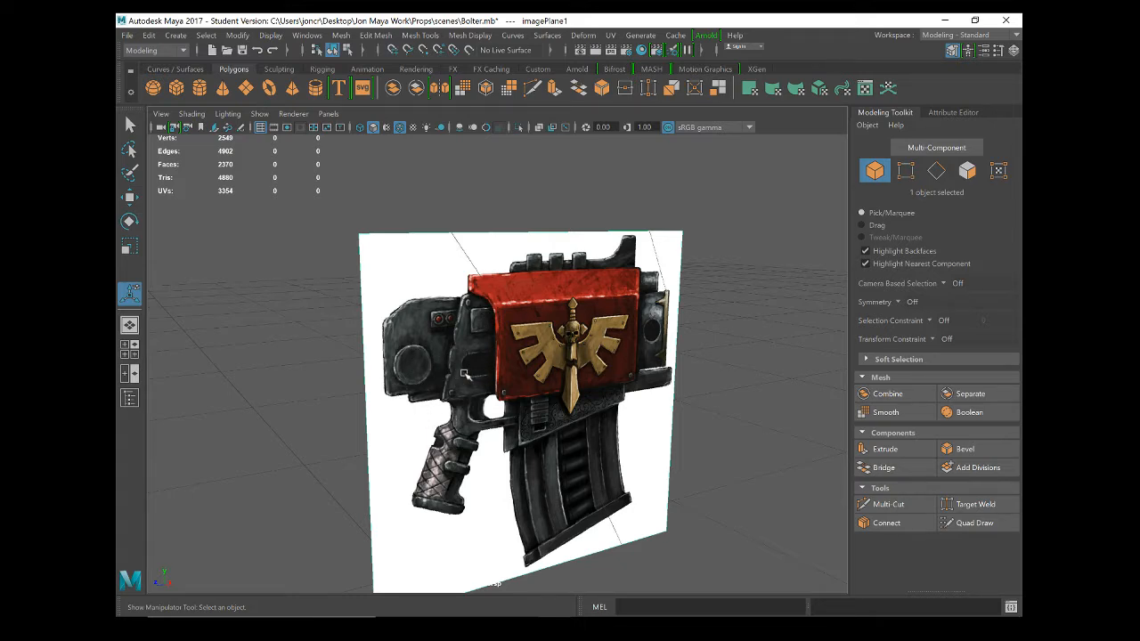
pyautogui.scroll(-1, 610, 368)
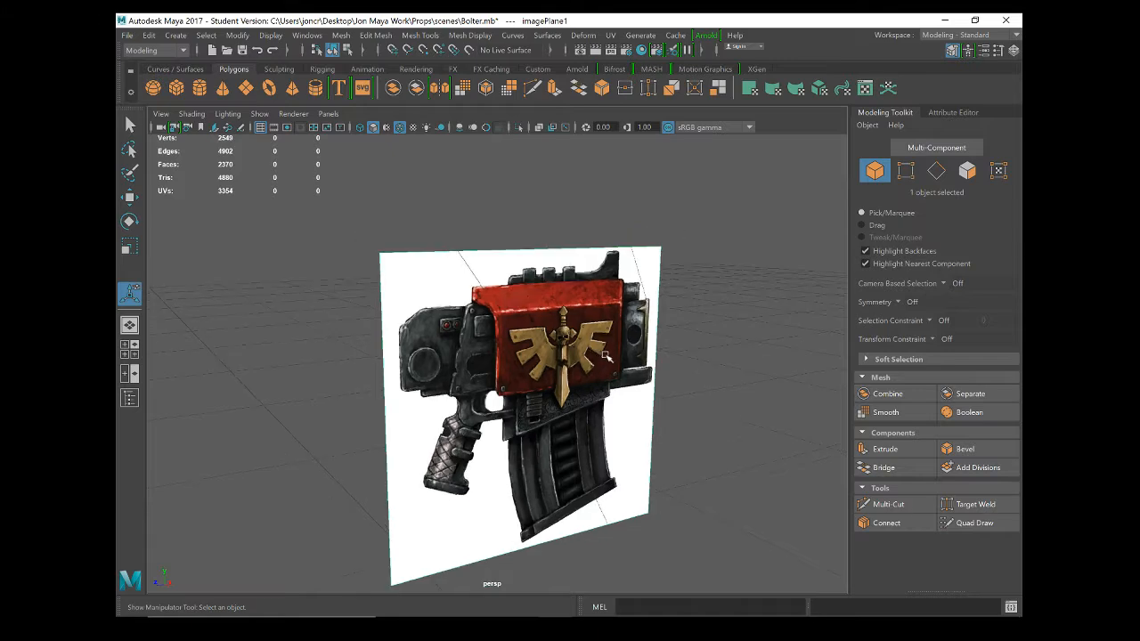
pyautogui.keyDown('alt'); pyautogui.moveTo(605, 355); pyautogui.dragTo(292, 266, button='middle'); pyautogui.keyUp('alt')
pyautogui.scroll(-2, 294, 266)
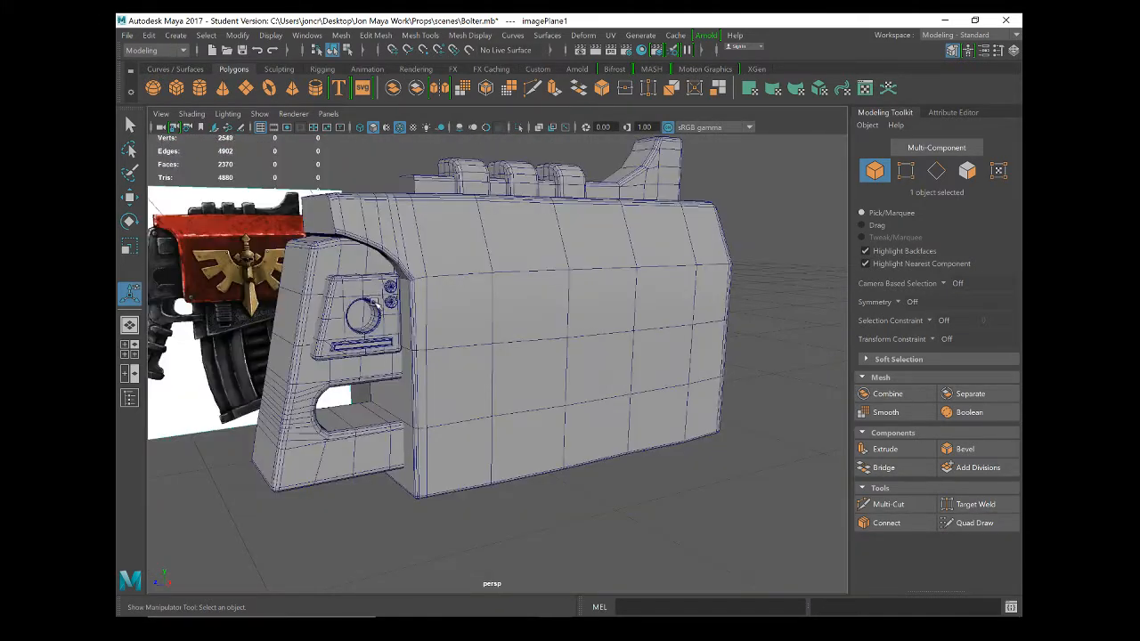
pyautogui.scroll(2, 377, 292)
pyautogui.keyDown('alt'); pyautogui.moveTo(372, 288); pyautogui.dragTo(406, 296, button='middle'); pyautogui.keyUp('alt')
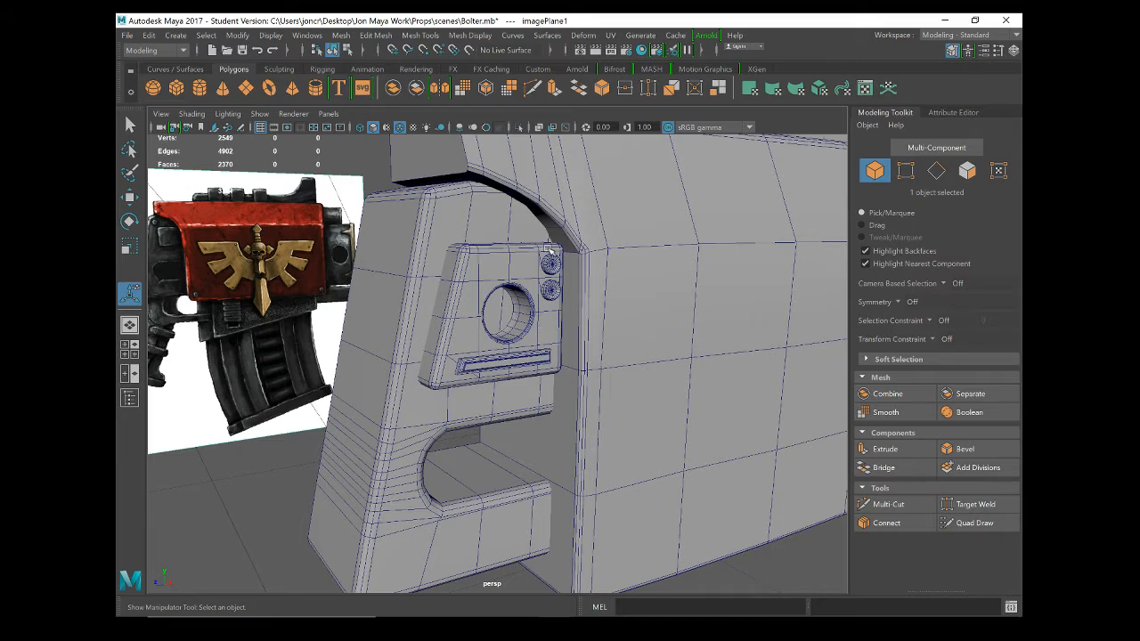
pyautogui.keyDown('alt'); pyautogui.moveTo(517, 367); pyautogui.dragTo(496, 336); pyautogui.keyUp('alt')
pyautogui.press('f')
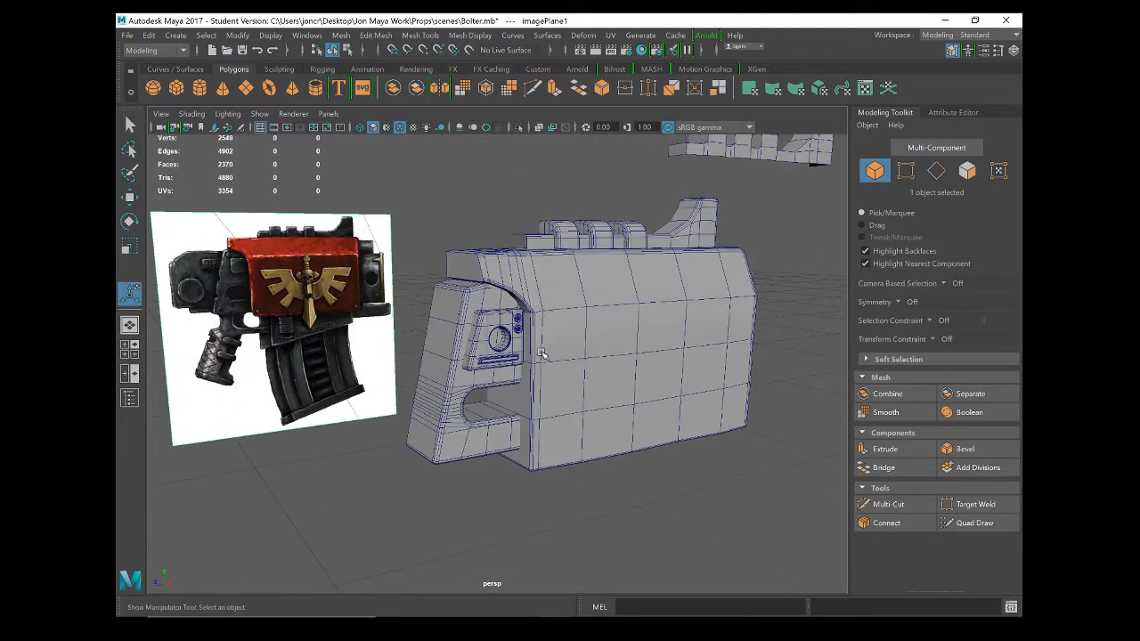
# Step: Move the tall practice block's short upper edge, on the side facing the cylinders, inward to give that side a slope
pyautogui.click(572, 367)
pyautogui.keyDown('alt'); pyautogui.moveTo(590, 369); pyautogui.dragTo(552, 363); pyautogui.keyUp('alt')
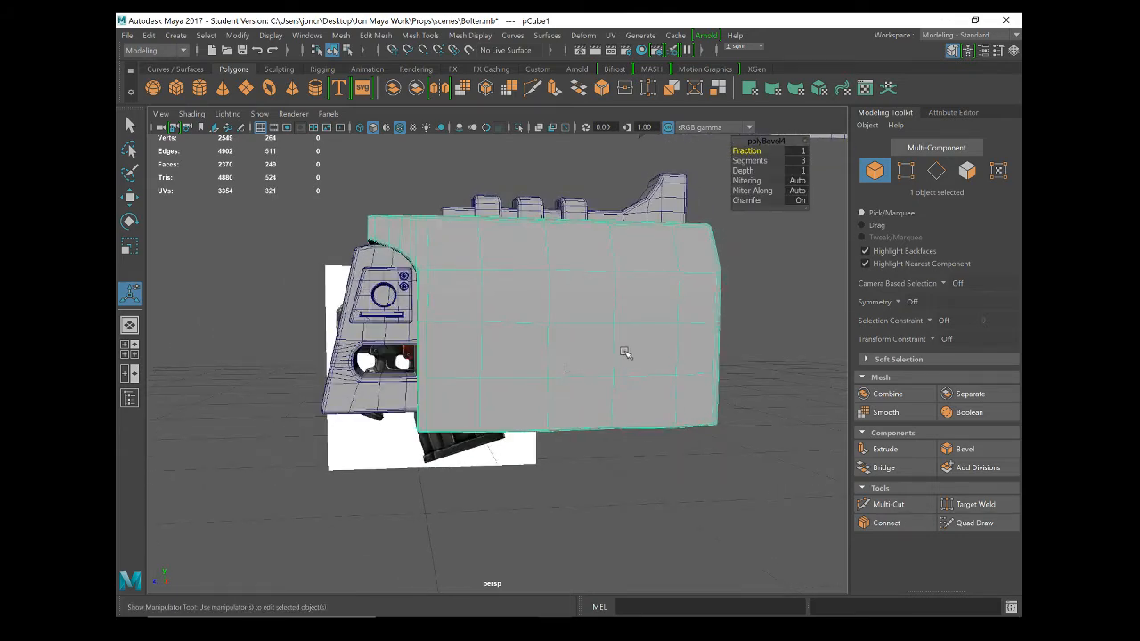
pyautogui.keyDown('alt'); pyautogui.moveTo(625, 353); pyautogui.dragTo(435, 331); pyautogui.keyUp('alt')
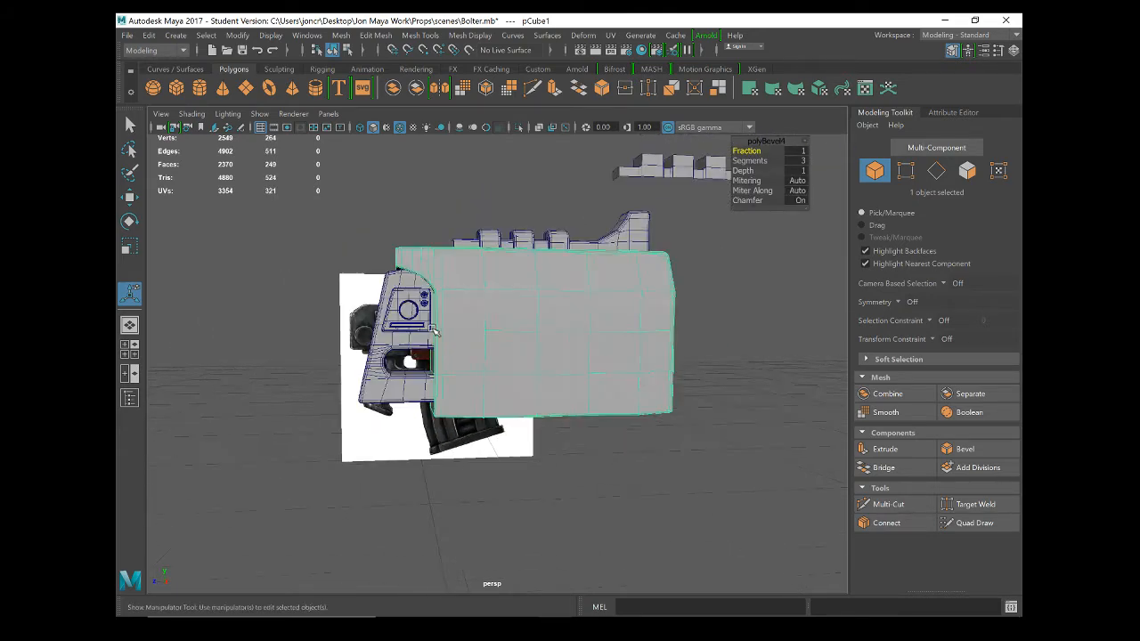
pyautogui.scroll(-6, 435, 332)
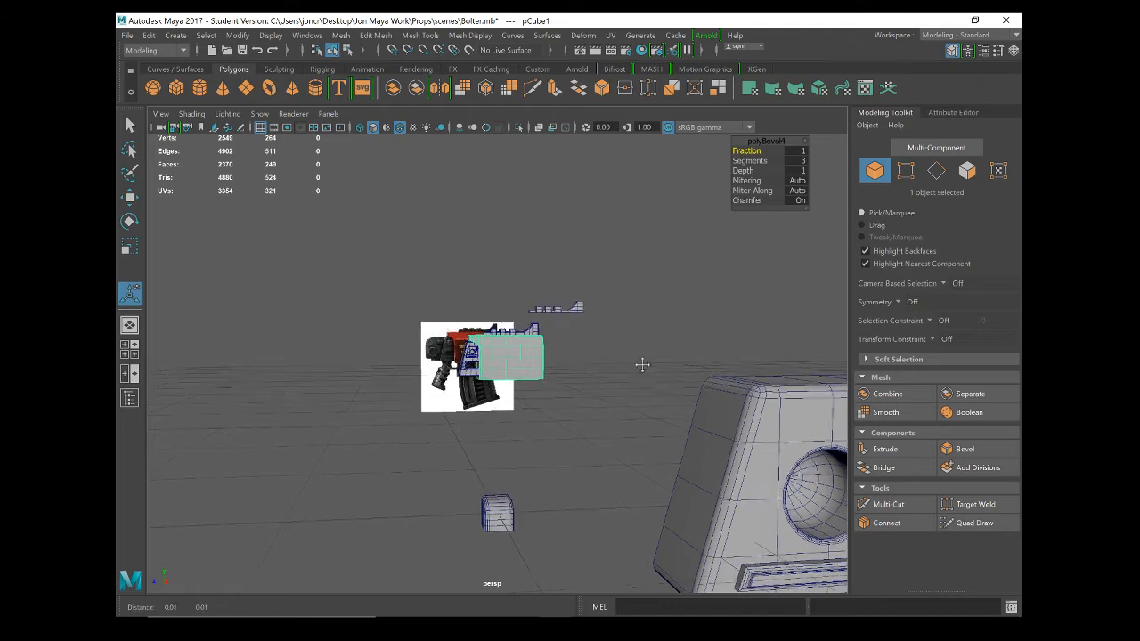
pyautogui.keyDown('alt'); pyautogui.moveTo(642, 364); pyautogui.dragTo(552, 400); pyautogui.keyUp('alt')
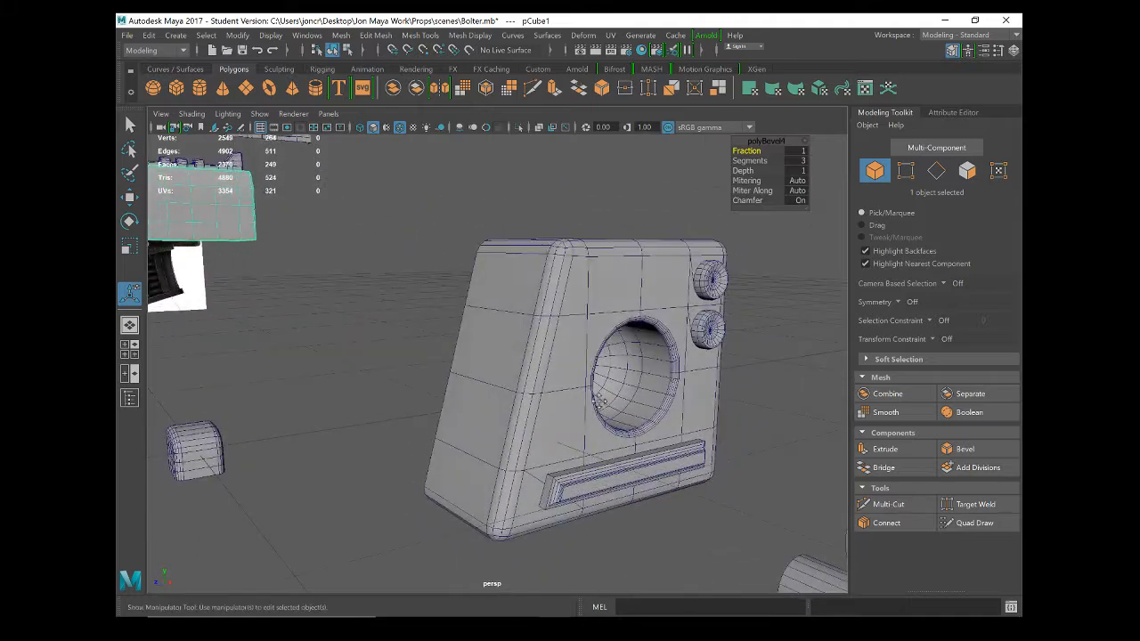
pyautogui.keyDown('alt'); pyautogui.moveTo(599, 402); pyautogui.dragTo(211, 400, button='middle'); pyautogui.keyUp('alt')
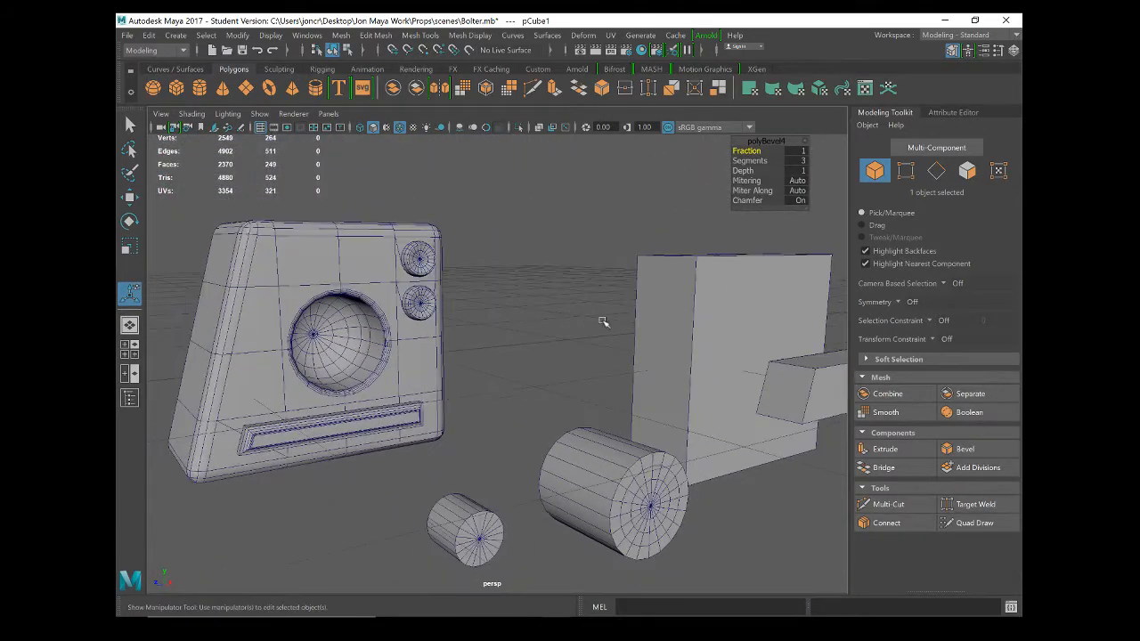
pyautogui.keyDown('alt'); pyautogui.moveTo(603, 318); pyautogui.dragTo(410, 251); pyautogui.keyUp('alt')
pyautogui.click(796, 380)
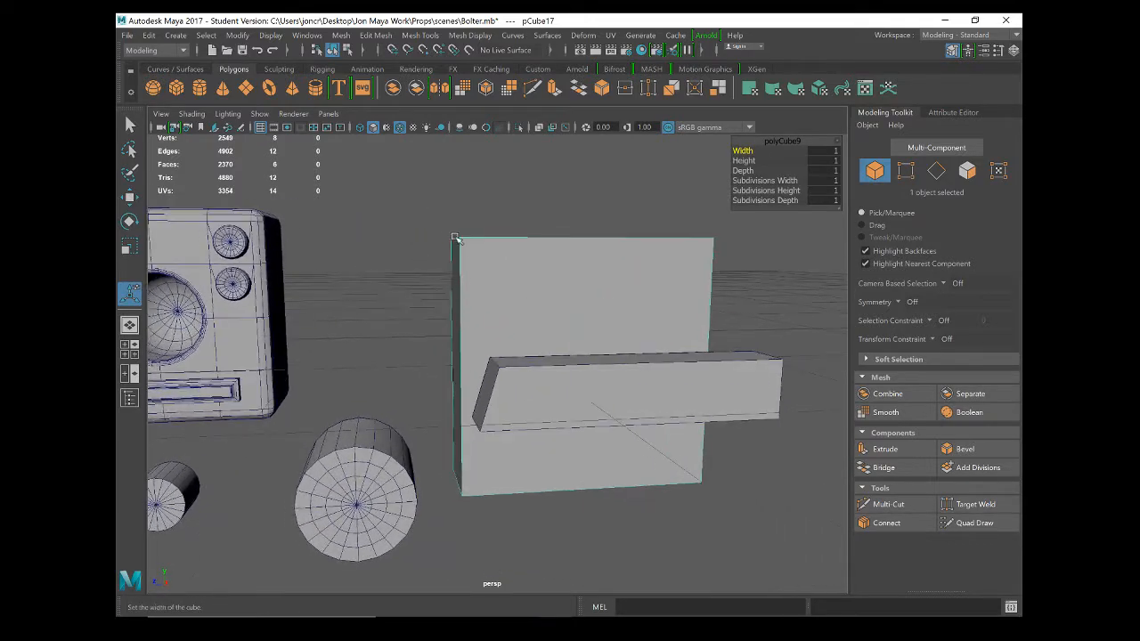
pyautogui.moveTo(455, 239); pyautogui.dragTo(465, 216, button='right')
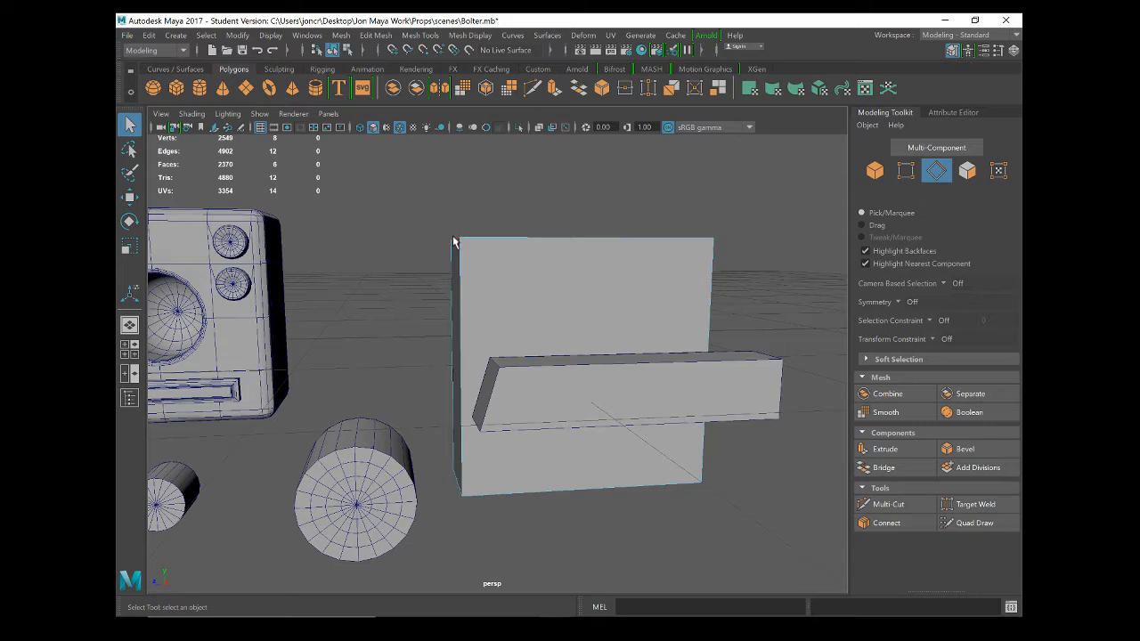
pyautogui.press('w')
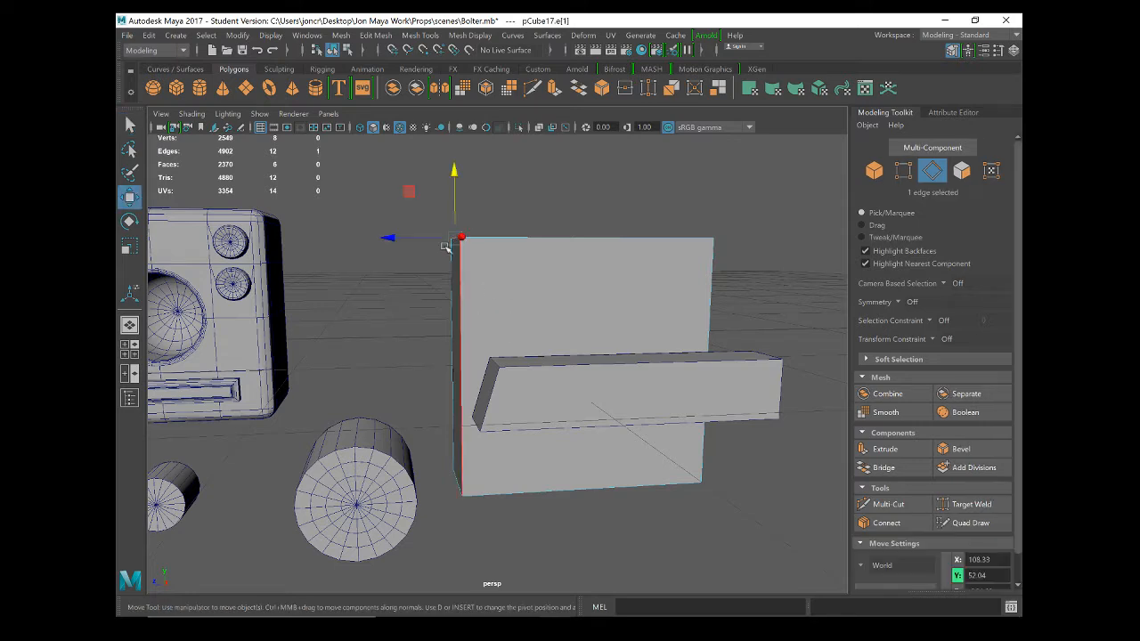
pyautogui.moveTo(388, 239); pyautogui.dragTo(474, 240)
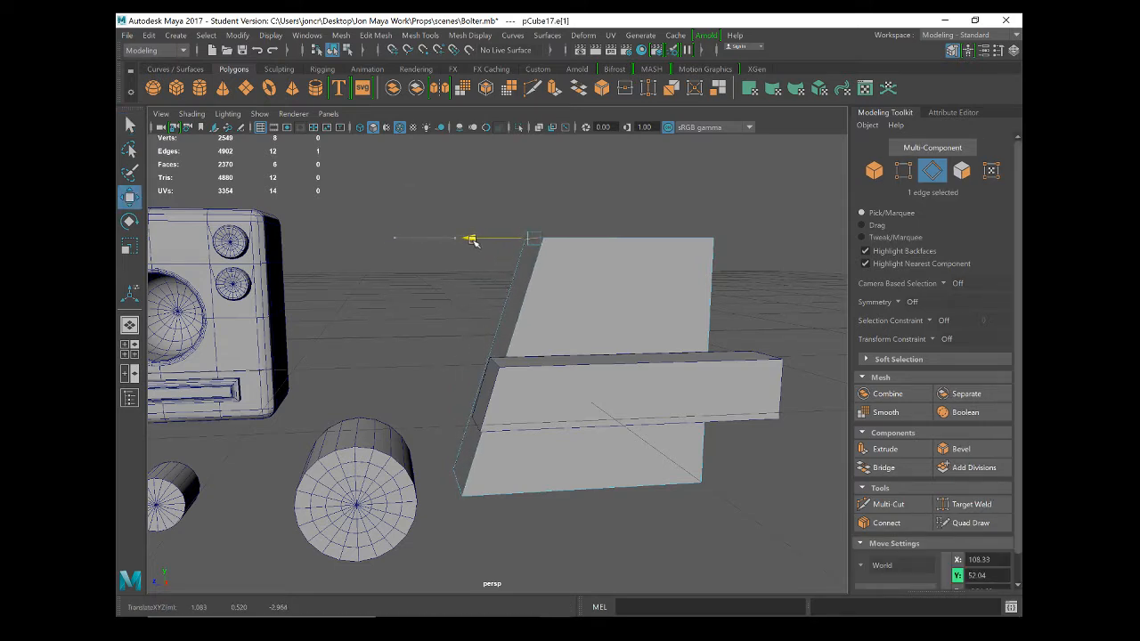
# Step: Move the long bar sideways, clear of the sloped block
pyautogui.click(575, 404)
pyautogui.moveTo(597, 403); pyautogui.dragTo(683, 244, button='right')
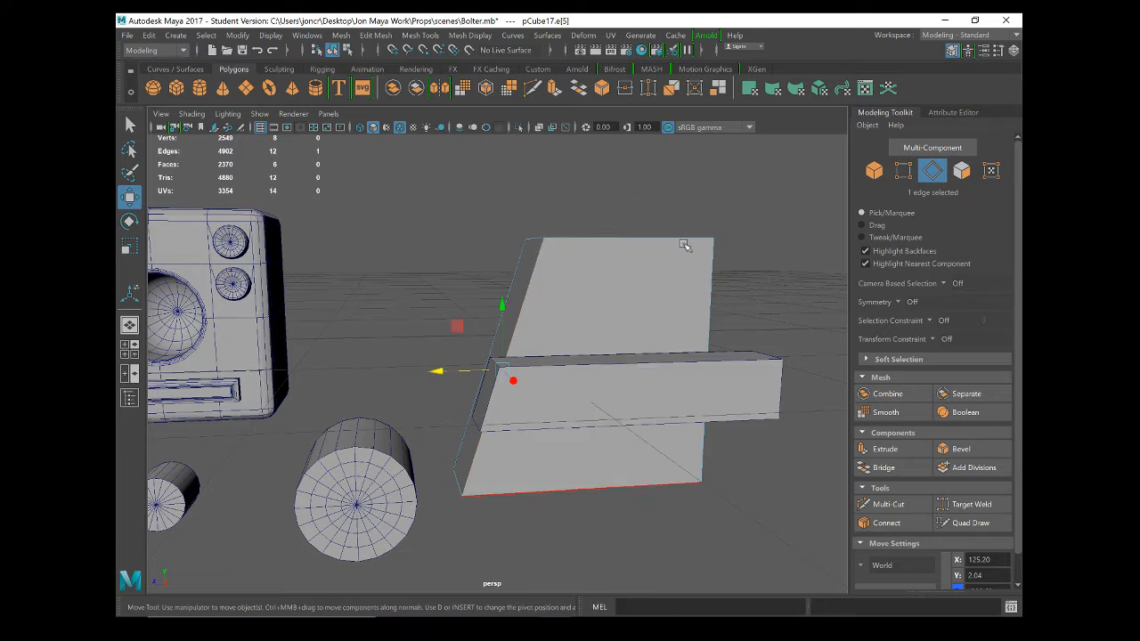
pyautogui.click(708, 270)
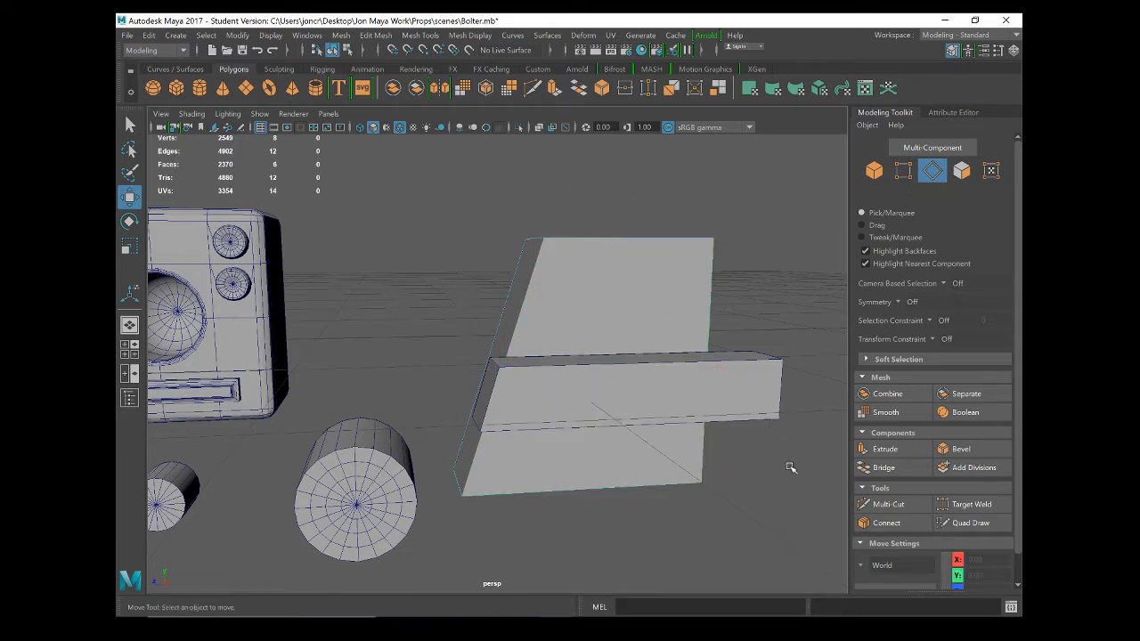
pyautogui.click(718, 408)
pyautogui.moveTo(561, 390); pyautogui.dragTo(877, 393)
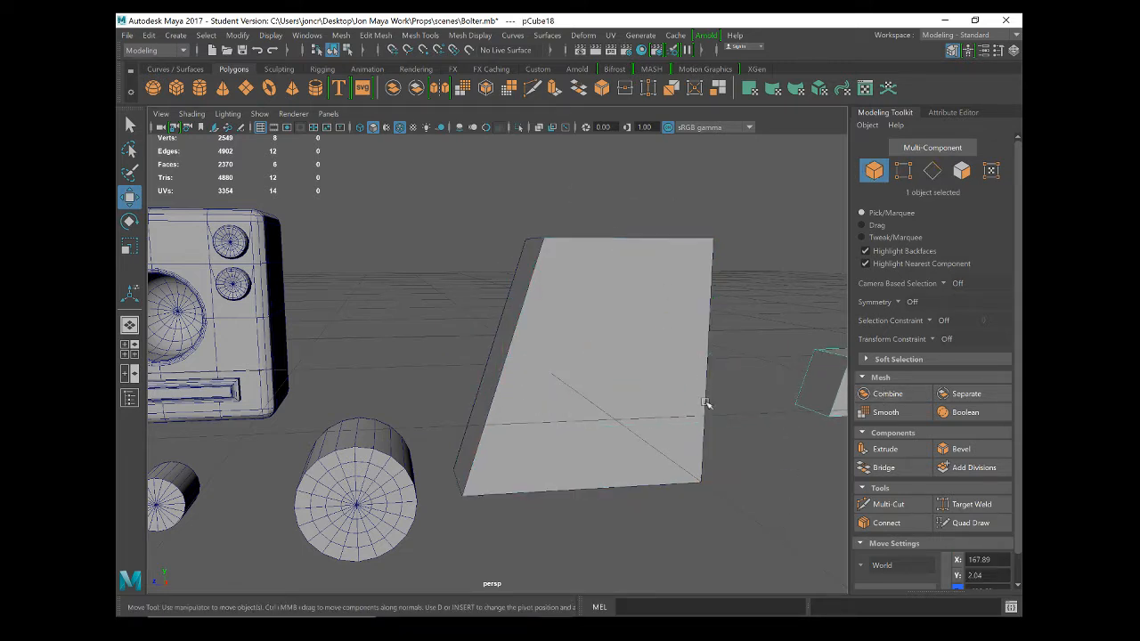
# Step: Bevel the sloped block's four front-face edges and four depth edges with a fraction of 0.2 and 4 segments
pyautogui.click(627, 363)
pyautogui.keyDown('alt'); pyautogui.moveTo(552, 306); pyautogui.dragTo(321, 211); pyautogui.keyUp('alt')
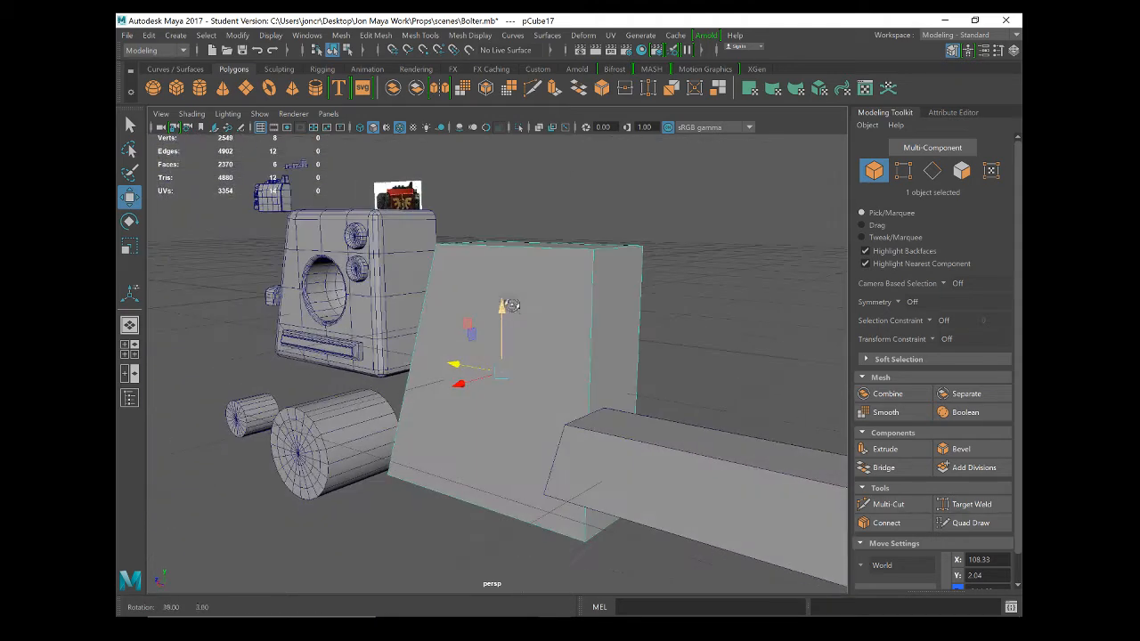
pyautogui.scroll(5, 583, 254)
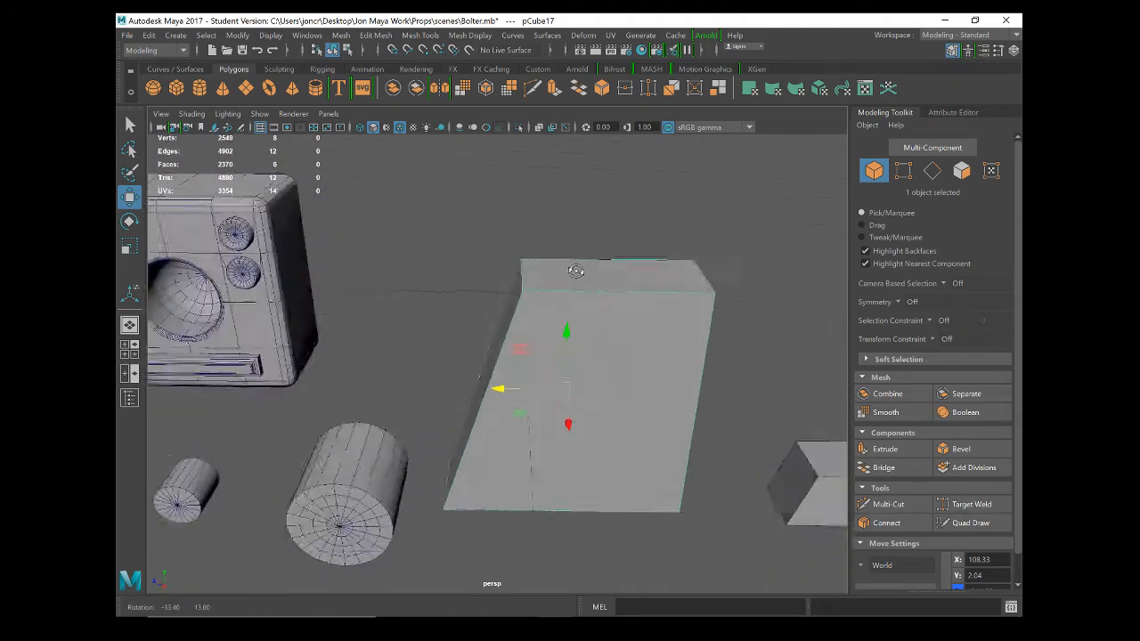
pyautogui.moveTo(545, 233); pyautogui.dragTo(569, 194, button='right')
pyautogui.click(538, 283)
pyautogui.keyDown('shift'); pyautogui.click(595, 285); pyautogui.keyUp('shift')
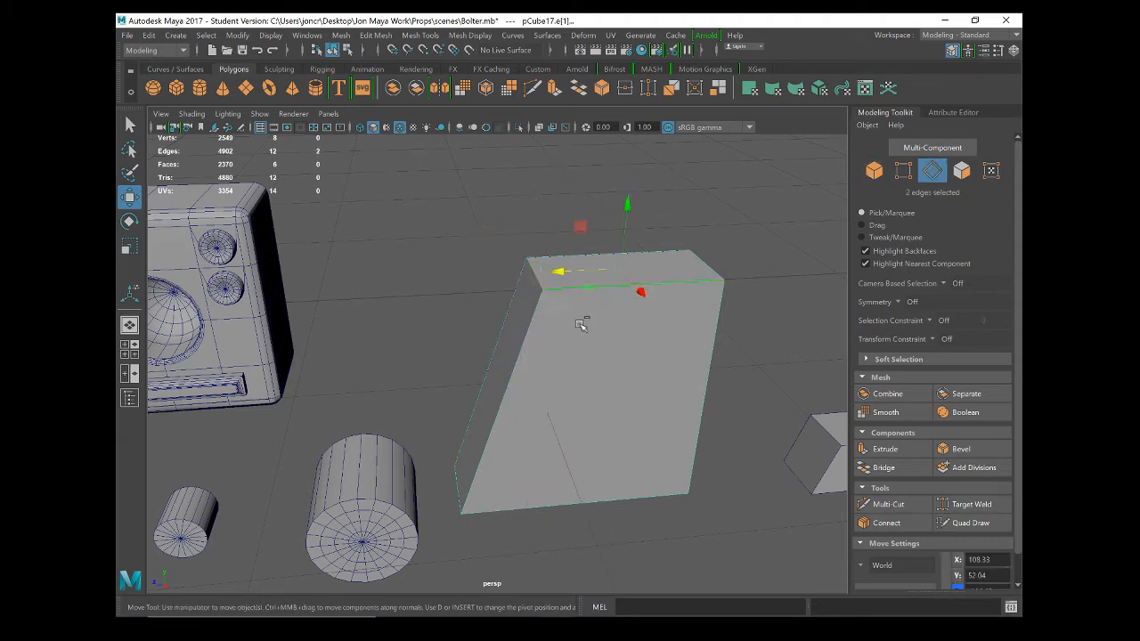
pyautogui.keyDown('shift'); pyautogui.click(515, 380); pyautogui.keyUp('shift')
pyautogui.keyDown('shift'); pyautogui.click(456, 490); pyautogui.keyUp('shift')
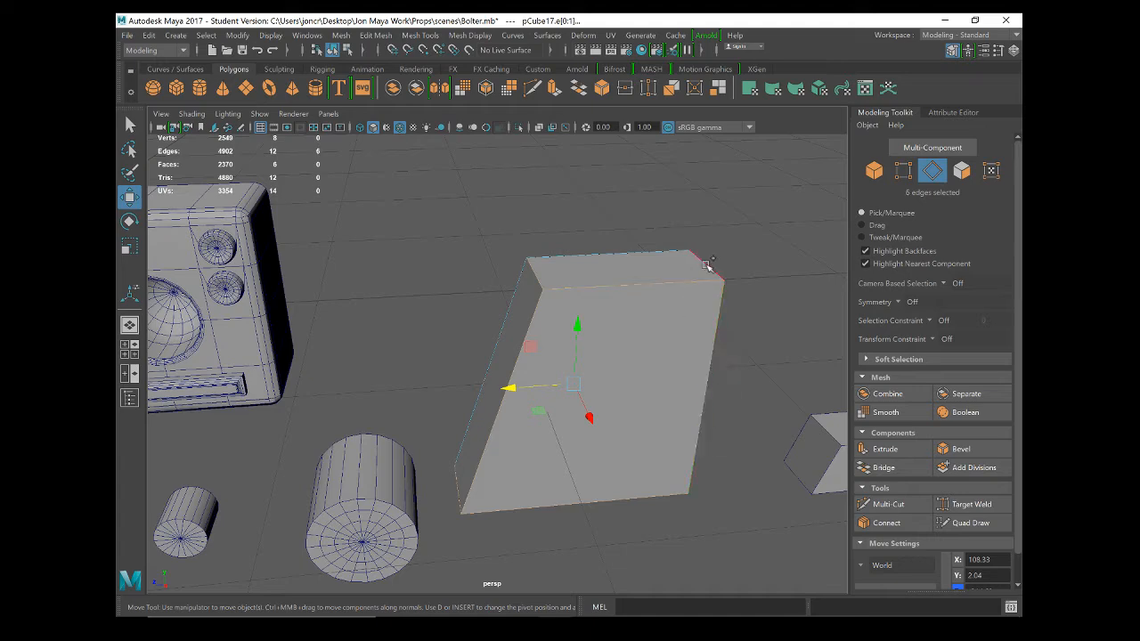
pyautogui.keyDown('alt'); pyautogui.moveTo(596, 447); pyautogui.dragTo(721, 434); pyautogui.keyUp('alt')
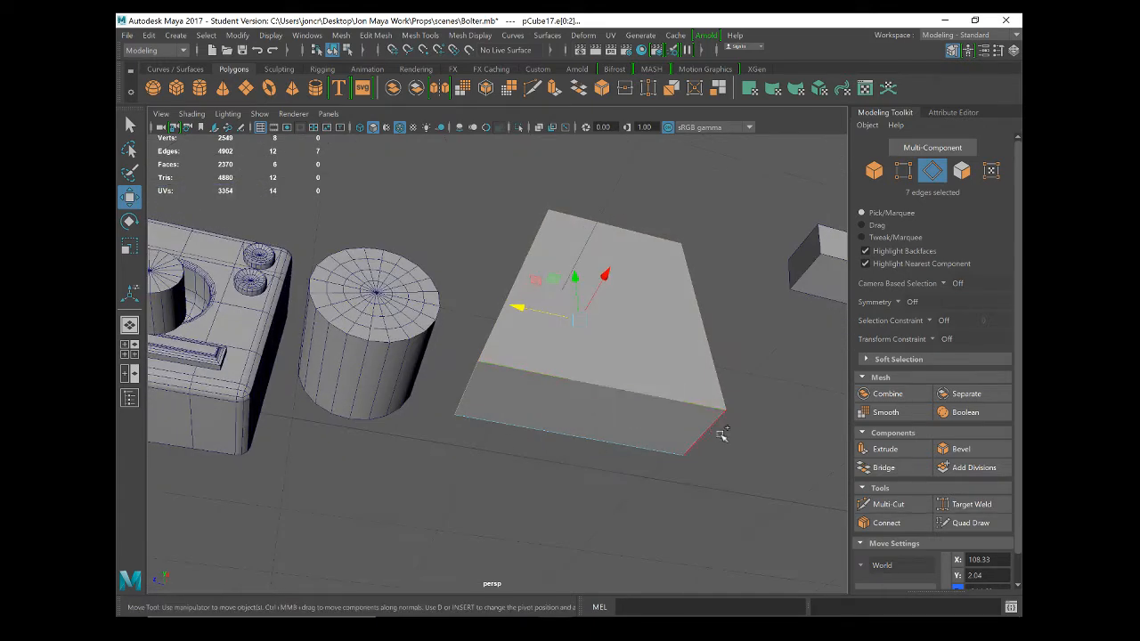
pyautogui.keyDown('alt'); pyautogui.moveTo(624, 337); pyautogui.dragTo(659, 357); pyautogui.keyUp('alt')
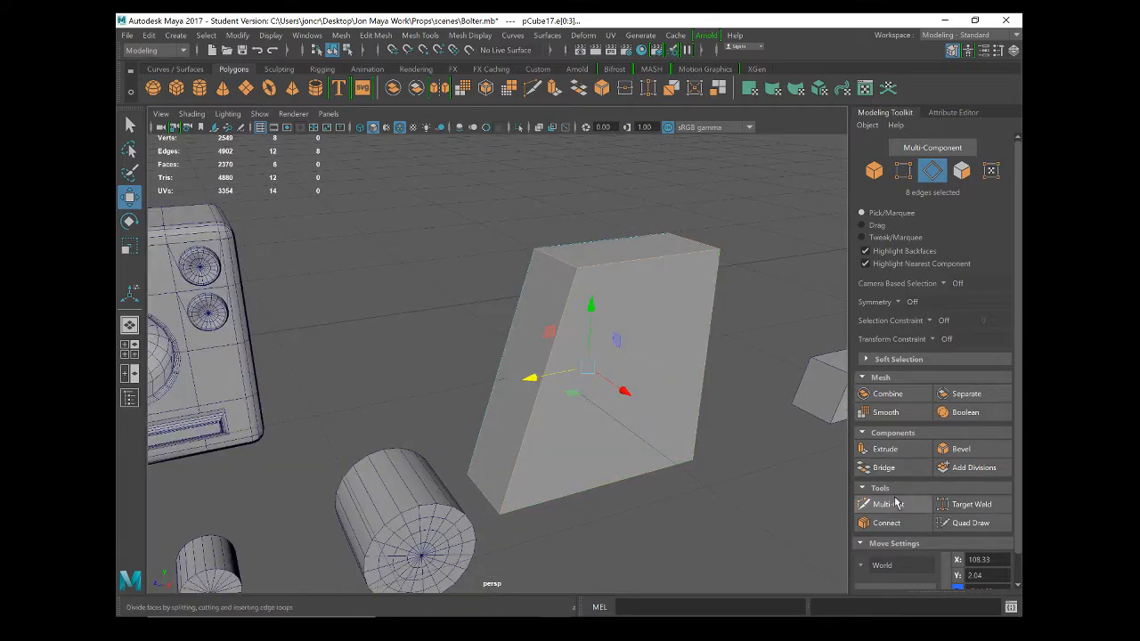
pyautogui.click(953, 446)
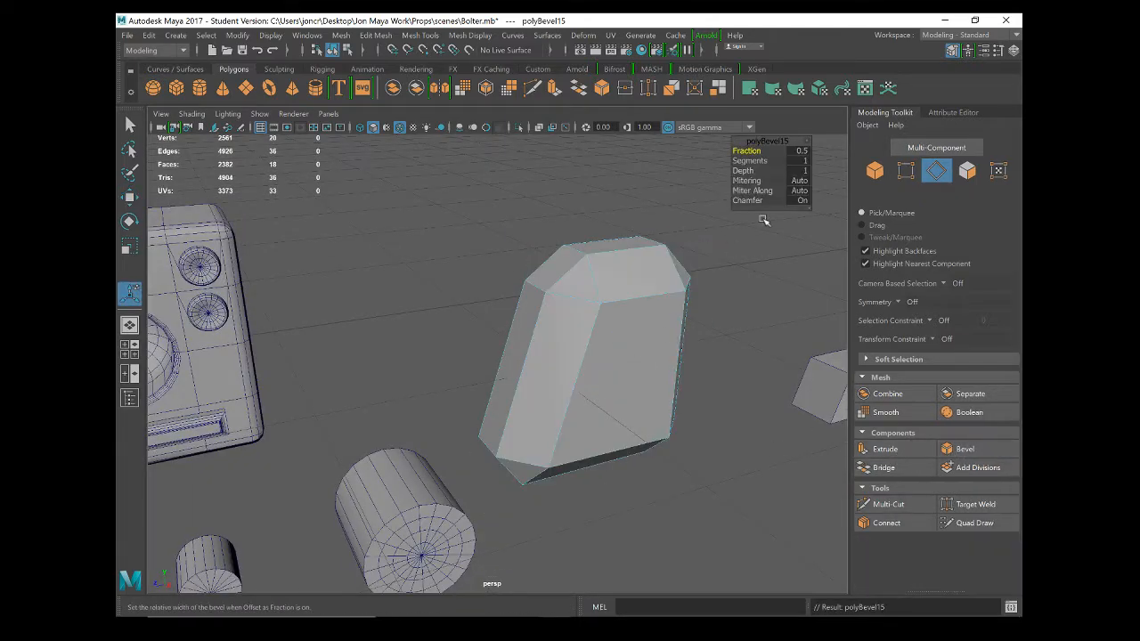
pyautogui.moveTo(753, 151); pyautogui.dragTo(763, 160)
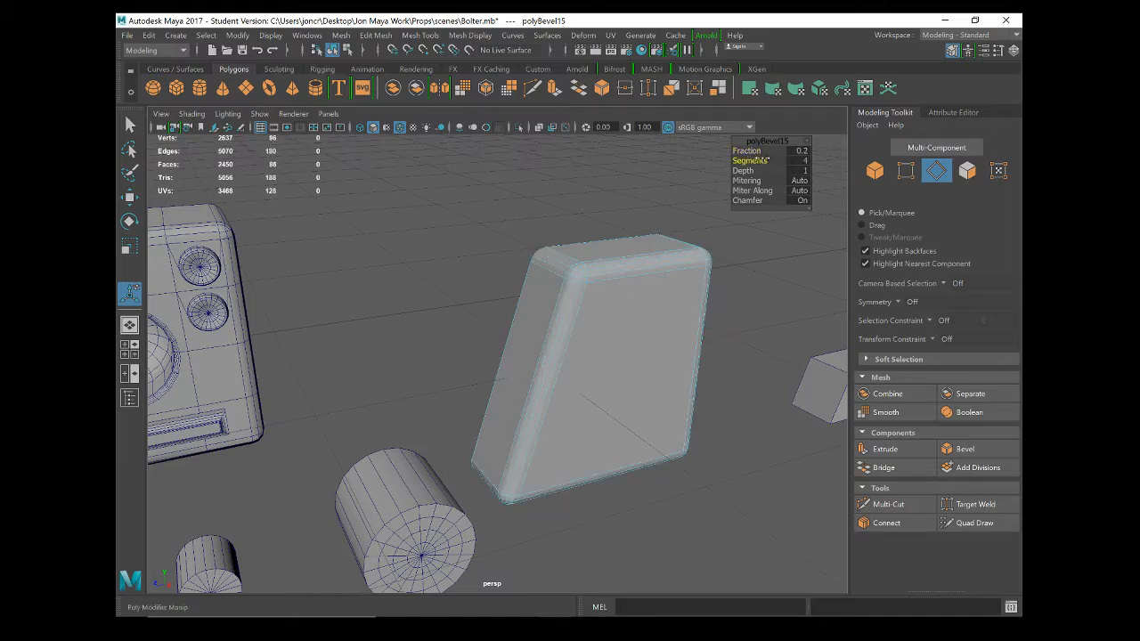
# Step: Cut three lengthwise and three crosswise edge loops into the sloped block with Multi-Cut, dividing its front face into a grid
pyautogui.keyDown('alt'); pyautogui.moveTo(512, 379); pyautogui.dragTo(490, 349); pyautogui.keyUp('alt')
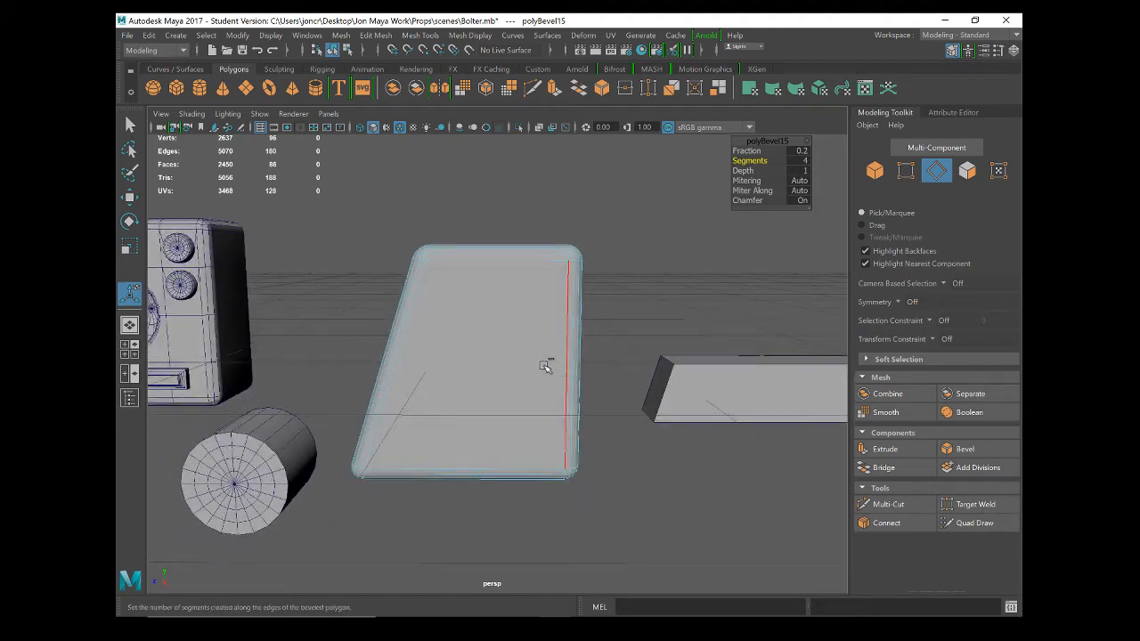
pyautogui.click(222, 481)
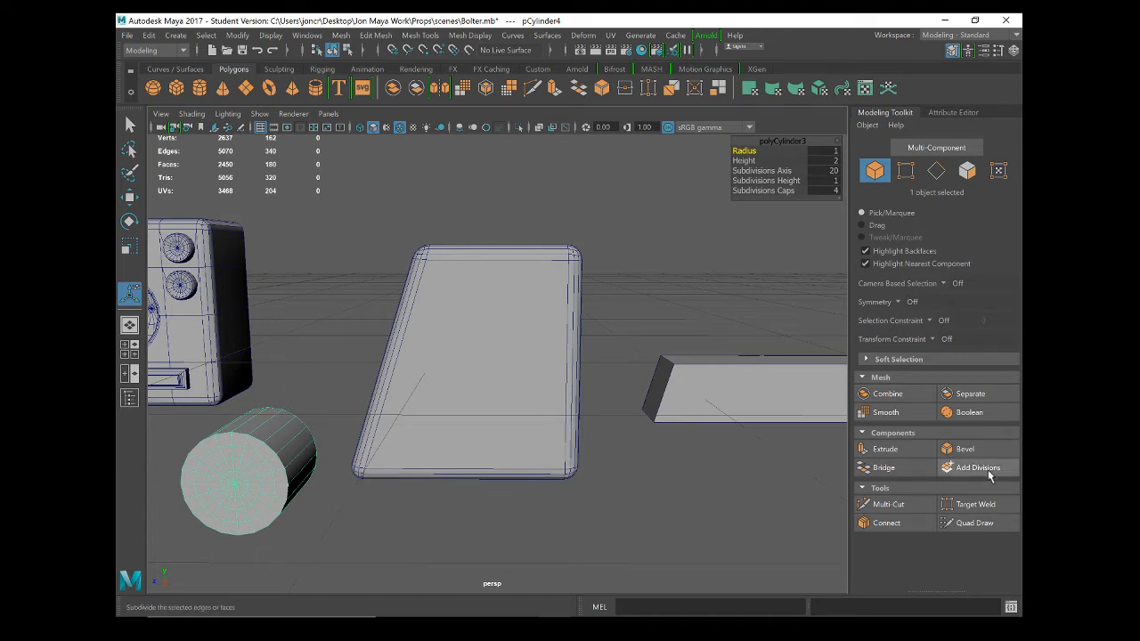
pyautogui.click(885, 504)
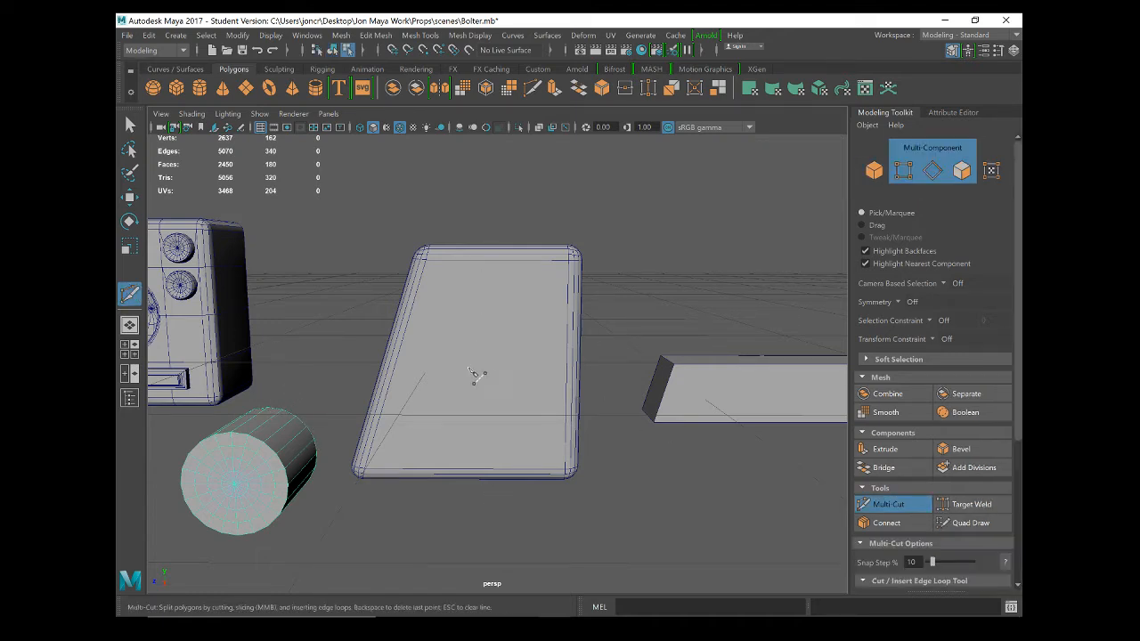
pyautogui.press('w')
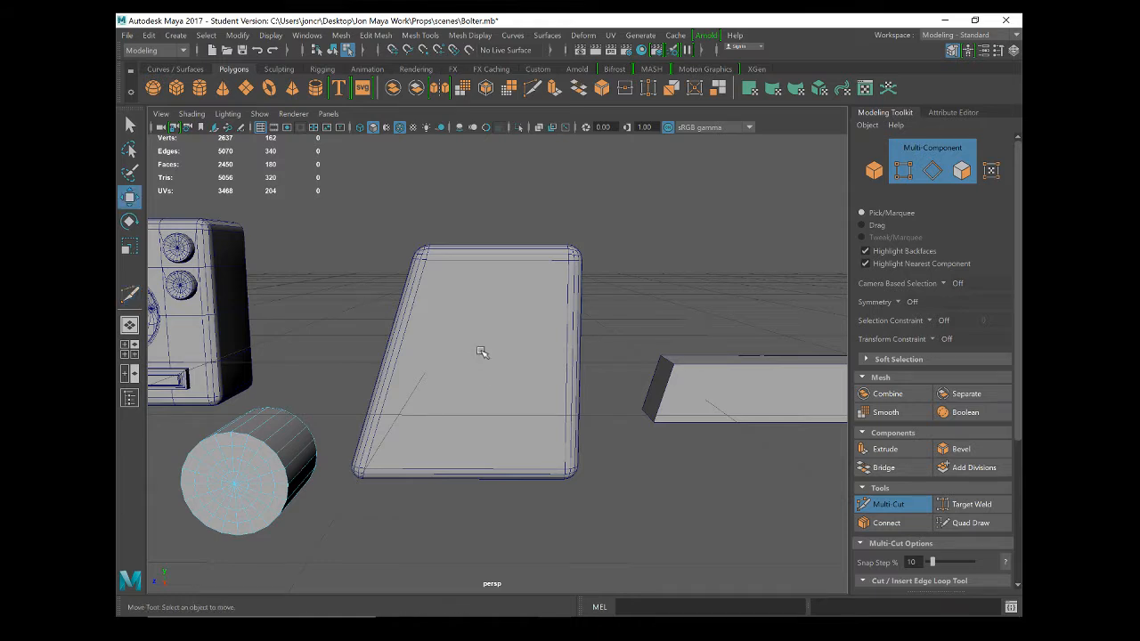
pyautogui.click(495, 365)
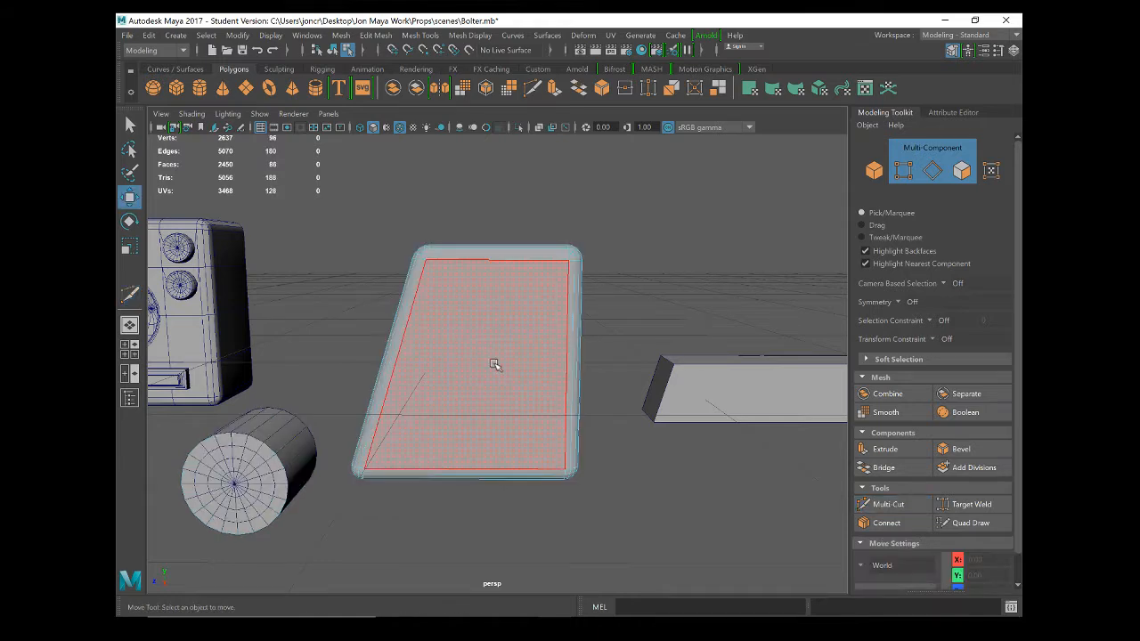
pyautogui.click(885, 504)
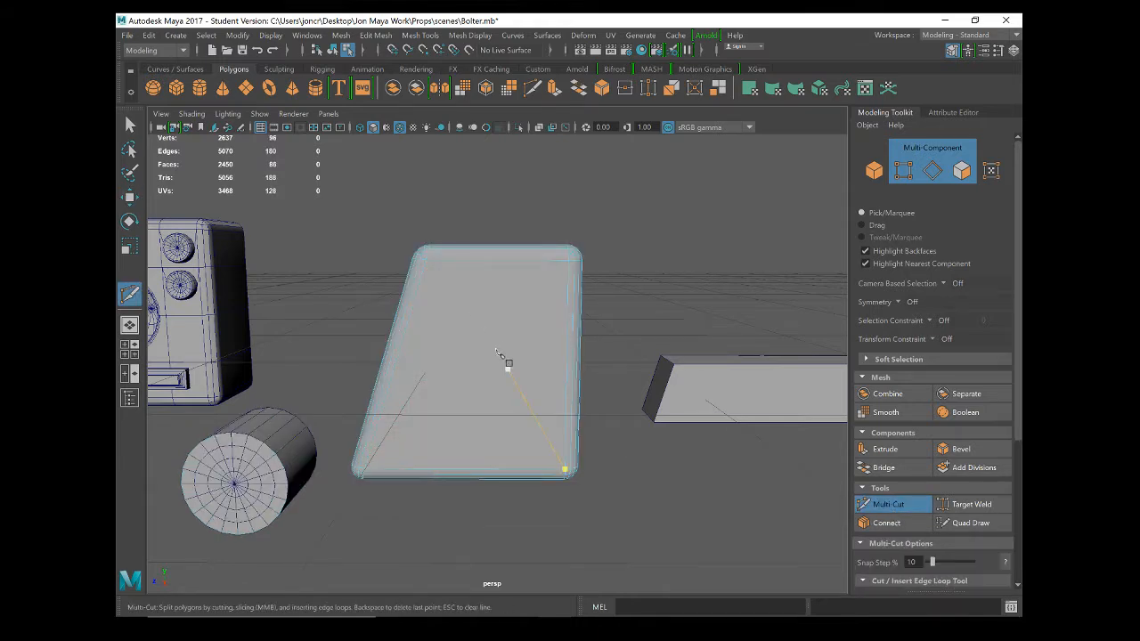
pyautogui.keyDown('ctrl'); pyautogui.click(460, 297); pyautogui.keyUp('ctrl')
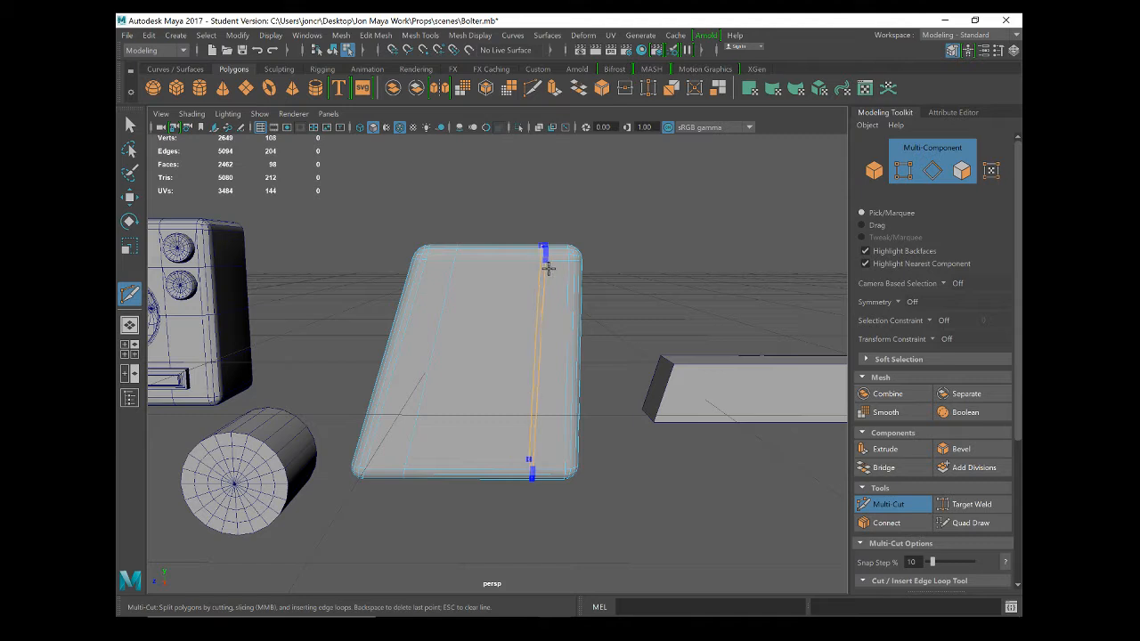
pyautogui.keyDown('ctrl'); pyautogui.click(547, 267); pyautogui.keyUp('ctrl')
pyautogui.keyDown('ctrl'); pyautogui.click(504, 280); pyautogui.keyUp('ctrl')
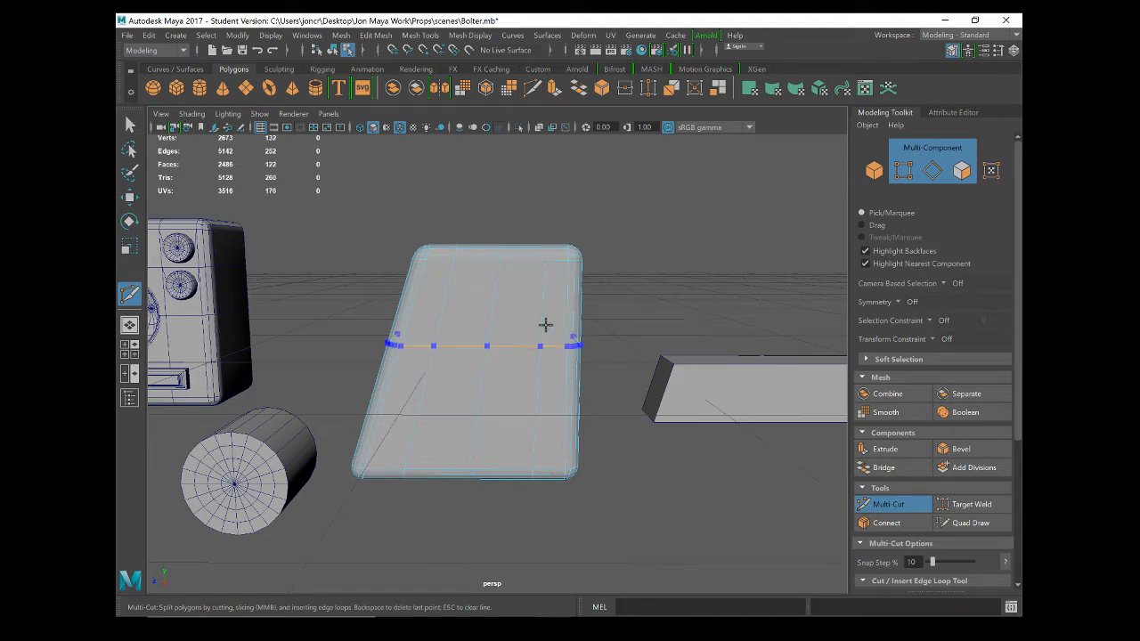
pyautogui.keyDown('ctrl'); pyautogui.click(551, 298); pyautogui.keyUp('ctrl')
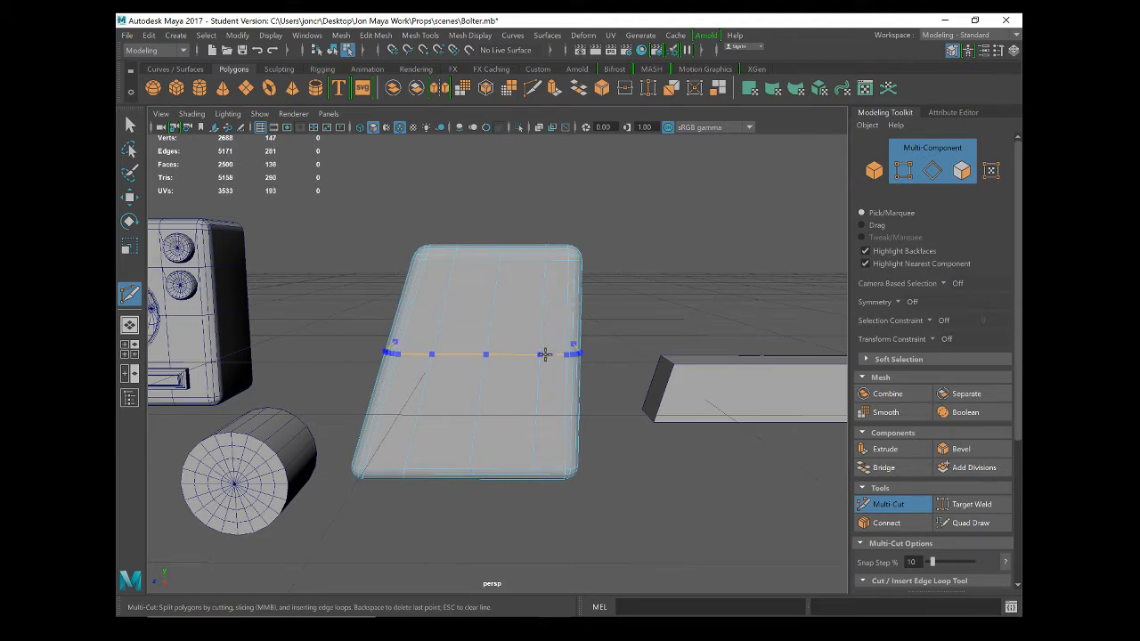
pyautogui.keyDown('ctrl'); pyautogui.click(532, 442); pyautogui.keyUp('ctrl')
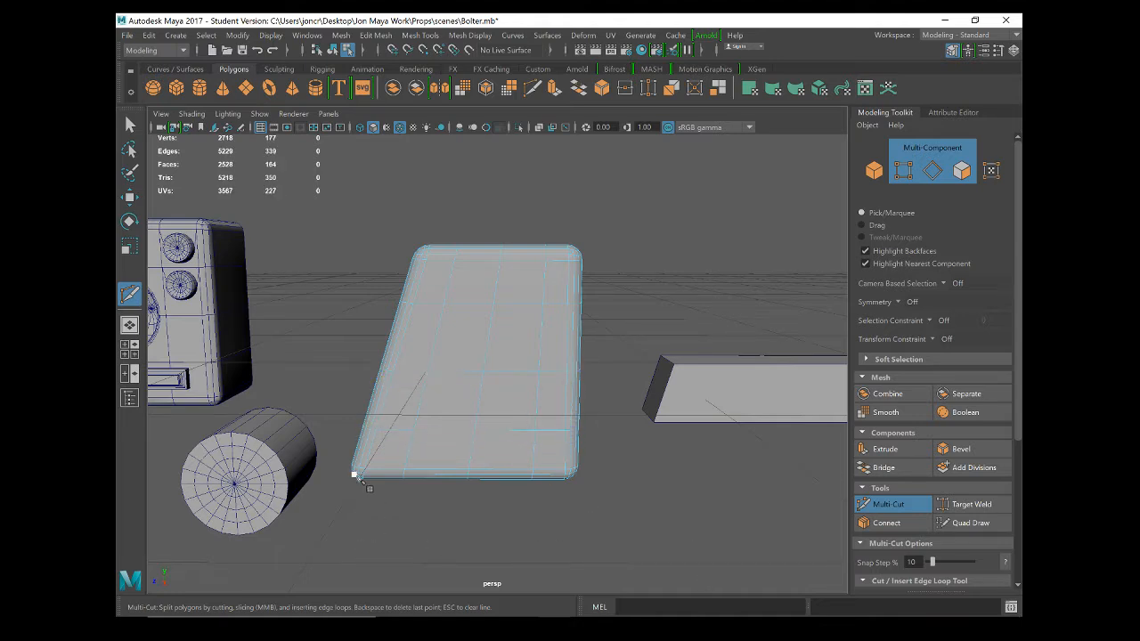
pyautogui.press('w')
# Step: Examine the finished inset panel's front, back and side, including its round recess, two knobs and slot
pyautogui.click(279, 488)
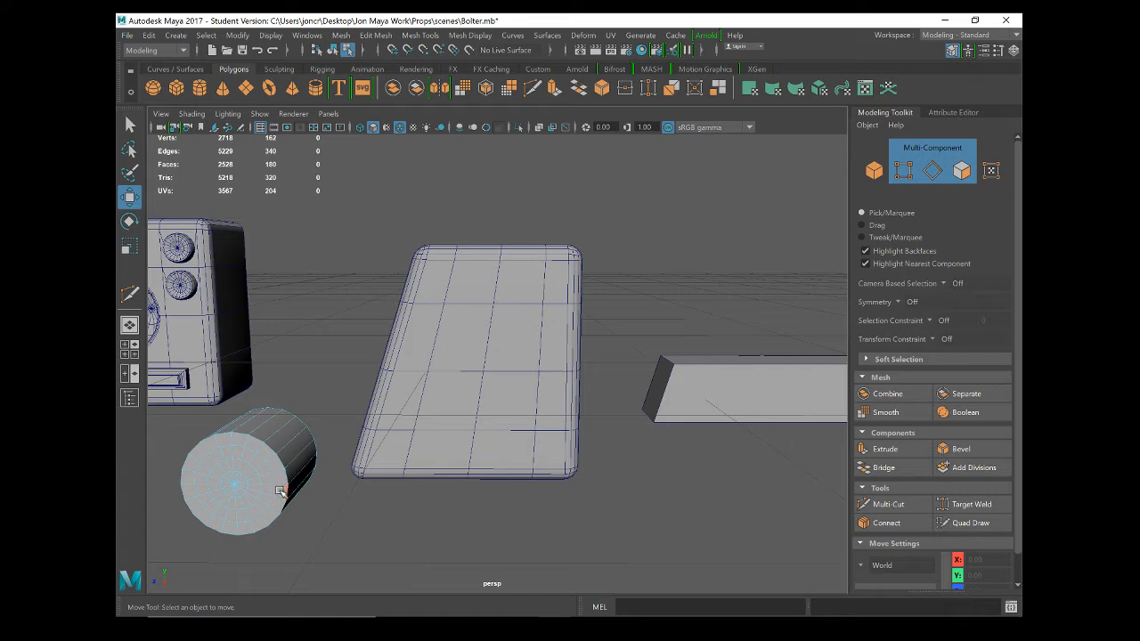
pyautogui.keyDown('alt'); pyautogui.moveTo(250, 377); pyautogui.dragTo(437, 406); pyautogui.keyUp('alt')
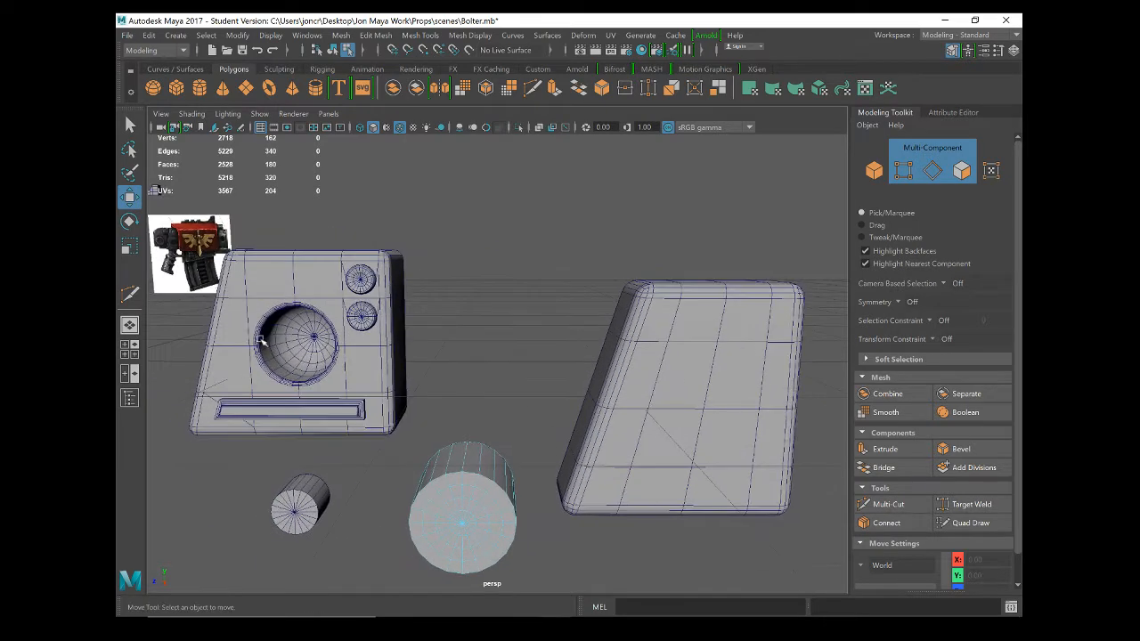
pyautogui.scroll(3, 289, 347)
pyautogui.keyDown('alt'); pyautogui.moveTo(291, 354); pyautogui.dragTo(585, 466, button='middle'); pyautogui.keyUp('alt')
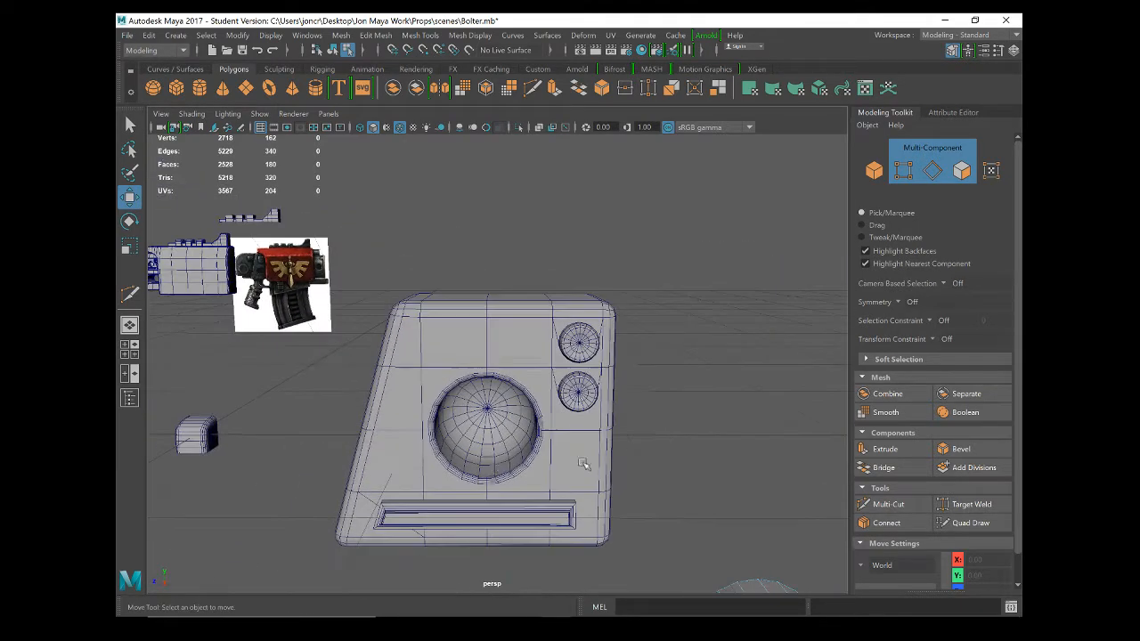
pyautogui.scroll(3, 502, 468)
pyautogui.keyDown('alt'); pyautogui.moveTo(506, 464); pyautogui.dragTo(545, 481); pyautogui.keyUp('alt')
pyautogui.scroll(10, 640, 508)
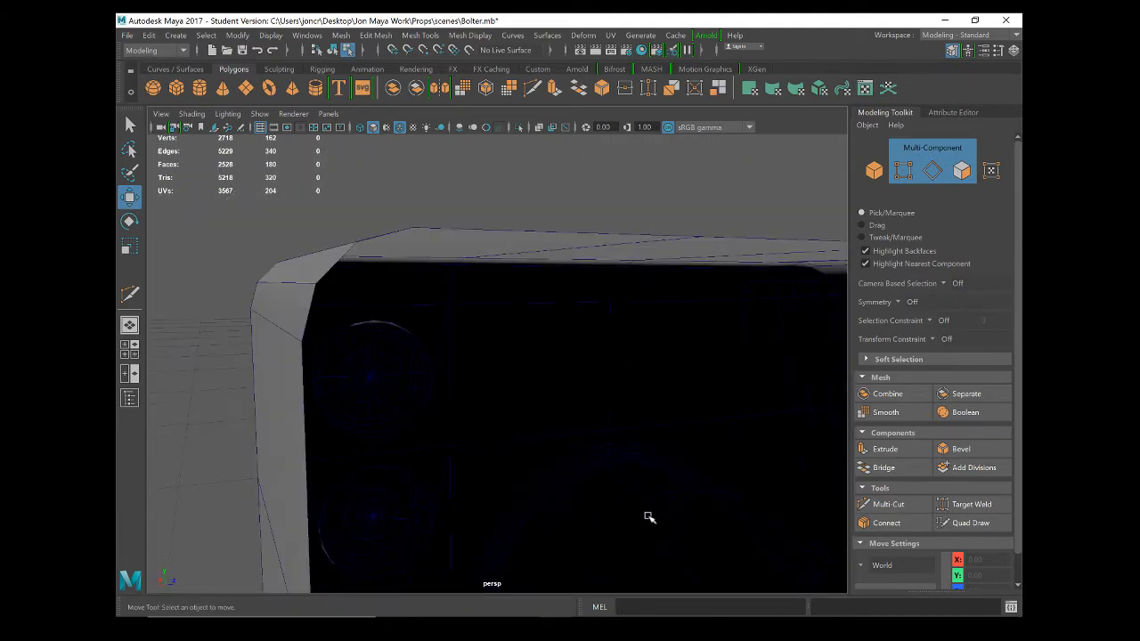
pyautogui.keyDown('alt'); pyautogui.moveTo(648, 517); pyautogui.dragTo(647, 534); pyautogui.keyUp('alt')
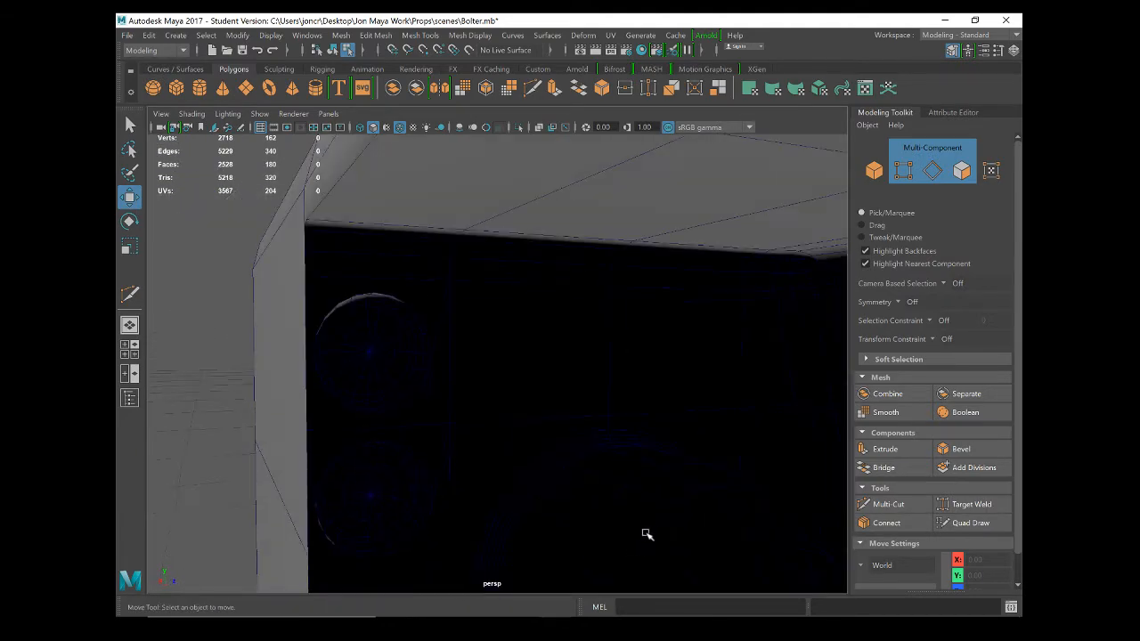
pyautogui.keyDown('alt'); pyautogui.moveTo(646, 524); pyautogui.dragTo(609, 423, button='middle'); pyautogui.keyUp('alt')
pyautogui.scroll(-8, 611, 425)
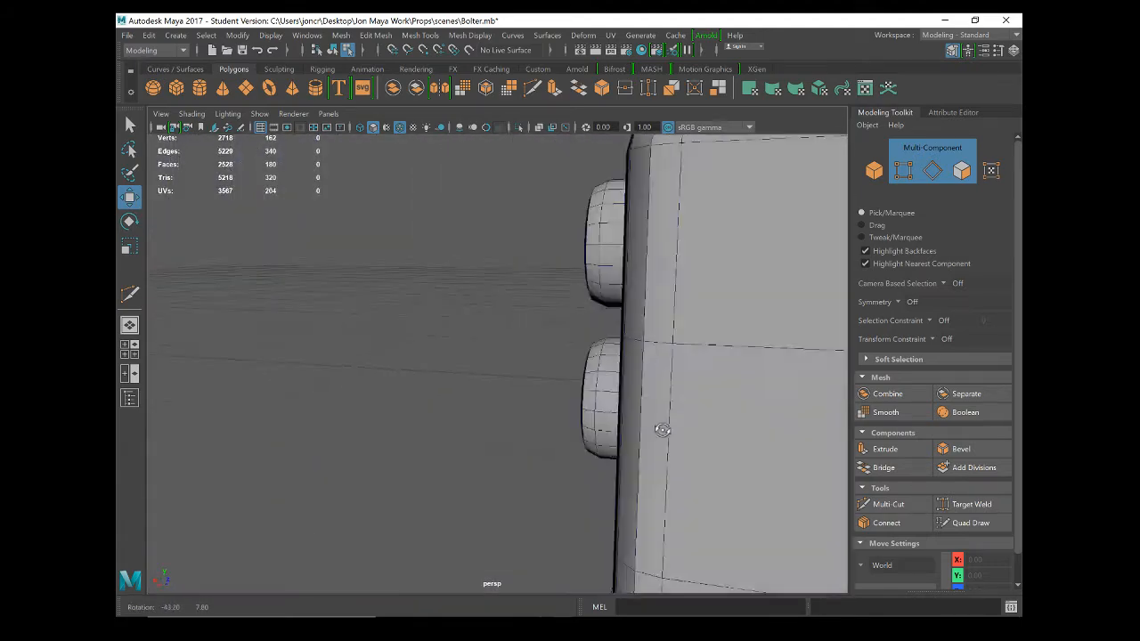
pyautogui.keyDown('alt'); pyautogui.moveTo(662, 427); pyautogui.dragTo(728, 434); pyautogui.keyUp('alt')
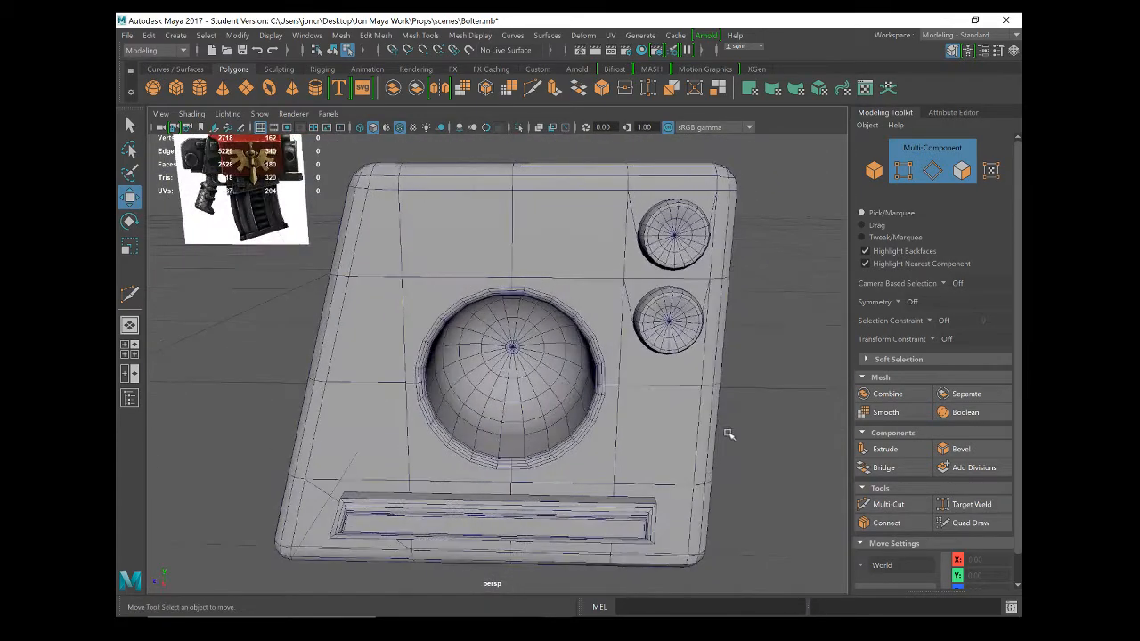
pyautogui.keyDown('alt'); pyautogui.moveTo(728, 434); pyautogui.dragTo(133, 352, button='middle'); pyautogui.keyUp('alt')
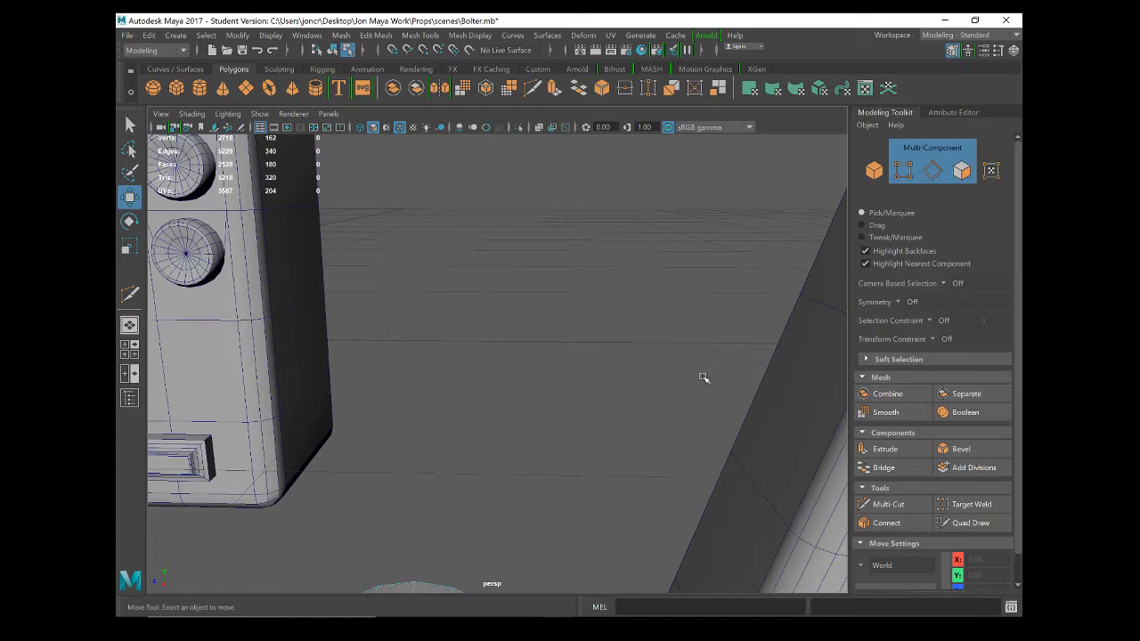
pyautogui.scroll(-6, 560, 341)
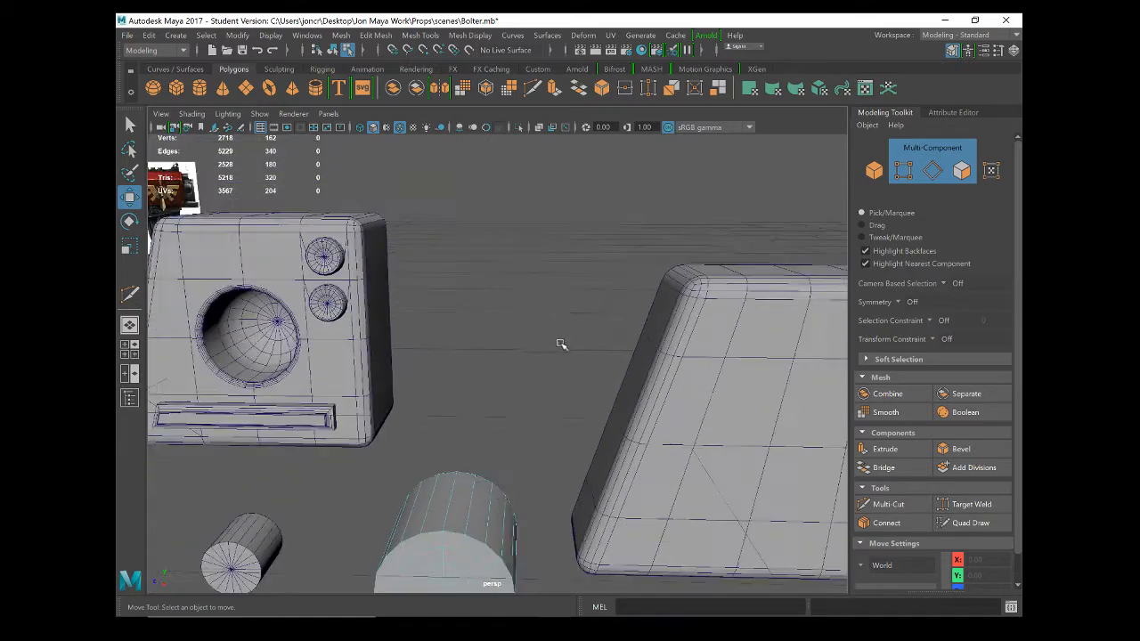
# Step: Move the large cylinder as a whole object into the middle of the sloped block's front face
pyautogui.keyDown('alt'); pyautogui.moveTo(581, 351); pyautogui.dragTo(356, 419); pyautogui.keyUp('alt')
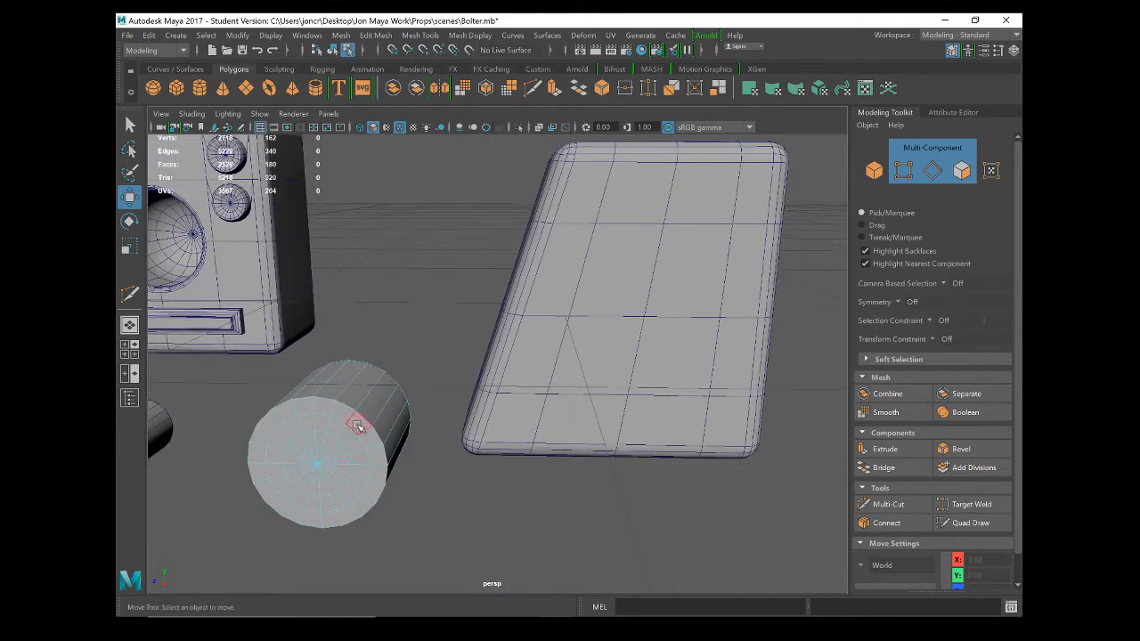
pyautogui.click(356, 419)
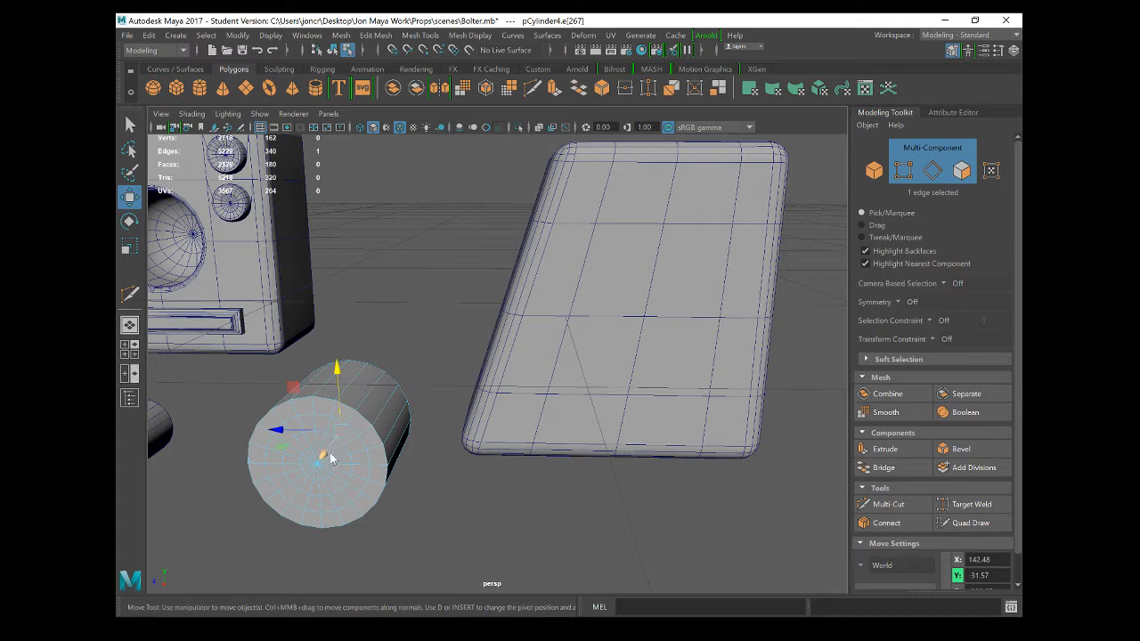
pyautogui.moveTo(326, 240); pyautogui.dragTo(402, 212, button='right')
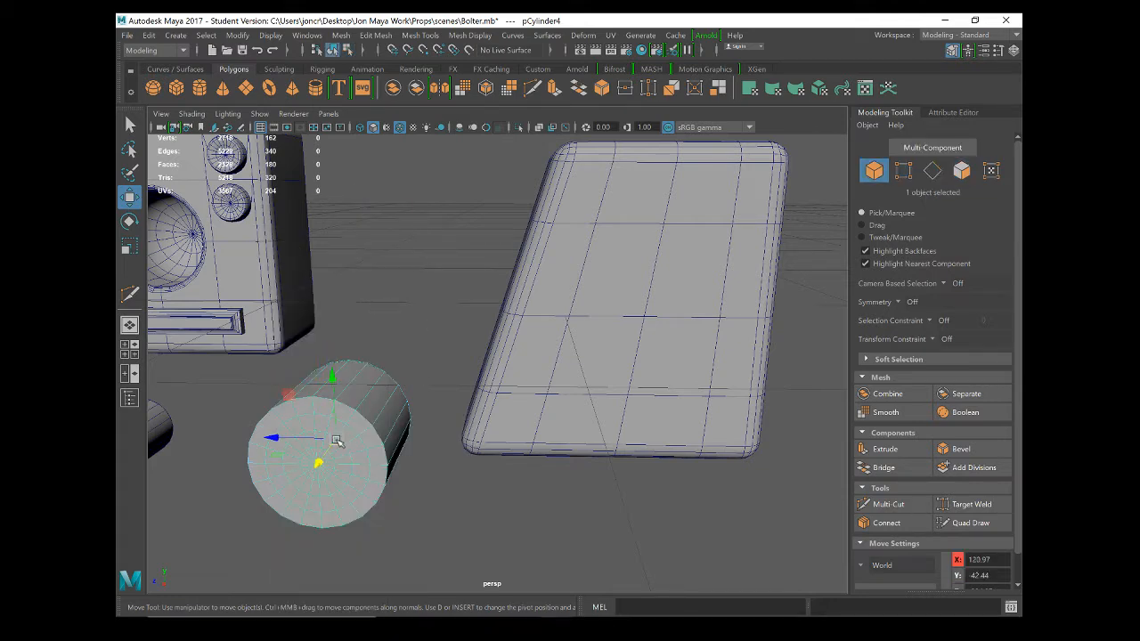
pyautogui.moveTo(337, 440); pyautogui.dragTo(658, 325)
pyautogui.moveTo(575, 389)
pyautogui.keyDown('alt'); pyautogui.mouseDown()
pyautogui.moveTo(636, 383)
pyautogui.moveTo(565, 387)
pyautogui.mouseUp(); pyautogui.keyUp('alt')
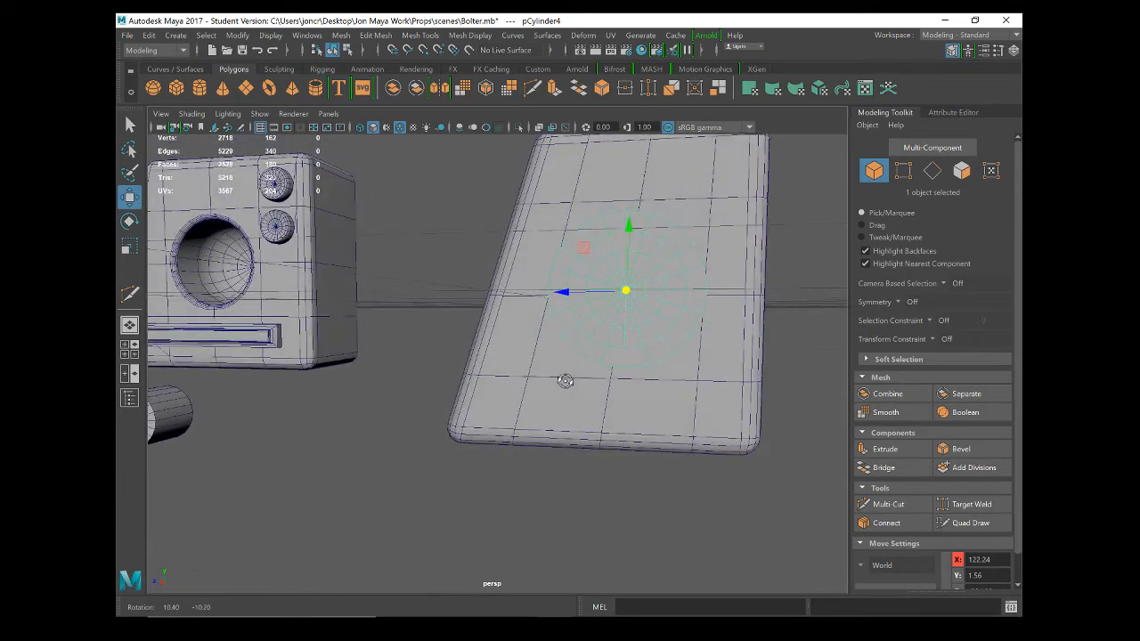
# Step: Scale the cylinder in the sloped block down uniformly to 0.16
pyautogui.press('r')
pyautogui.press('e')
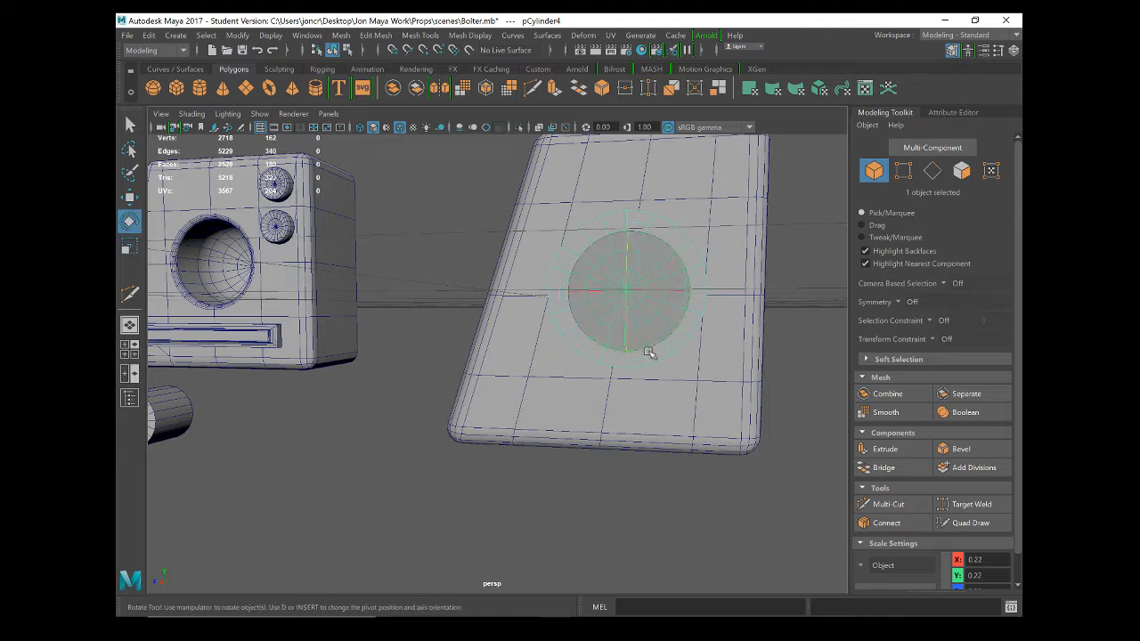
pyautogui.press('w')
pyautogui.press('e')
pyautogui.moveTo(692, 284); pyautogui.dragTo(688, 287)
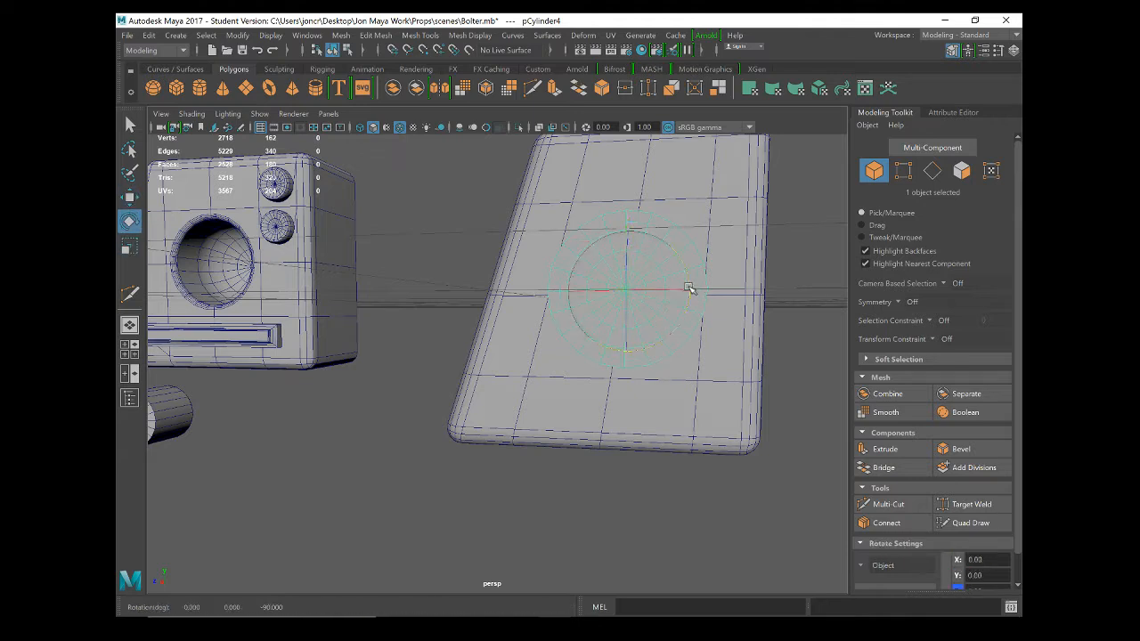
pyautogui.press('w')
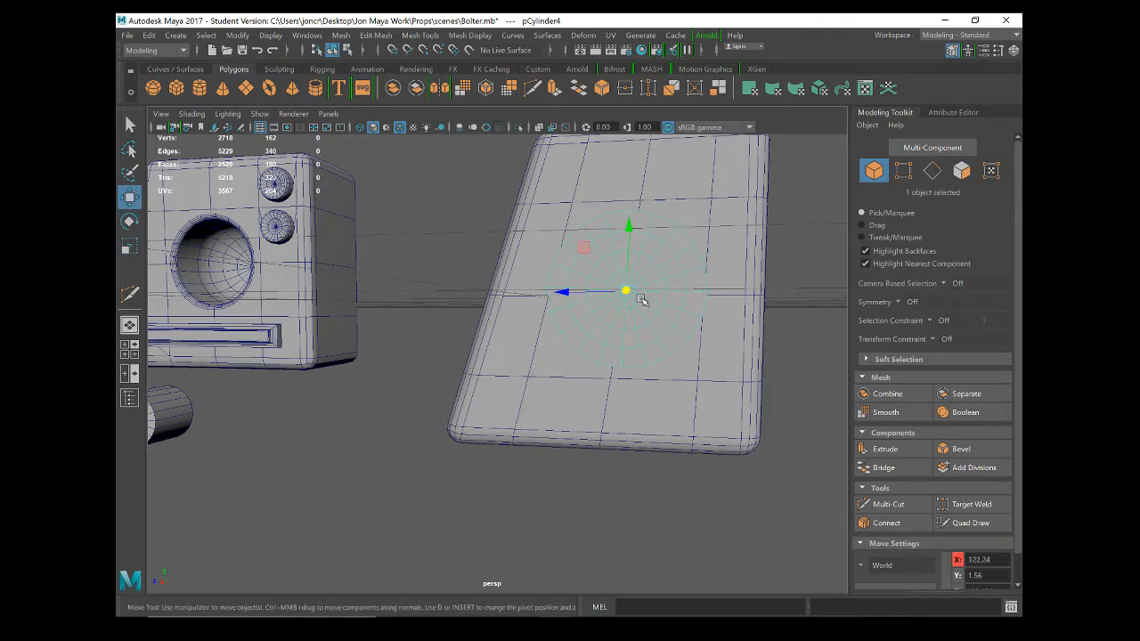
pyautogui.press('e')
pyautogui.press('w')
pyautogui.press('r')
pyautogui.moveTo(629, 301); pyautogui.dragTo(629, 301)
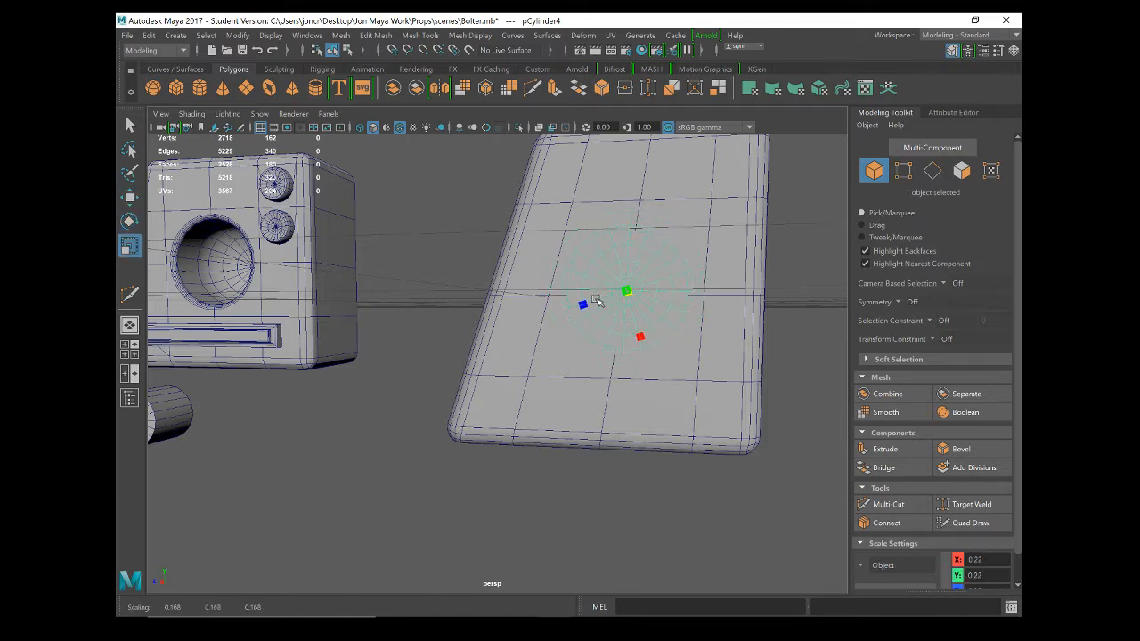
pyautogui.scroll(2, 627, 335)
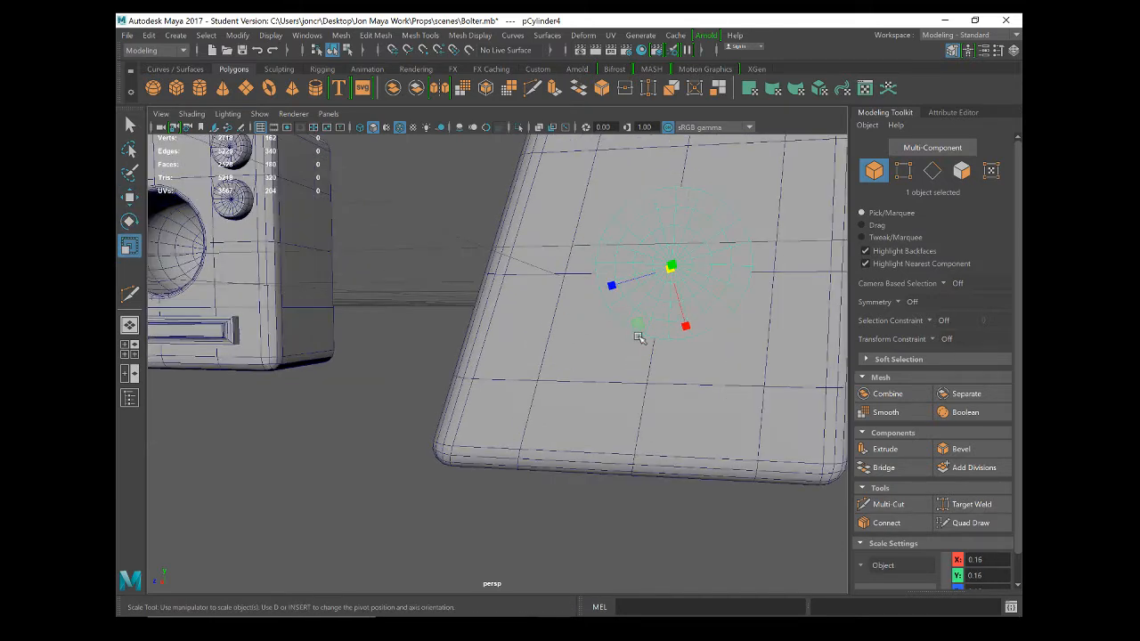
# Step: Rotate the cylinder about its own long axis to adjust how its edges line up with the block's edge loops
pyautogui.keyDown('alt'); pyautogui.moveTo(725, 304); pyautogui.dragTo(381, 331); pyautogui.keyUp('alt')
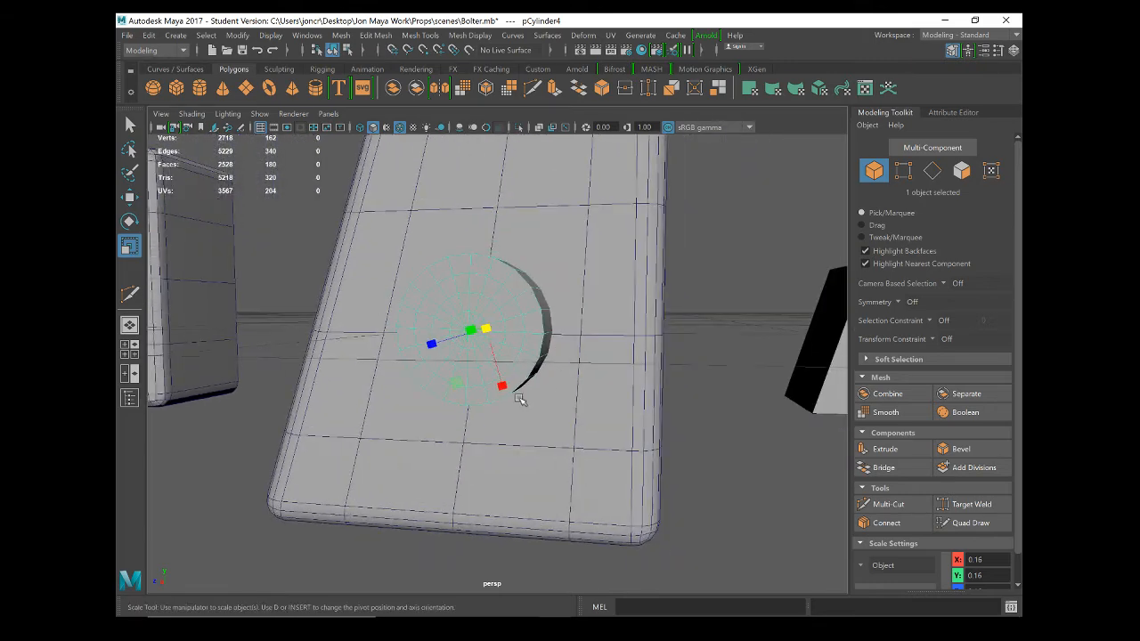
pyautogui.keyDown('alt'); pyautogui.moveTo(519, 399); pyautogui.dragTo(532, 349); pyautogui.keyUp('alt')
pyautogui.scroll(3, 503, 350)
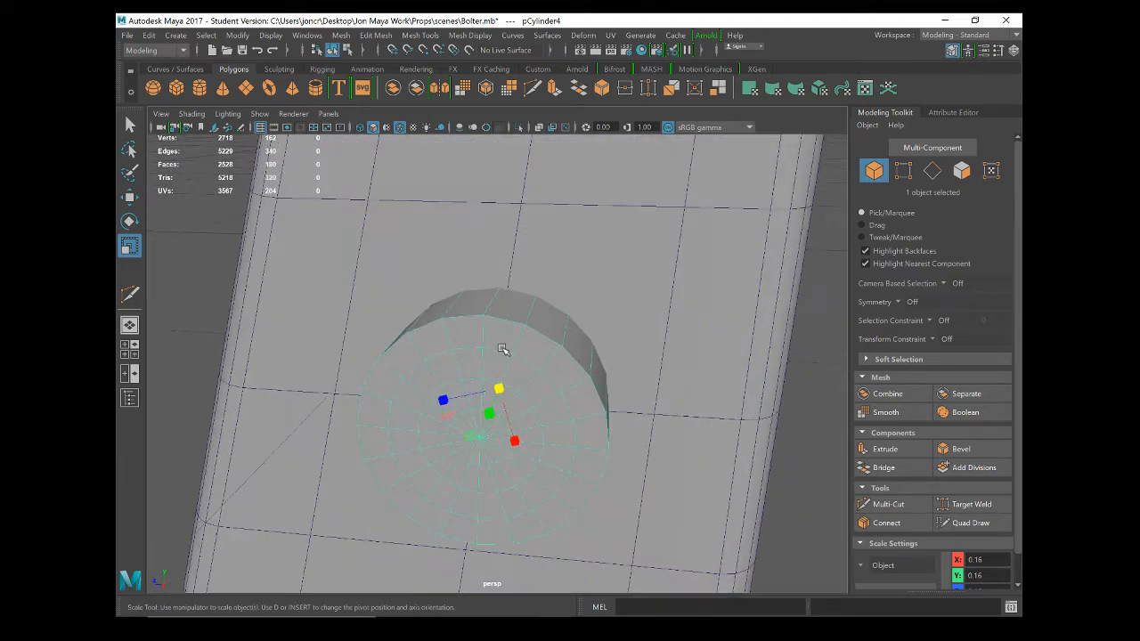
pyautogui.press('w')
pyautogui.press('e')
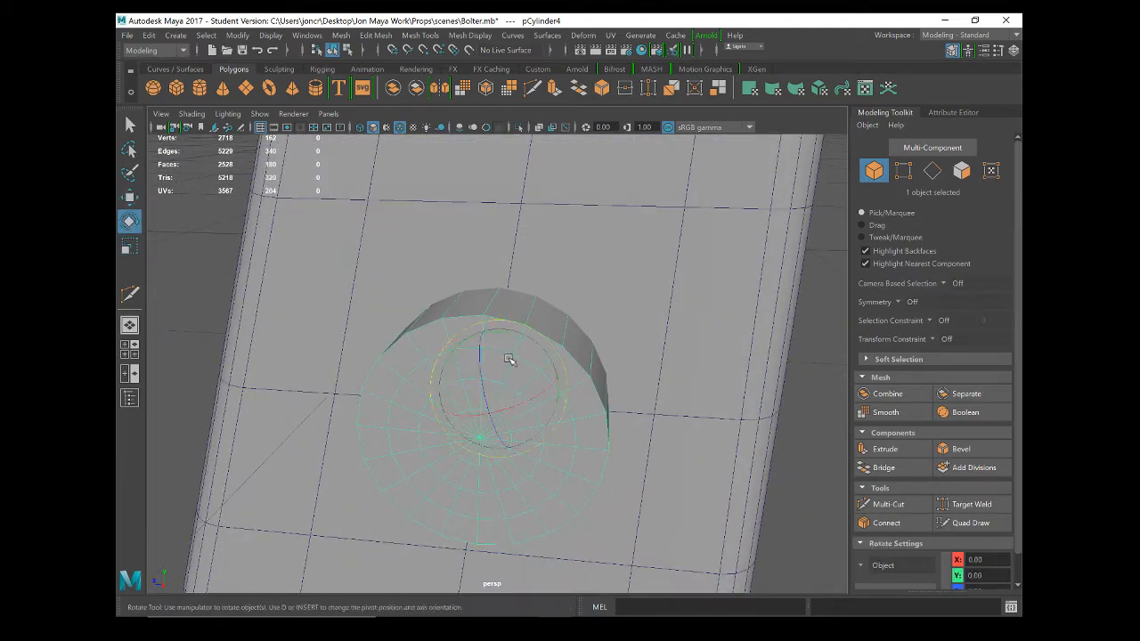
pyautogui.moveTo(519, 345); pyautogui.dragTo(515, 337)
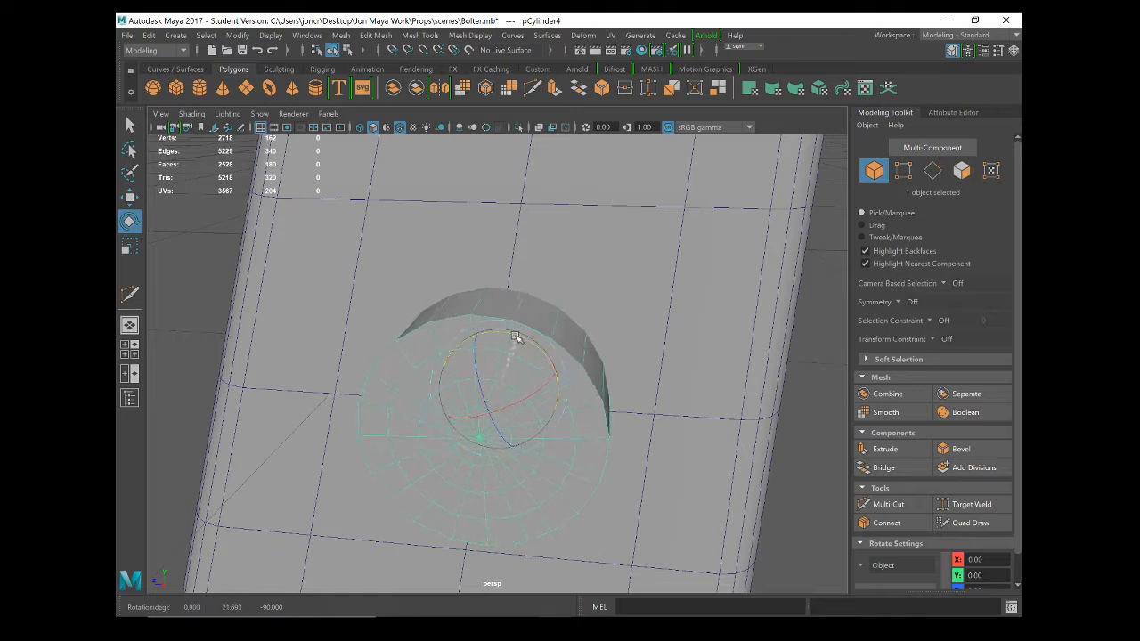
pyautogui.moveTo(504, 292); pyautogui.dragTo(518, 335)
pyautogui.keyDown('alt'); pyautogui.moveTo(504, 366); pyautogui.dragTo(488, 431); pyautogui.keyUp('alt')
pyautogui.moveTo(592, 294); pyautogui.dragTo(588, 337)
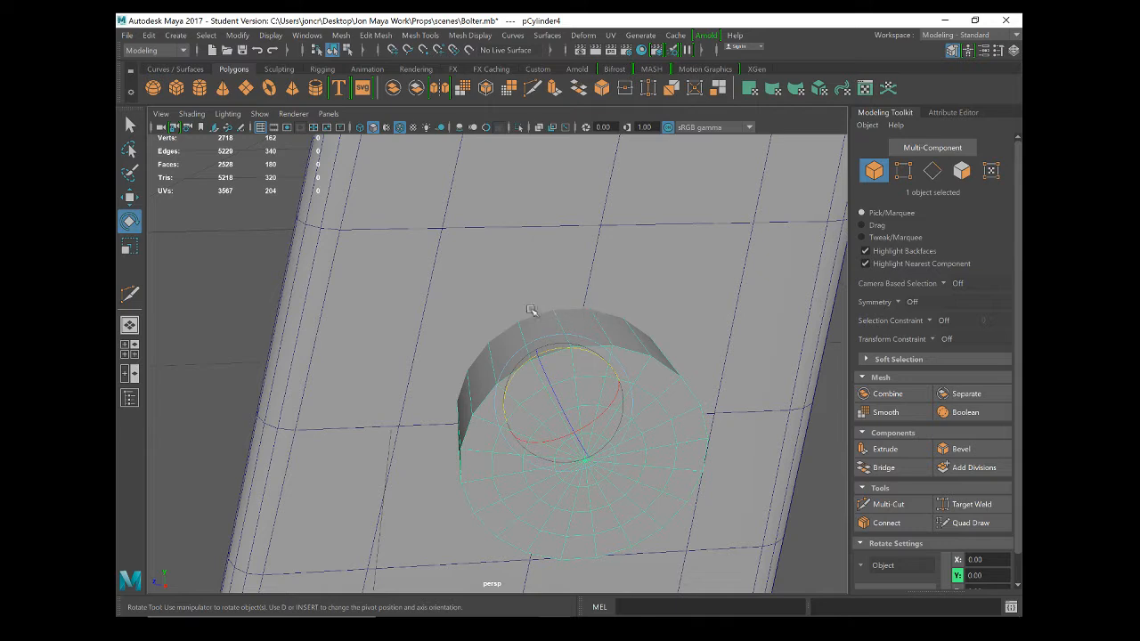
# Step: Select the sloped block first and add the cylinder to the selection as the second object
pyautogui.scroll(-4, 555, 445)
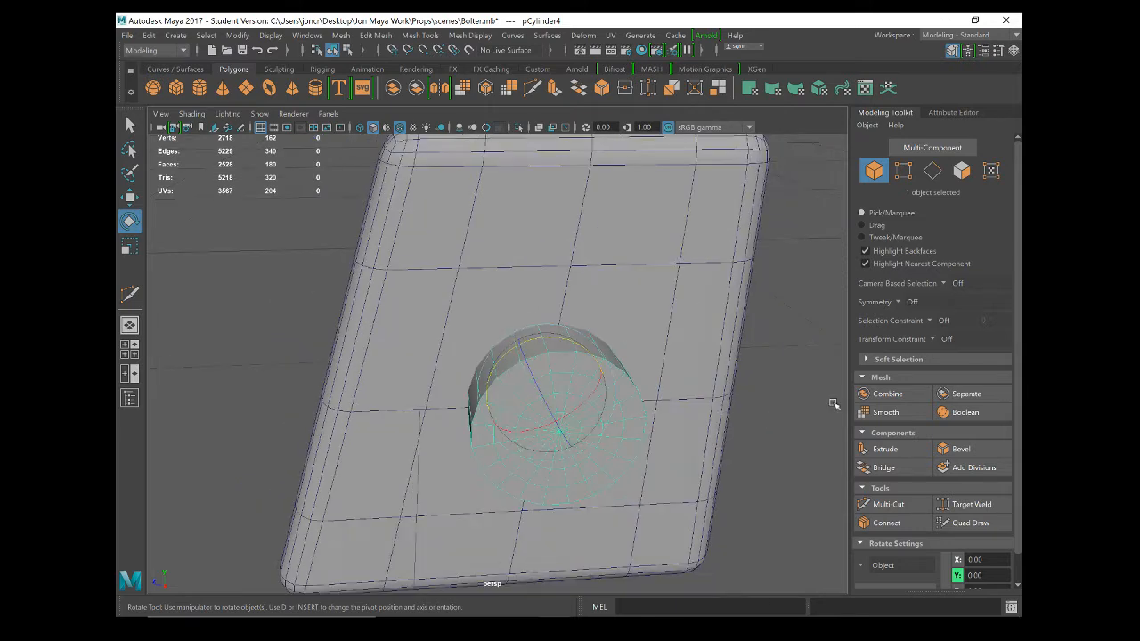
pyautogui.click(807, 420)
pyautogui.click(655, 493)
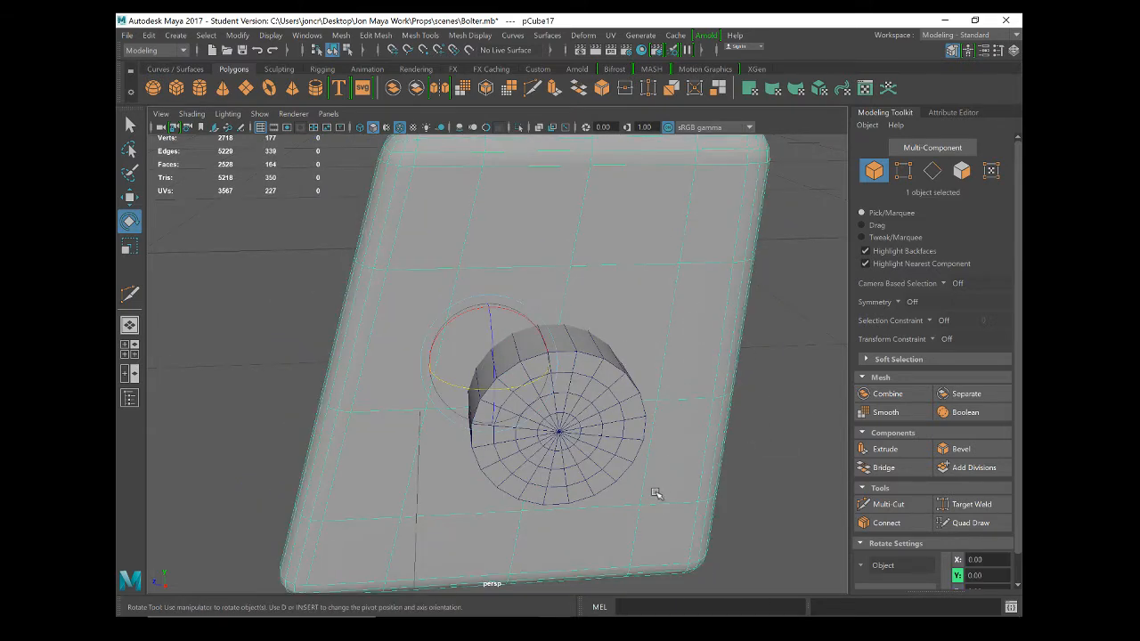
pyautogui.press('w')
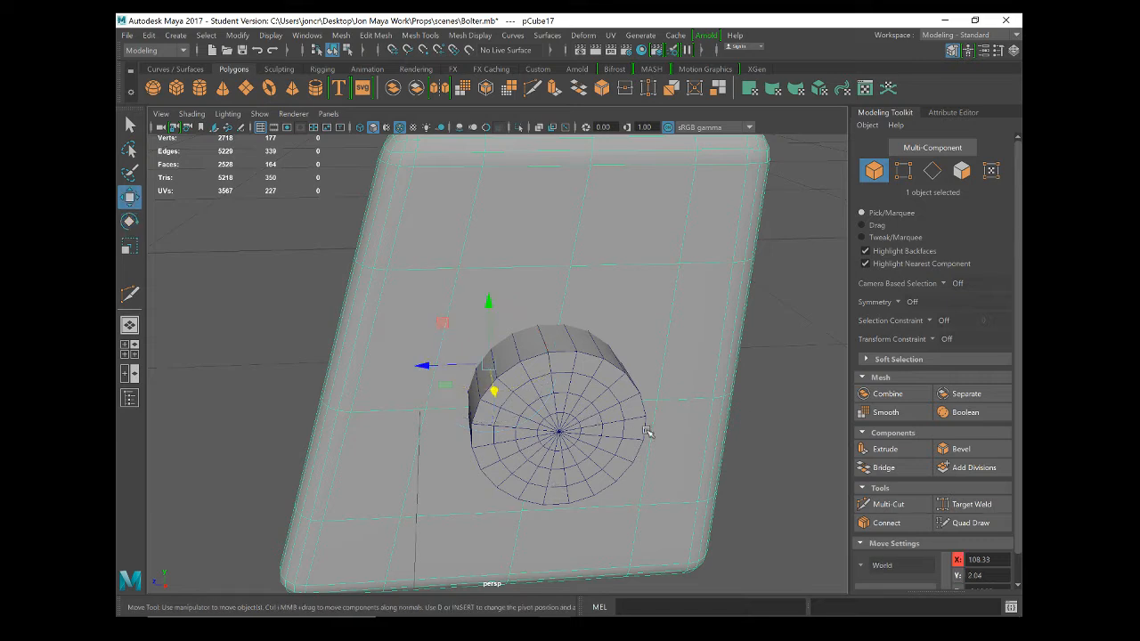
pyautogui.moveTo(637, 351); pyautogui.dragTo(691, 209, button='right')
pyautogui.click(138, 130)
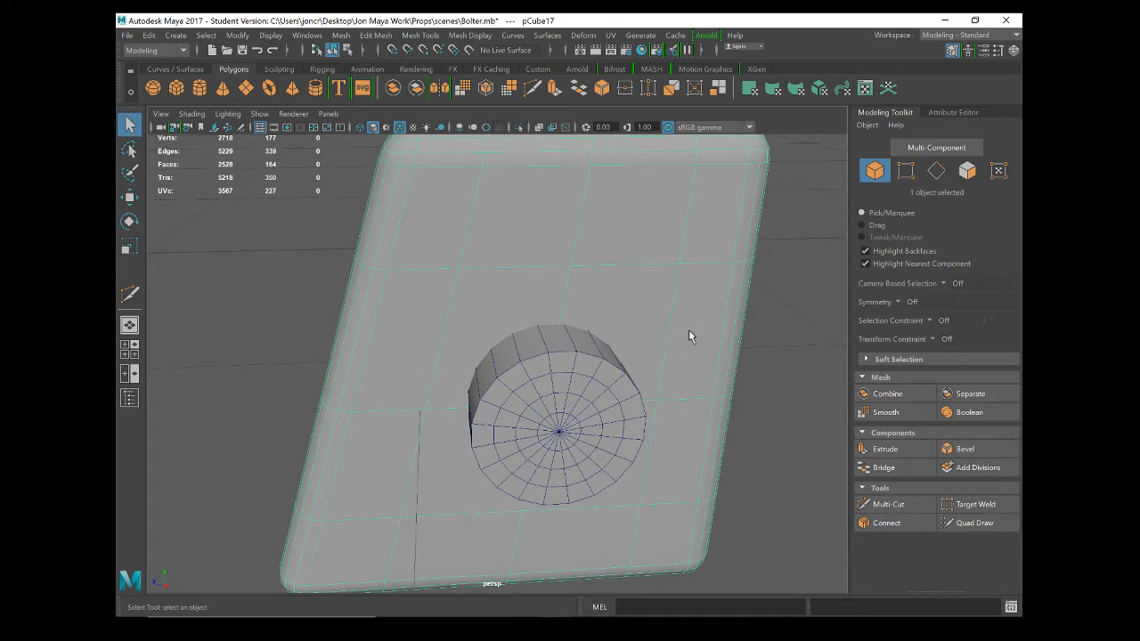
pyautogui.keyDown('shift'); pyautogui.click(560, 392); pyautogui.keyUp('shift')
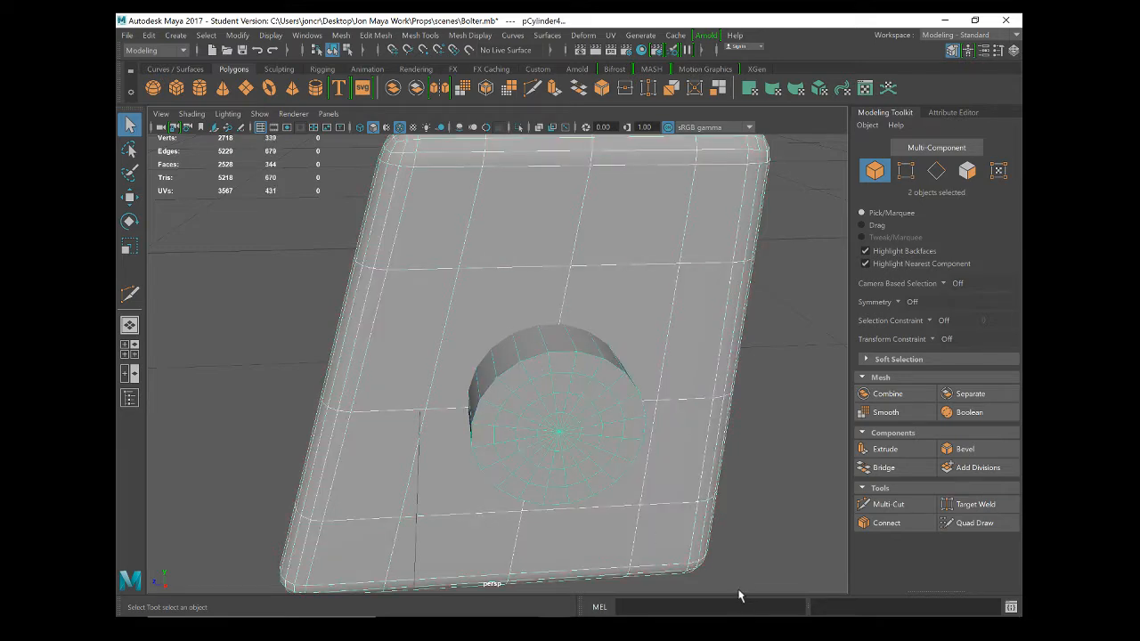
pyautogui.click(759, 445)
pyautogui.click(662, 335)
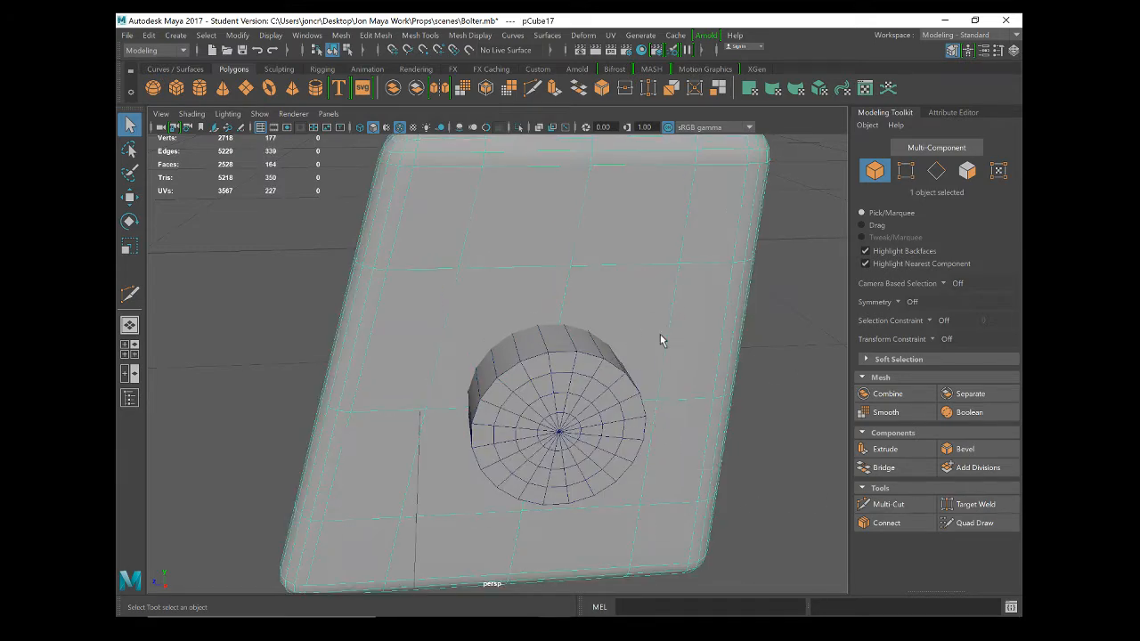
pyautogui.keyDown('shift'); pyautogui.click(565, 375); pyautogui.keyUp('shift')
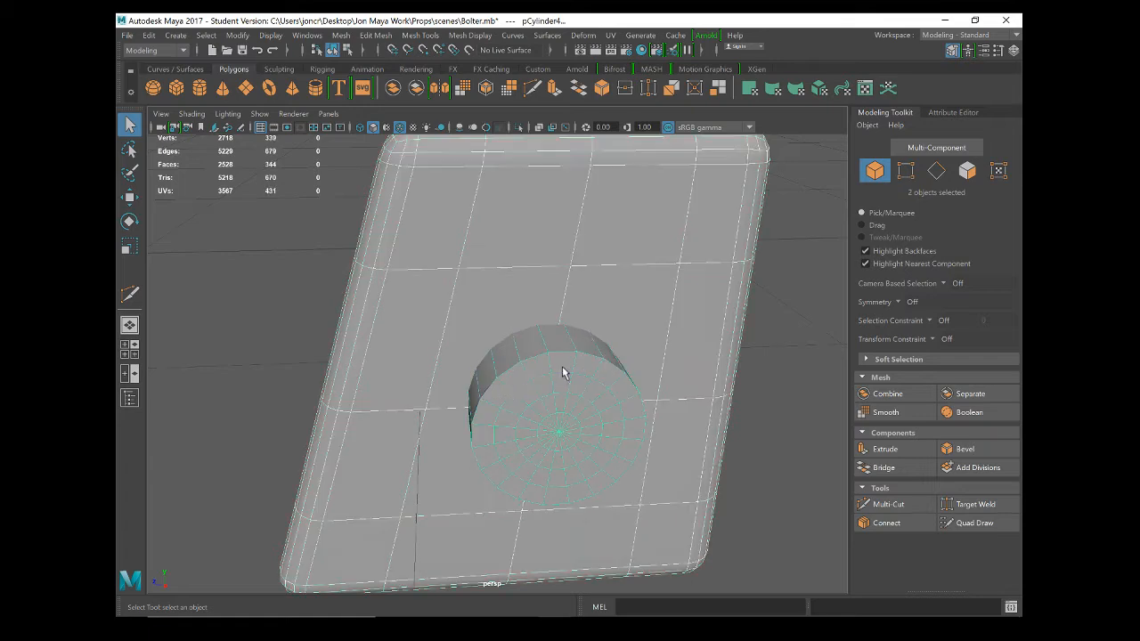
# Step: Run a Boolean on the selected block and cylinder with the operation set to difference
pyautogui.click(966, 414)
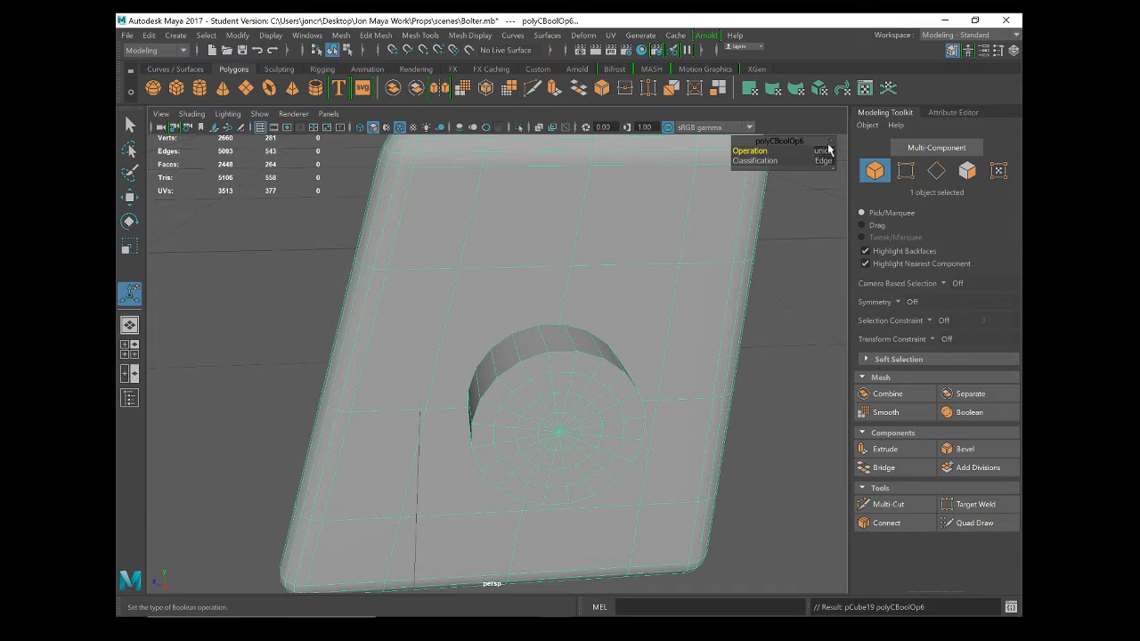
pyautogui.click(828, 152)
pyautogui.click(846, 173)
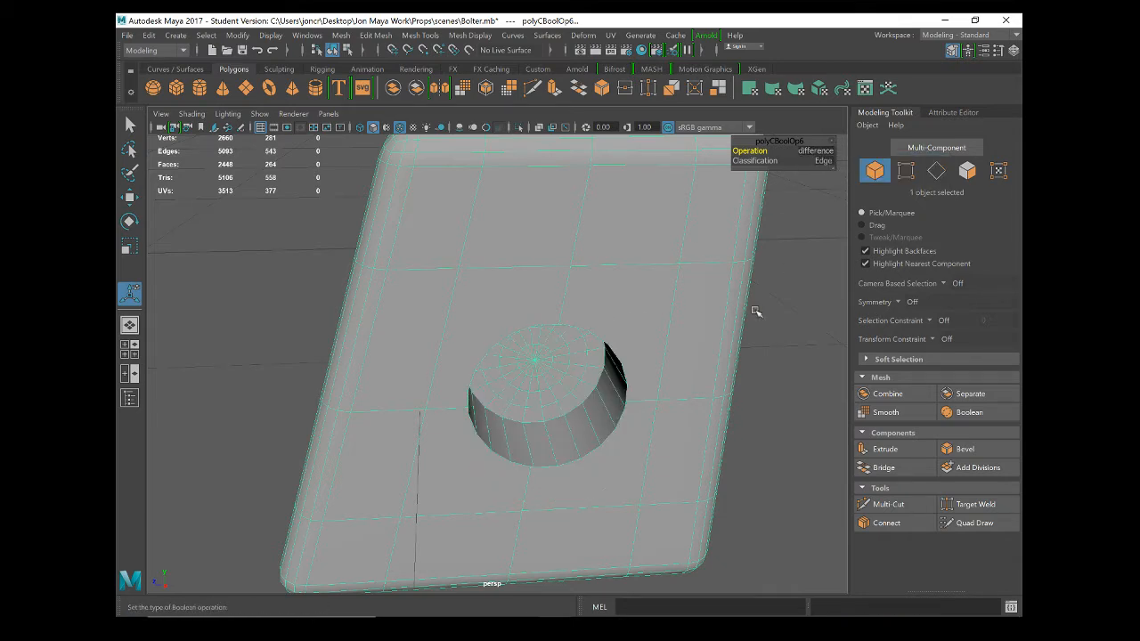
# Step: Delete the four long vertical faces on the back of the sloped block one after another
pyautogui.keyDown('alt'); pyautogui.moveTo(527, 436); pyautogui.dragTo(590, 419); pyautogui.keyUp('alt')
pyautogui.moveTo(470, 232); pyautogui.dragTo(470, 269, button='right')
pyautogui.click(356, 323)
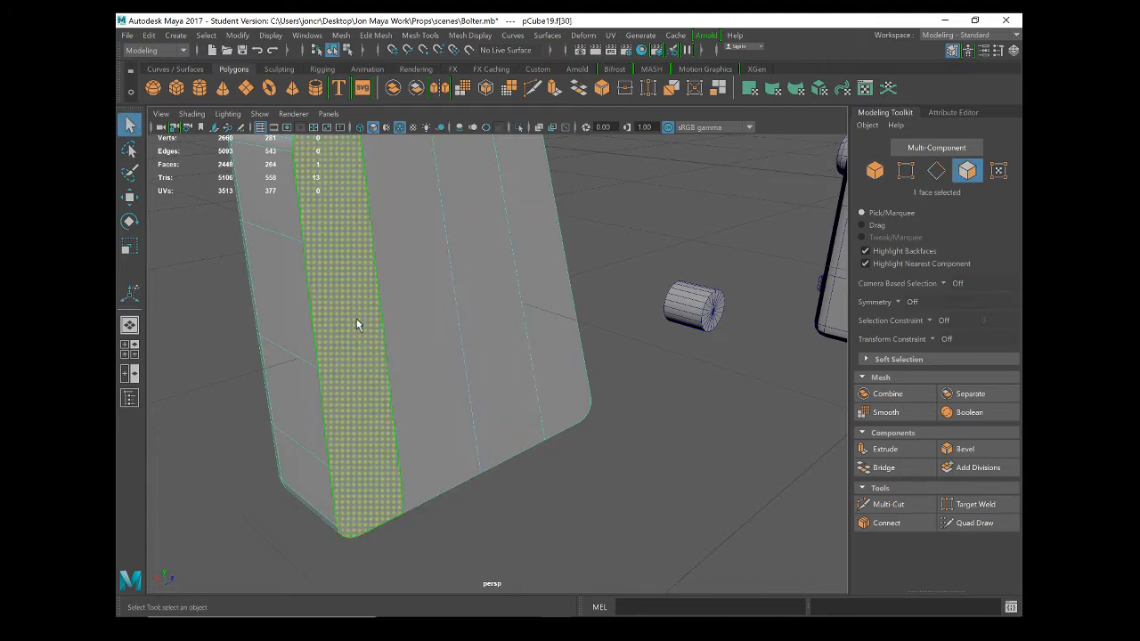
pyautogui.press('Delete')
pyautogui.click(409, 309)
pyautogui.press('Delete')
pyautogui.click(485, 307)
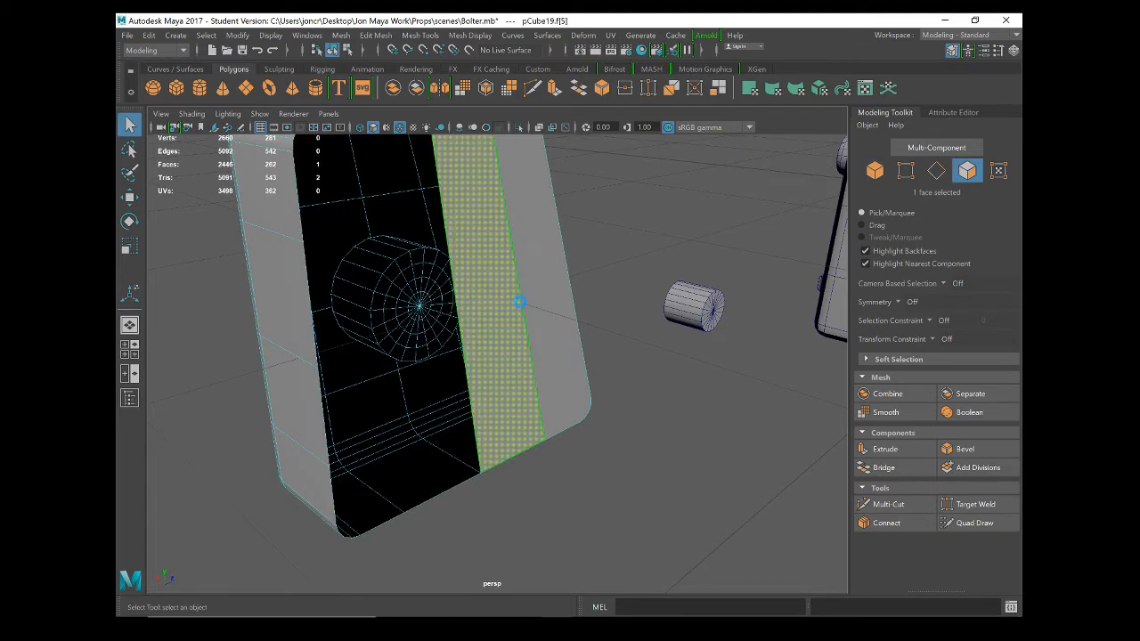
pyautogui.press('Delete')
pyautogui.click(538, 302)
pyautogui.press('Delete')
# Step: Undo the back-face deletions and the Boolean, going back to the separate block and cylinder with both selected
pyautogui.keyDown('alt'); pyautogui.moveTo(444, 360); pyautogui.dragTo(463, 348); pyautogui.keyUp('alt')
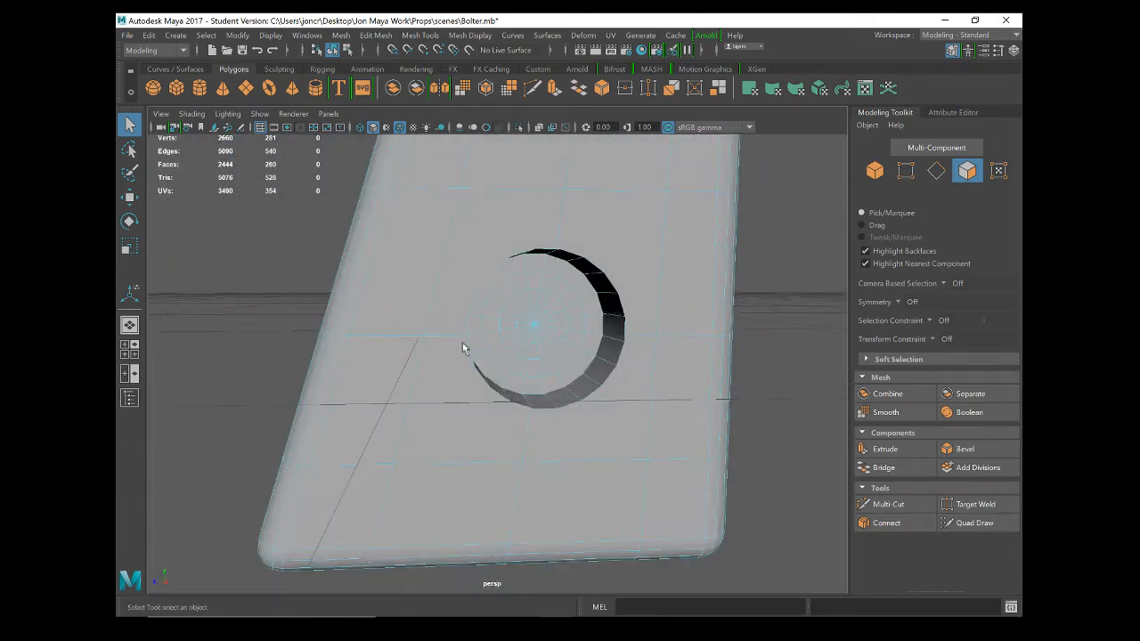
pyautogui.keyDown('alt'); pyautogui.moveTo(573, 338); pyautogui.dragTo(545, 328); pyautogui.keyUp('alt')
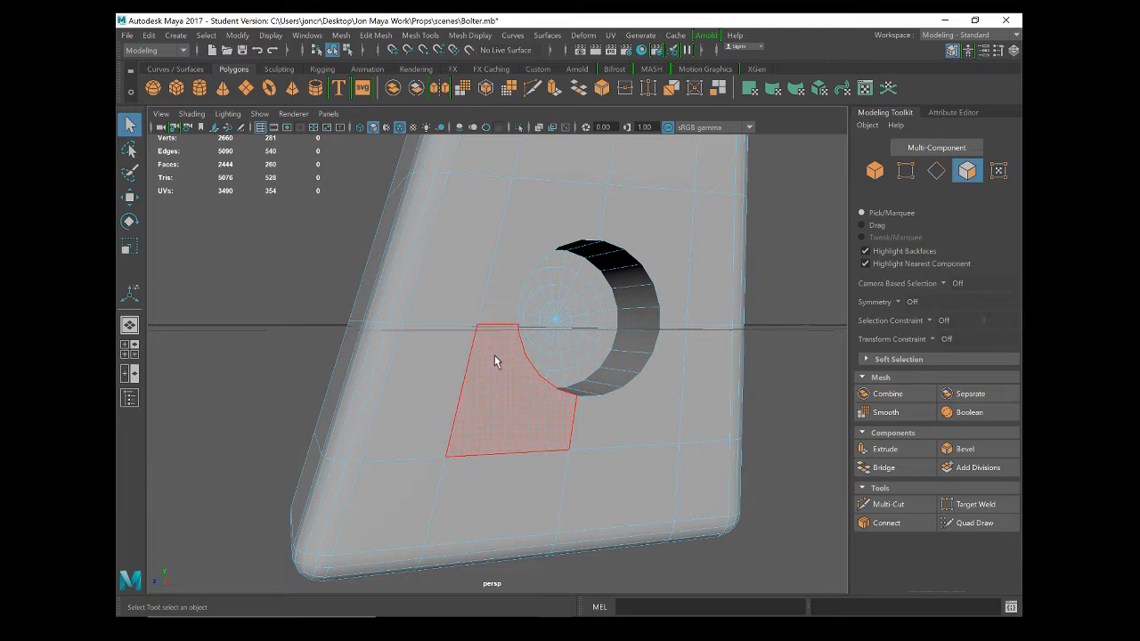
pyautogui.hotkey('ctrl', 'z')
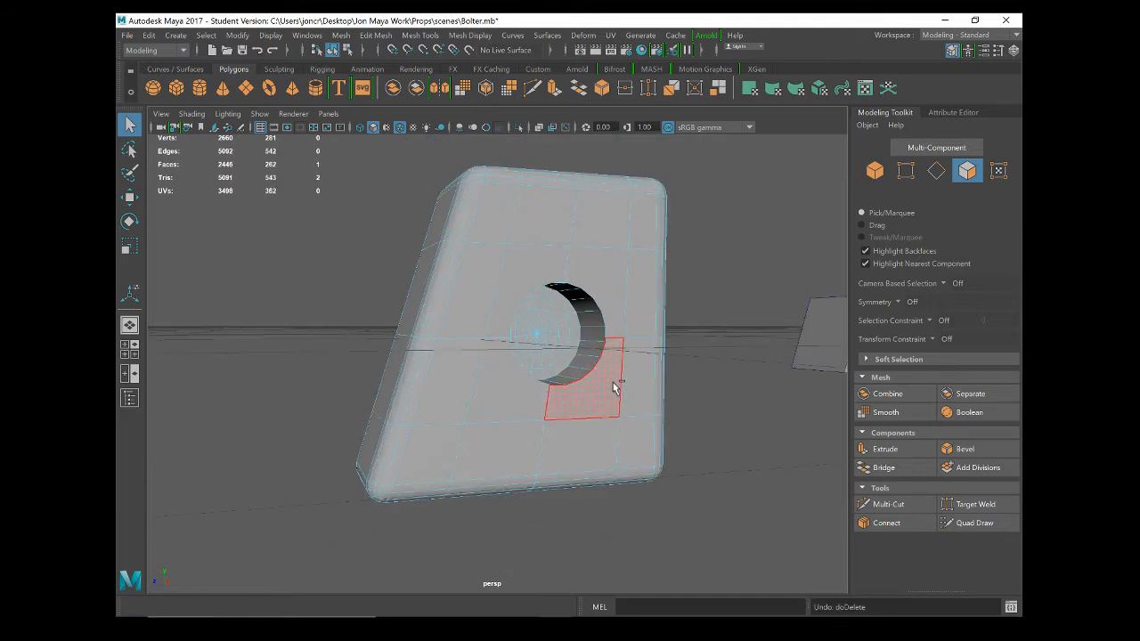
pyautogui.hotkey('ctrl', 'z')
pyautogui.hotkey('ctrl', 'z')
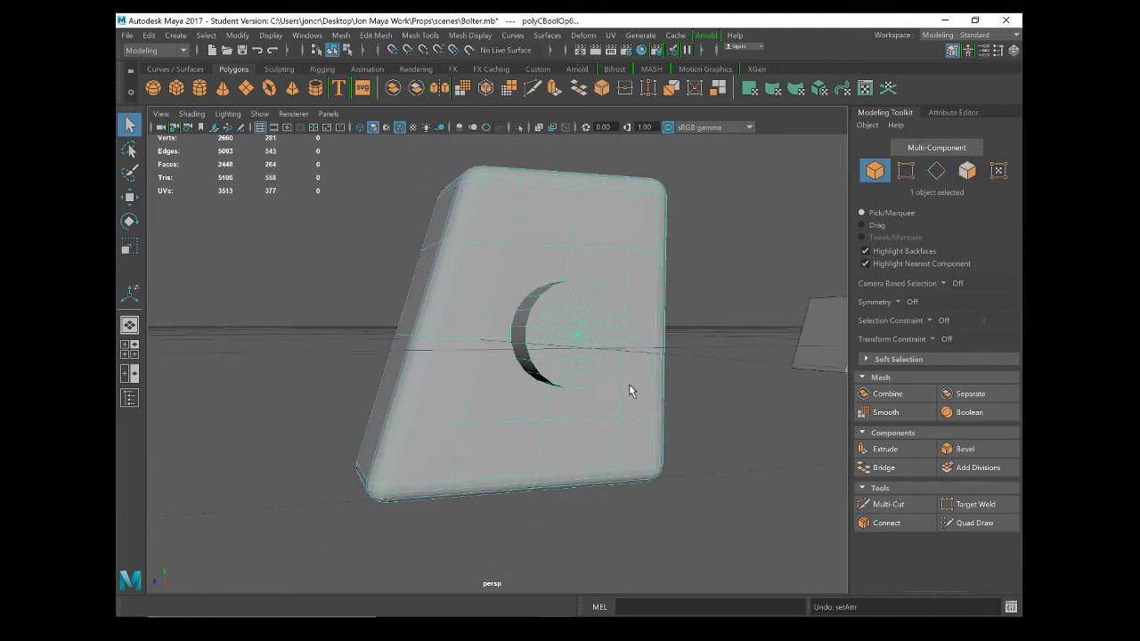
pyautogui.click(978, 412)
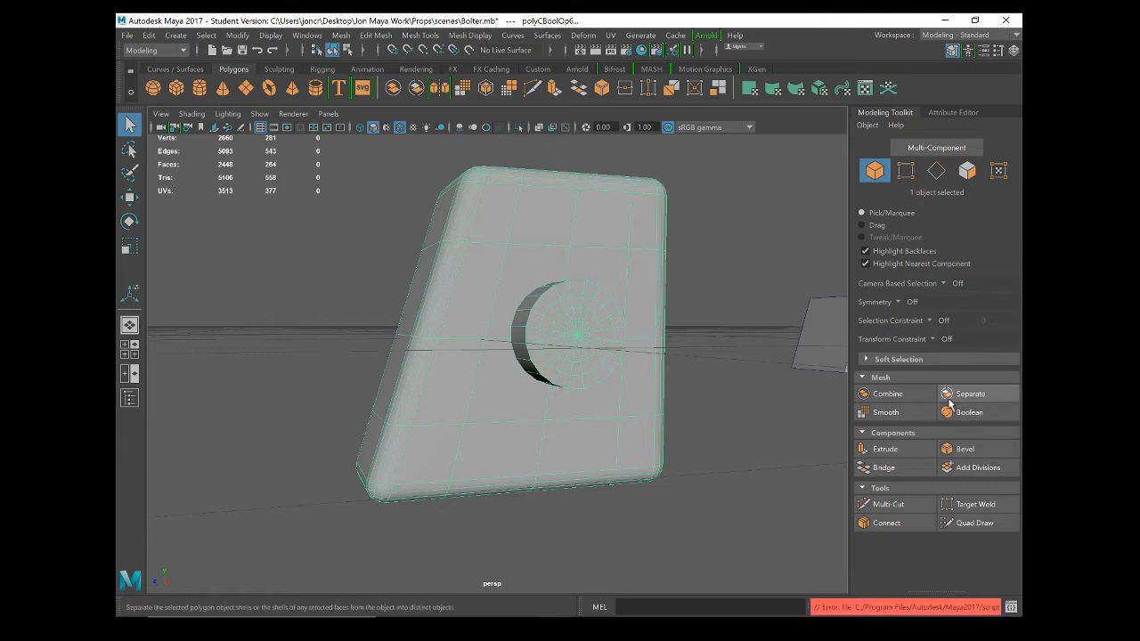
pyautogui.click(747, 303)
pyautogui.click(606, 317)
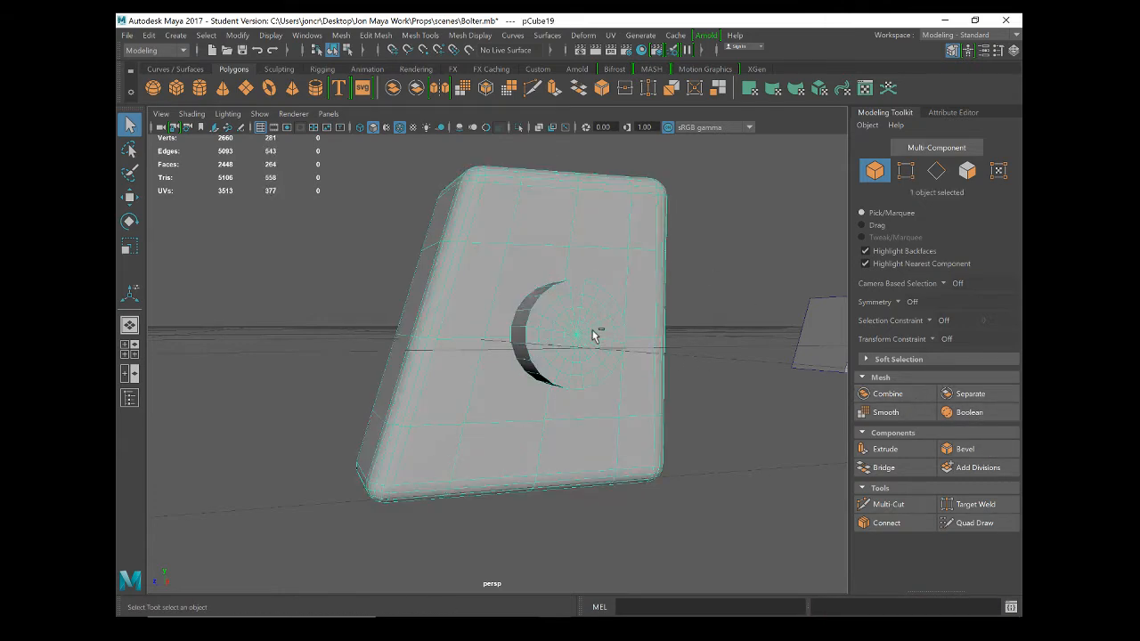
pyautogui.hotkey('ctrl', 'z')
pyautogui.click(601, 339)
pyautogui.hotkey('ctrl', 'z')
pyautogui.hotkey('ctrl', 'z')
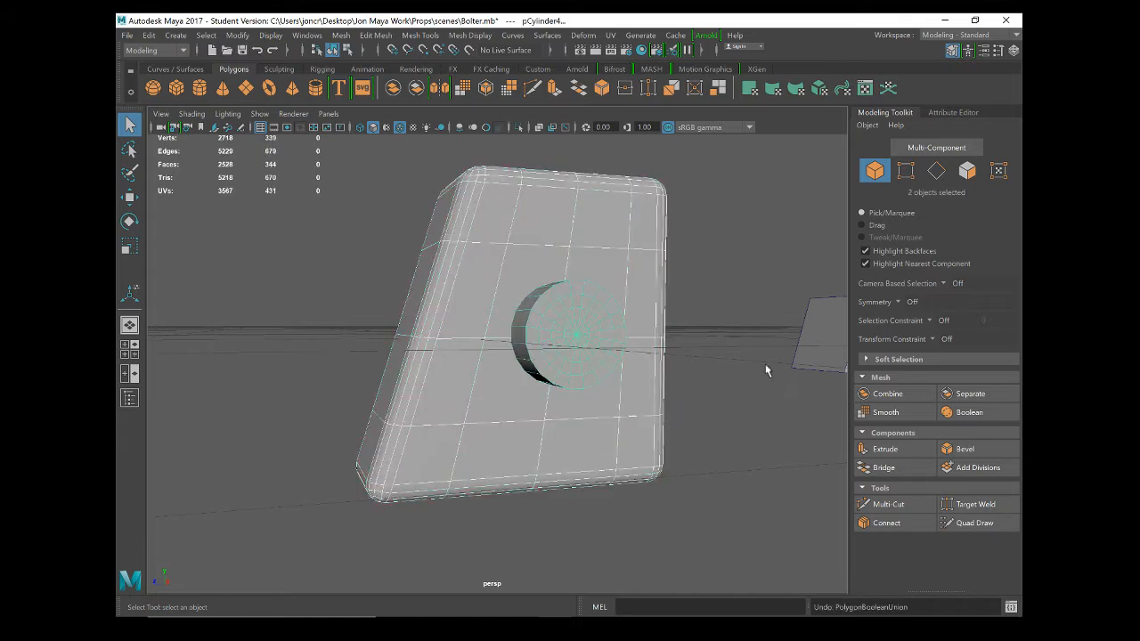
# Step: Cut the cylinder out of the sloped block again using a Boolean with the difference operation
pyautogui.click(967, 413)
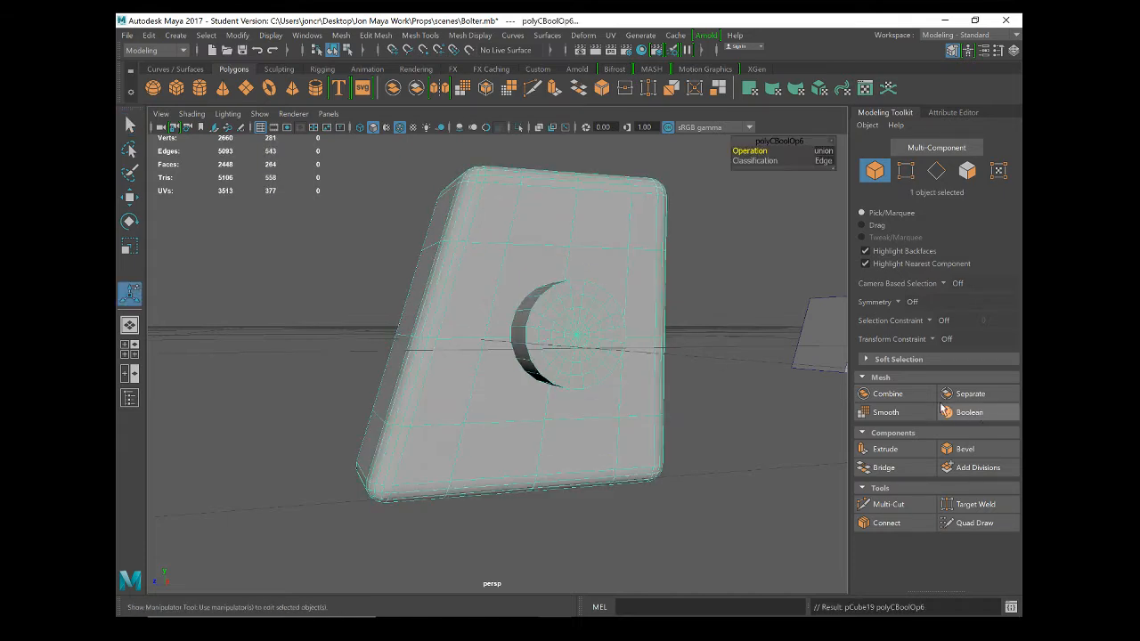
pyautogui.click(824, 153)
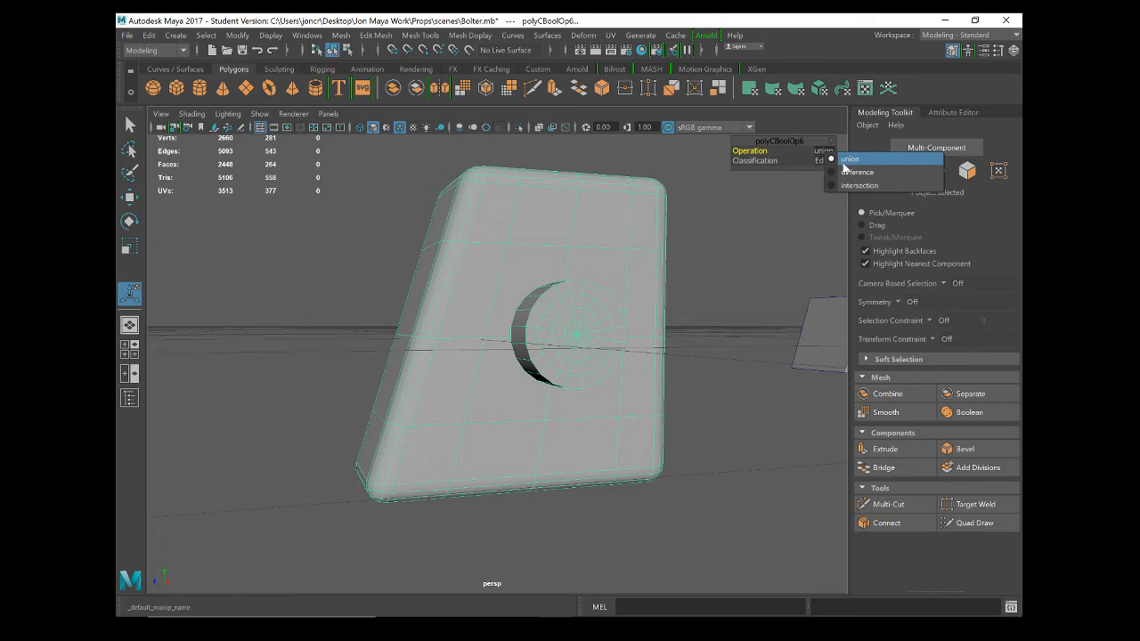
pyautogui.click(863, 174)
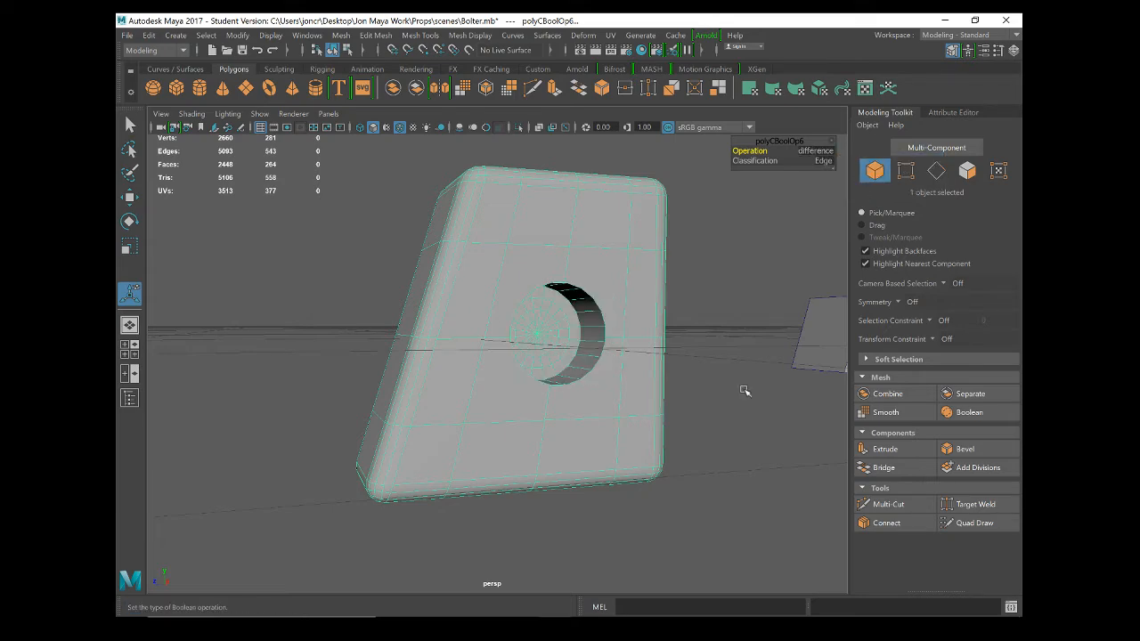
# Step: Select the ring of edges around the round recess's rim, bevel it with one segment and adjust the bevel fraction
pyautogui.keyDown('alt'); pyautogui.moveTo(545, 346); pyautogui.dragTo(456, 423); pyautogui.keyUp('alt')
pyautogui.scroll(4, 529, 379)
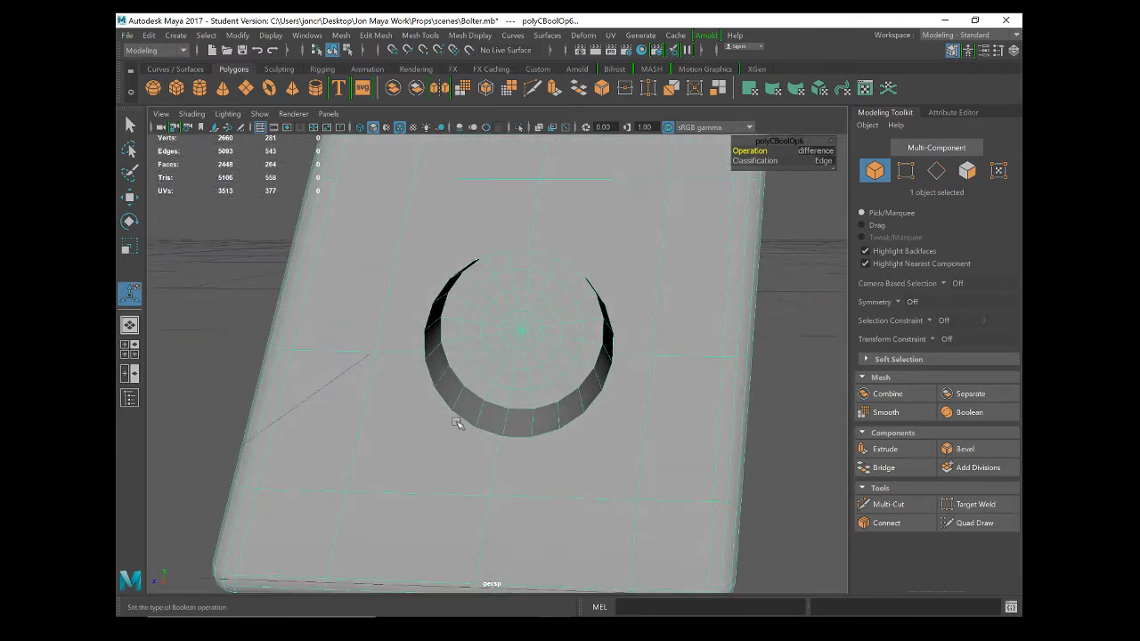
pyautogui.moveTo(451, 234); pyautogui.dragTo(392, 229, button='right')
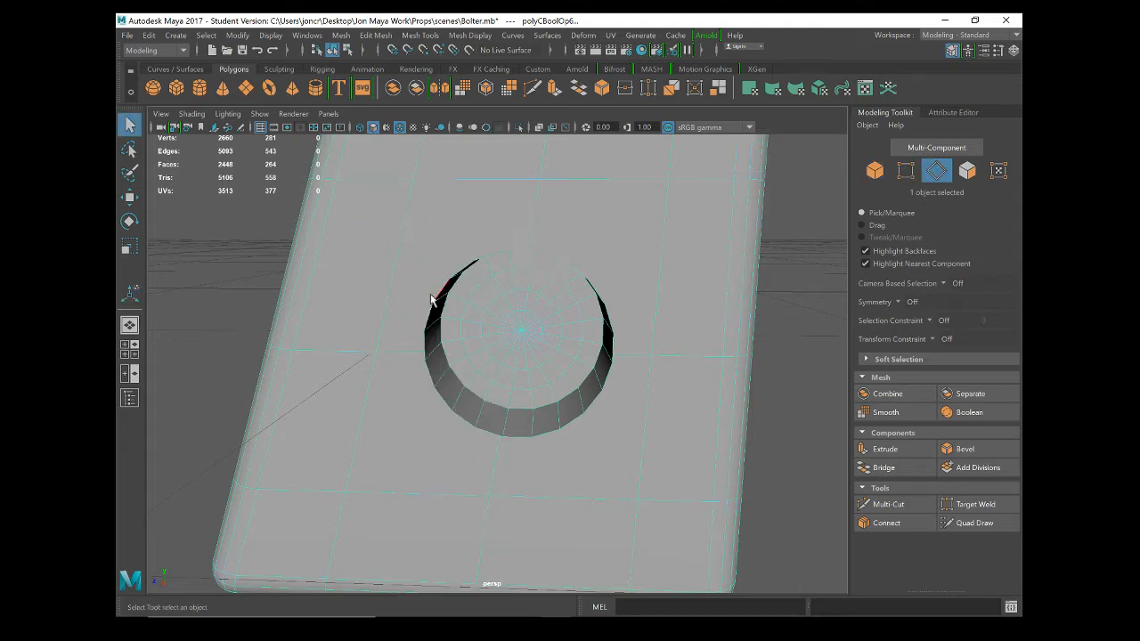
pyautogui.click(433, 312)
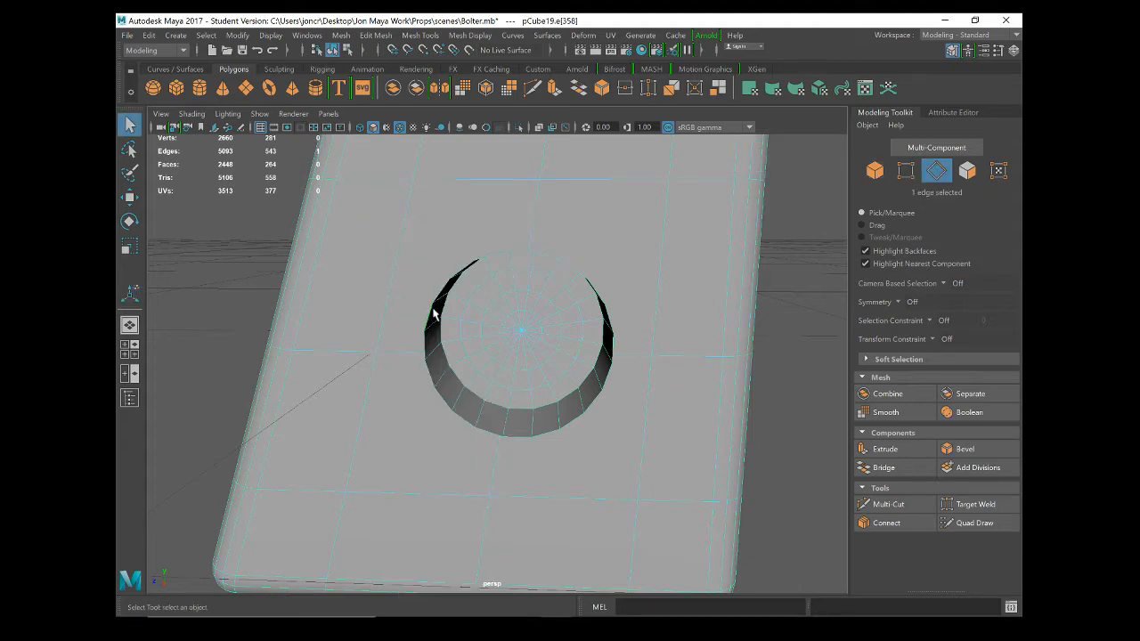
pyautogui.keyDown('shift'); pyautogui.click(429, 370); pyautogui.keyUp('shift')
pyautogui.keyDown('shift'); pyautogui.click(579, 429); pyautogui.keyUp('shift')
pyautogui.keyDown('alt'); pyautogui.moveTo(485, 455); pyautogui.dragTo(539, 461); pyautogui.keyUp('alt')
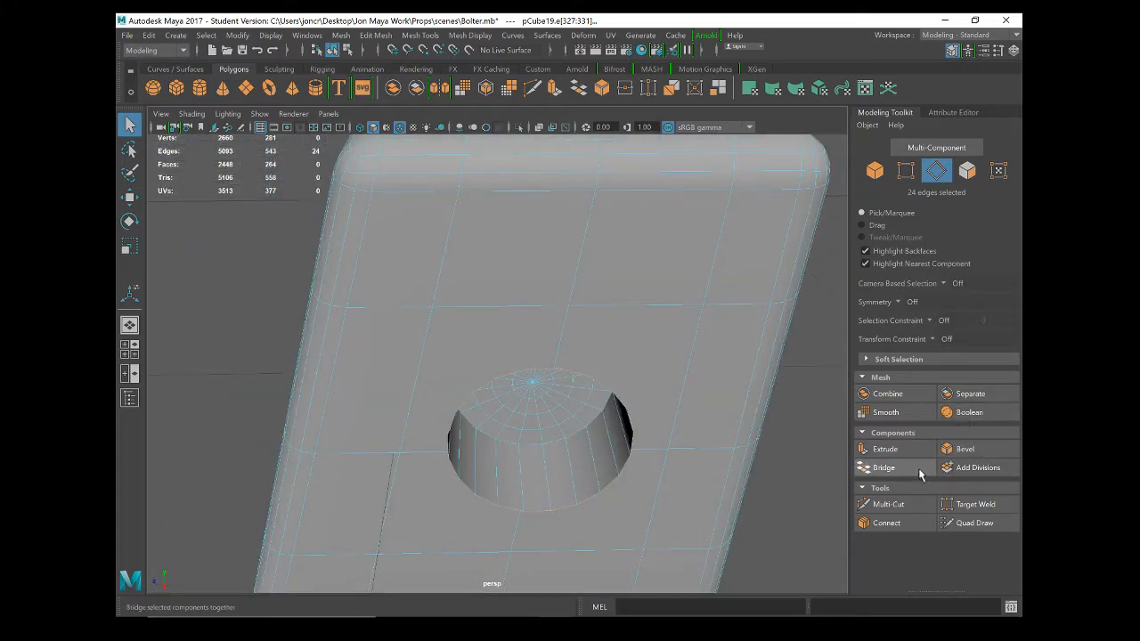
pyautogui.click(953, 448)
pyautogui.keyDown('alt'); pyautogui.moveTo(648, 452); pyautogui.dragTo(581, 427); pyautogui.keyUp('alt')
pyautogui.moveTo(766, 150); pyautogui.dragTo(763, 155)
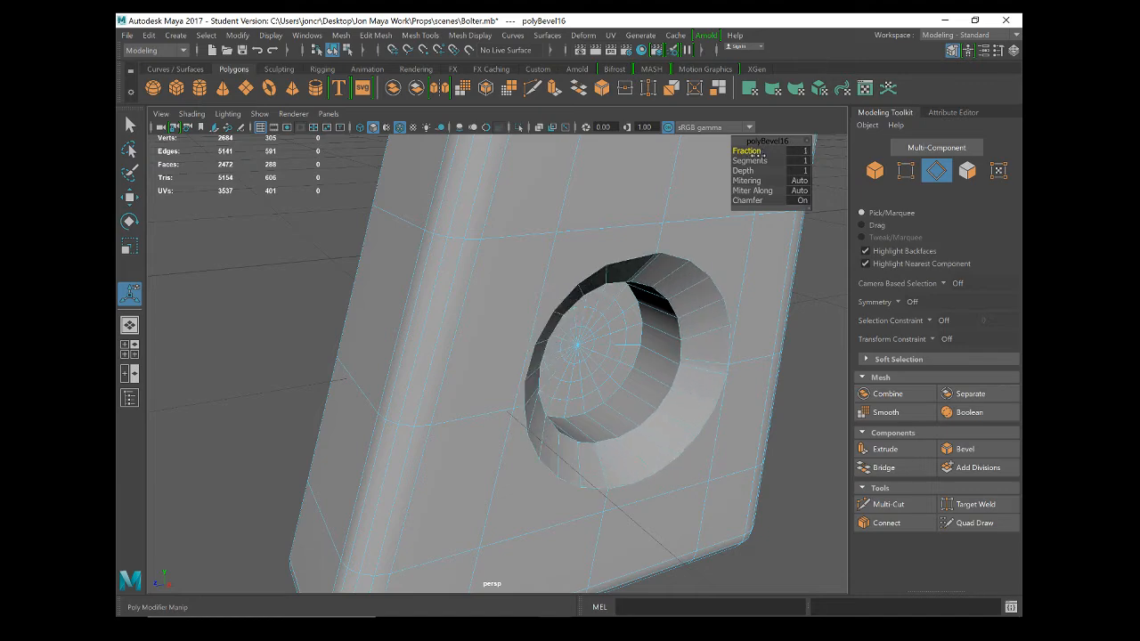
pyautogui.keyDown('alt'); pyautogui.moveTo(600, 345); pyautogui.dragTo(647, 284); pyautogui.keyUp('alt')
pyautogui.moveTo(754, 163); pyautogui.dragTo(555, 384)
pyautogui.press('t')
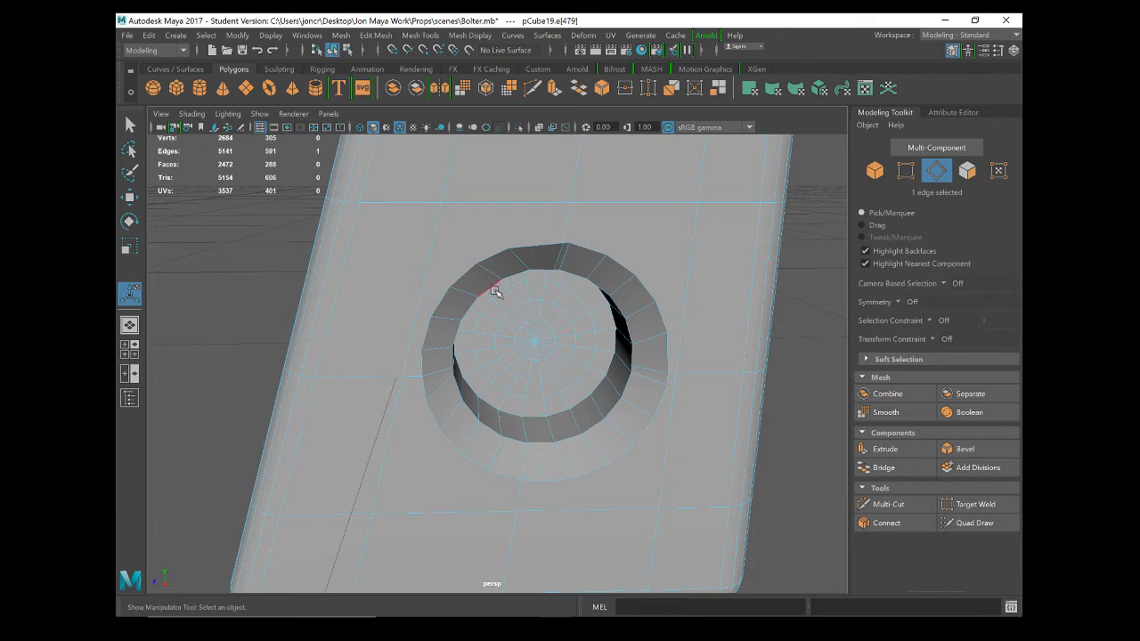
# Step: Select the concentric edge loops on the recess floor and move them into the block to dish the floor
pyautogui.keyDown('shift'); pyautogui.doubleClick(520, 331); pyautogui.keyUp('shift')
pyautogui.press('w')
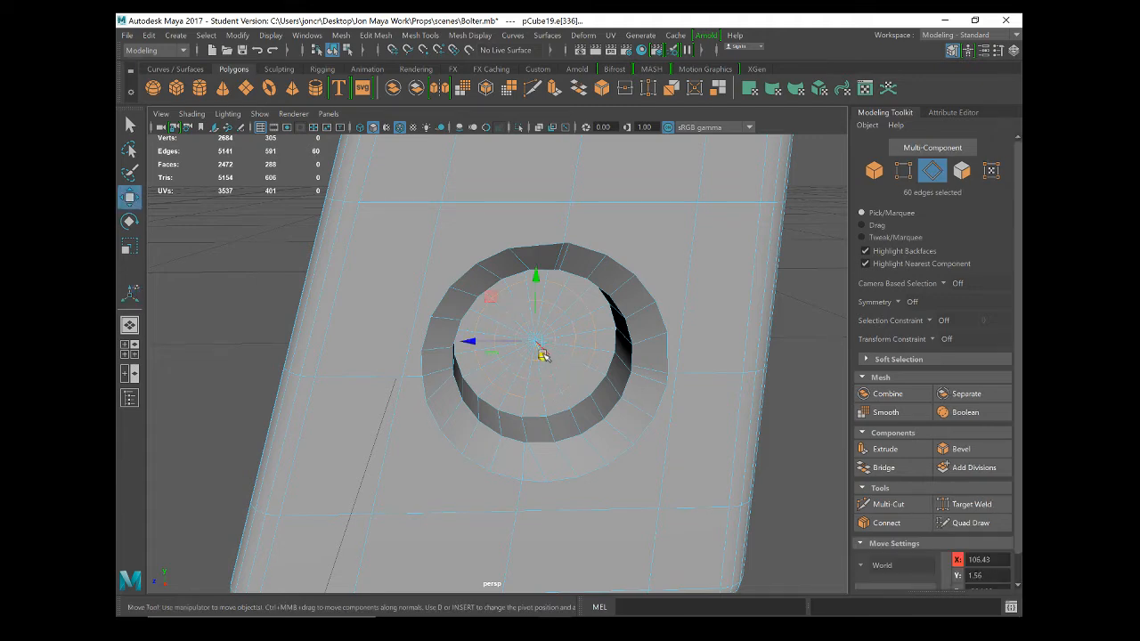
pyautogui.moveTo(541, 351); pyautogui.dragTo(543, 372)
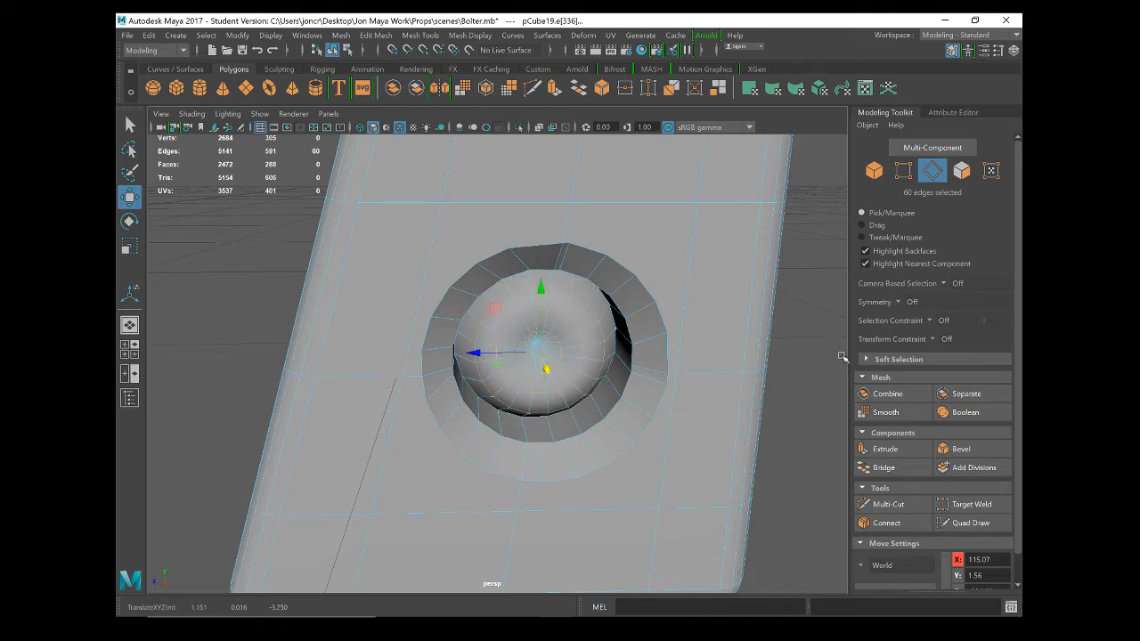
pyautogui.click(766, 406)
pyautogui.keyDown('alt'); pyautogui.moveTo(556, 417); pyautogui.dragTo(577, 375); pyautogui.keyUp('alt')
pyautogui.hotkey('ctrl', 'z')
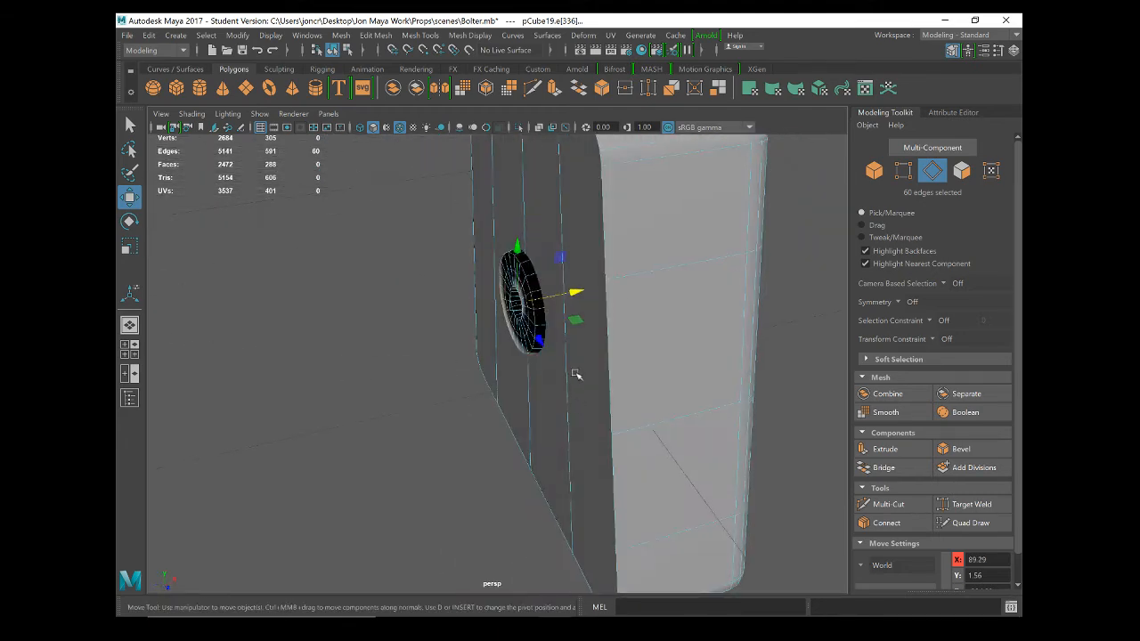
pyautogui.keyDown('alt'); pyautogui.moveTo(576, 292); pyautogui.dragTo(562, 341); pyautogui.keyUp('alt')
pyautogui.click(827, 349)
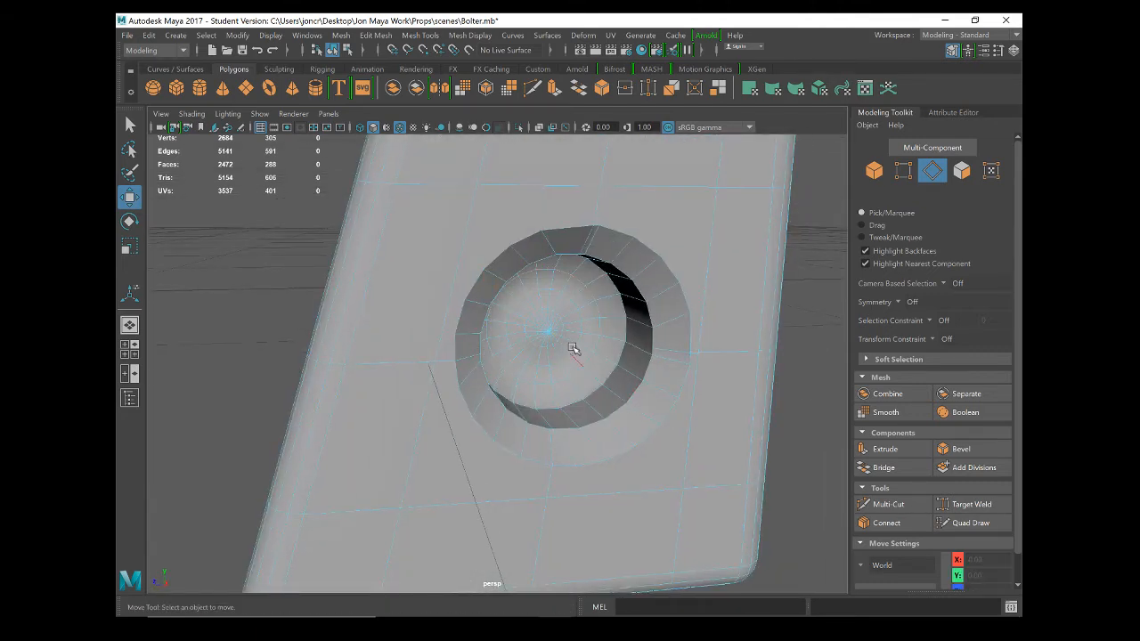
# Step: Move the centre vertex of the recess floor deeper into the block, to X 102.15
pyautogui.moveTo(550, 330); pyautogui.dragTo(486, 235, button='right')
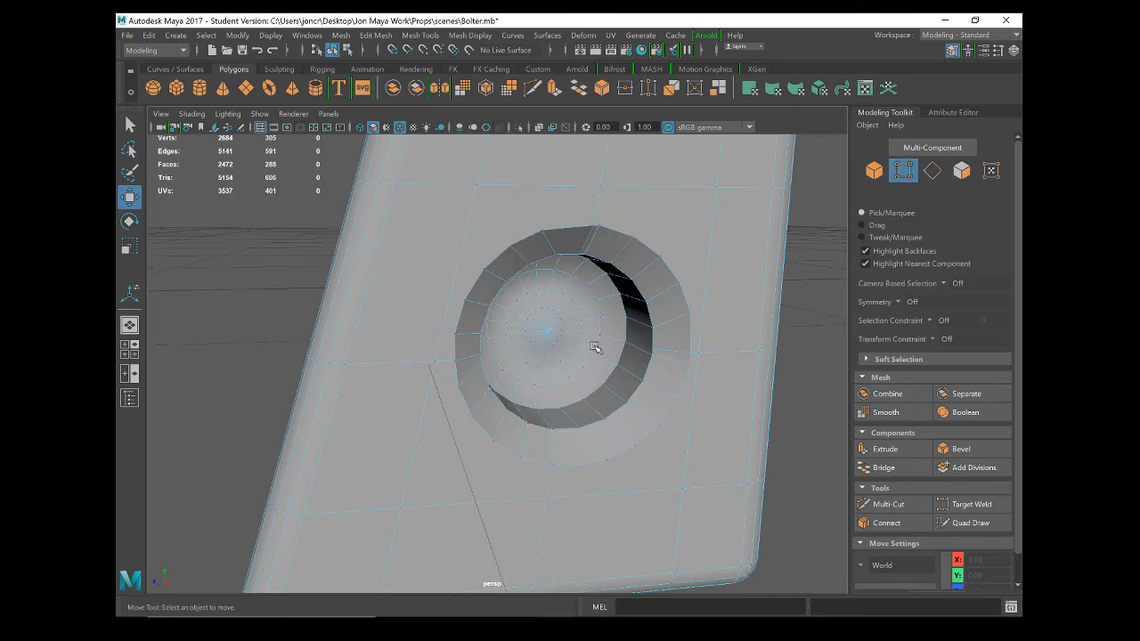
pyautogui.click(550, 331)
pyautogui.moveTo(552, 334); pyautogui.dragTo(561, 341)
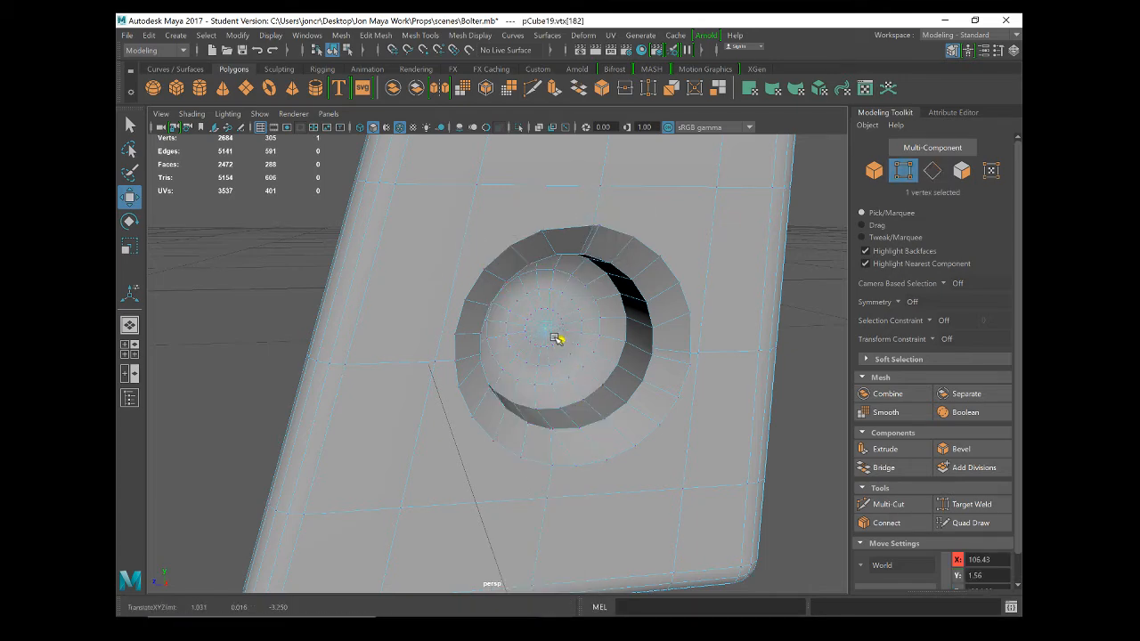
# Step: Move the spare cylinder onto the upper corner of the sloped block's face, at X 121.98, Y 33.98
pyautogui.keyDown('alt'); pyautogui.moveTo(736, 447); pyautogui.dragTo(464, 400); pyautogui.keyUp('alt')
pyautogui.scroll(-3, 463, 400)
pyautogui.keyDown('alt'); pyautogui.moveTo(531, 377); pyautogui.dragTo(501, 382); pyautogui.keyUp('alt')
pyautogui.keyDown('alt'); pyautogui.moveTo(501, 382); pyautogui.dragTo(618, 310, button='middle'); pyautogui.keyUp('alt')
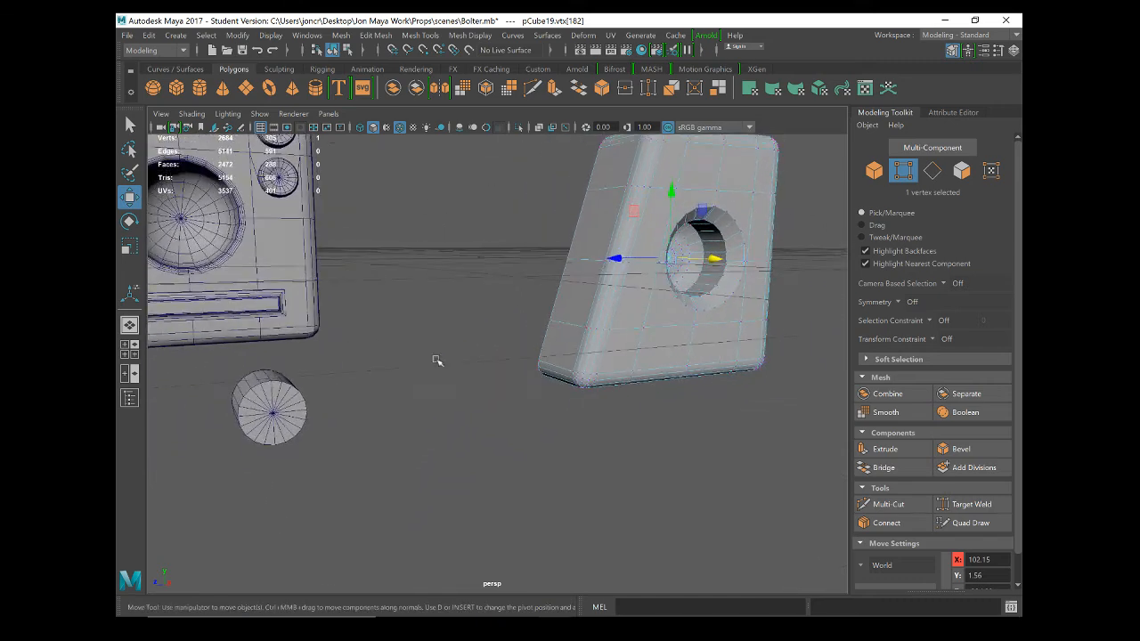
pyautogui.click(258, 383)
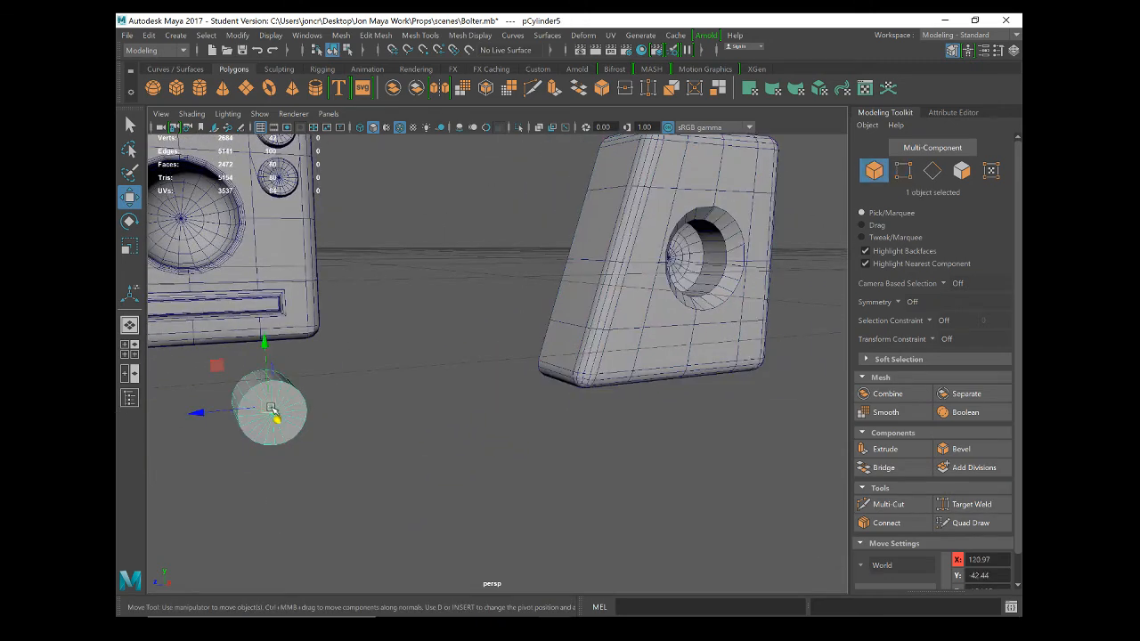
pyautogui.moveTo(271, 408); pyautogui.dragTo(605, 301)
pyautogui.keyDown('alt'); pyautogui.moveTo(278, 195); pyautogui.dragTo(317, 328); pyautogui.keyUp('alt')
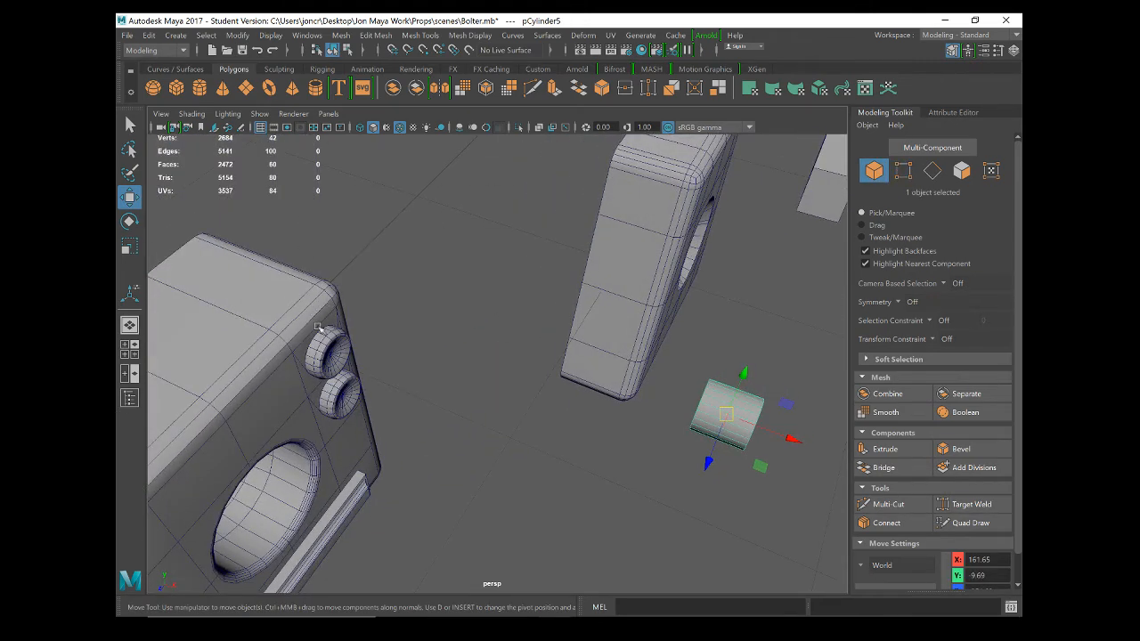
pyautogui.keyDown('alt'); pyautogui.moveTo(494, 367); pyautogui.dragTo(738, 248); pyautogui.keyUp('alt')
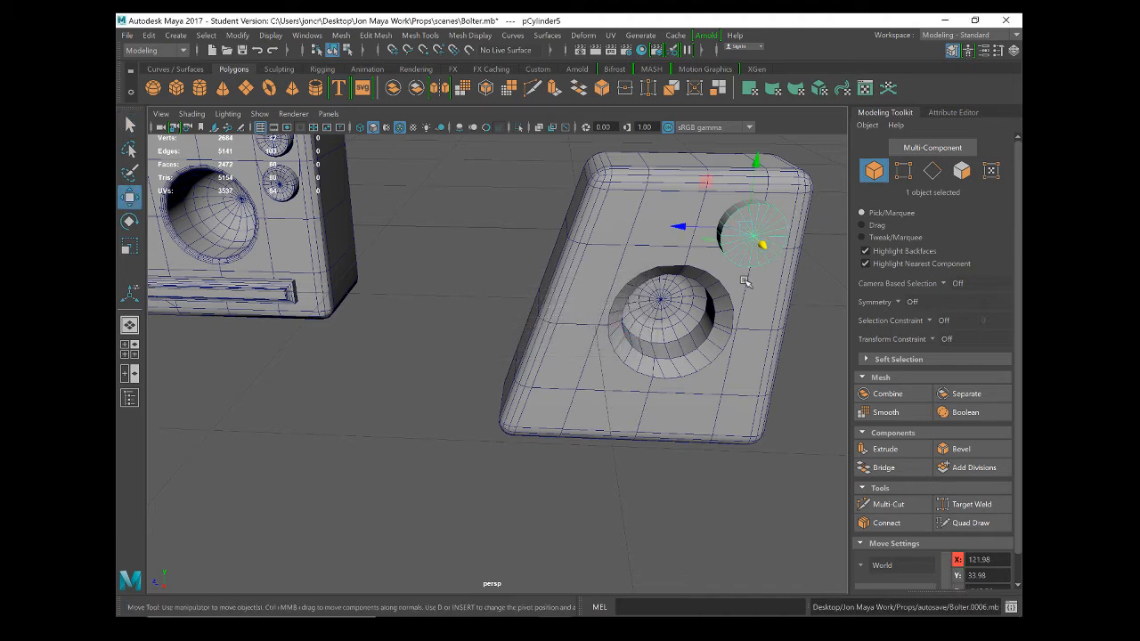
pyautogui.keyDown('alt'); pyautogui.moveTo(746, 282); pyautogui.dragTo(617, 286, button='middle'); pyautogui.keyUp('alt')
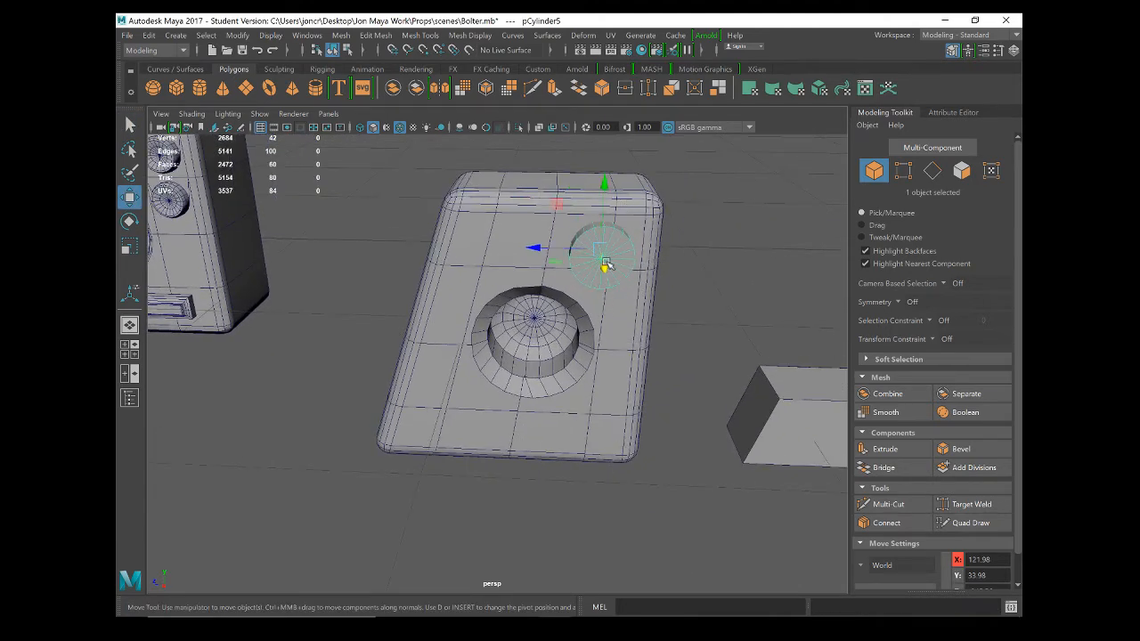
# Step: Scale the cylinder down to about 0.063 and reposition it above the round recess at X 128.11, Y 37.03
pyautogui.press('e')
pyautogui.press('r')
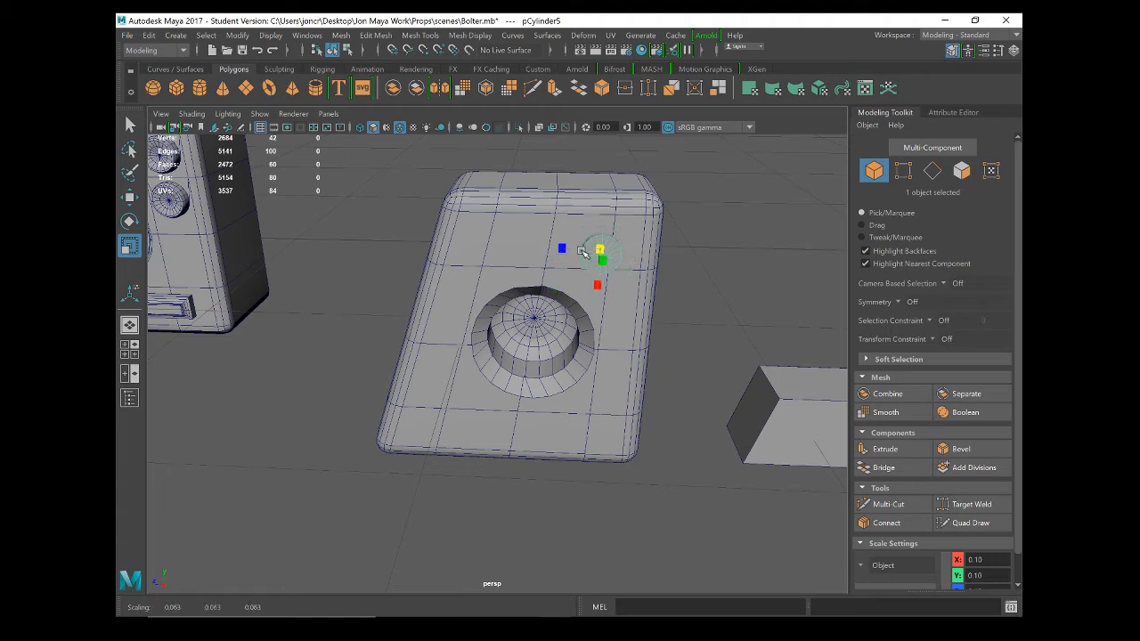
pyautogui.press('w')
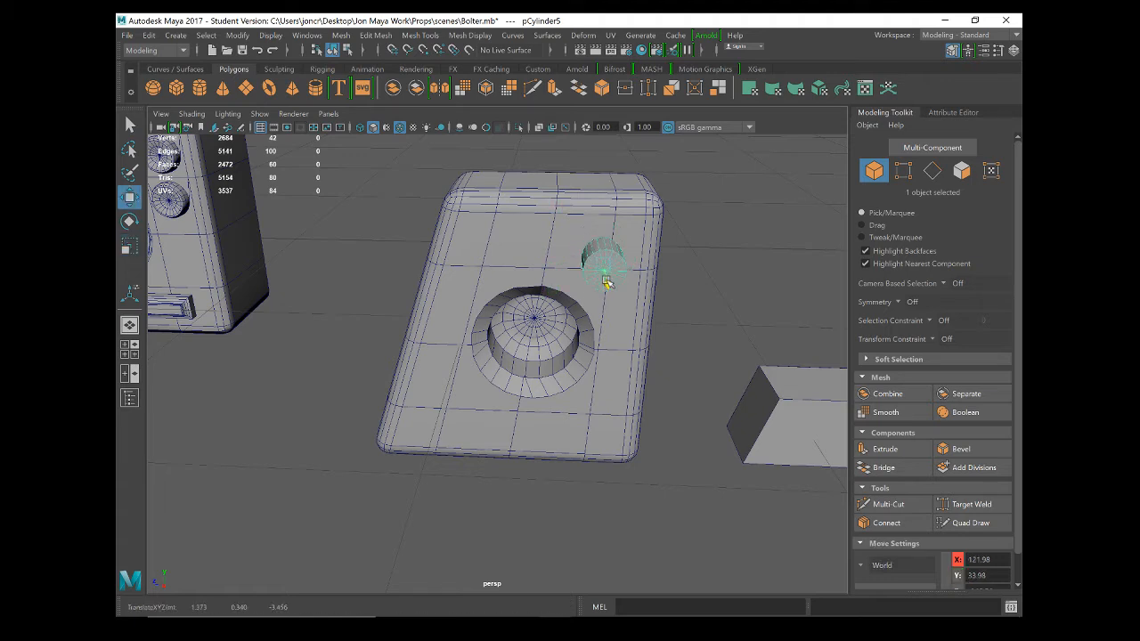
pyautogui.moveTo(535, 256); pyautogui.dragTo(522, 255)
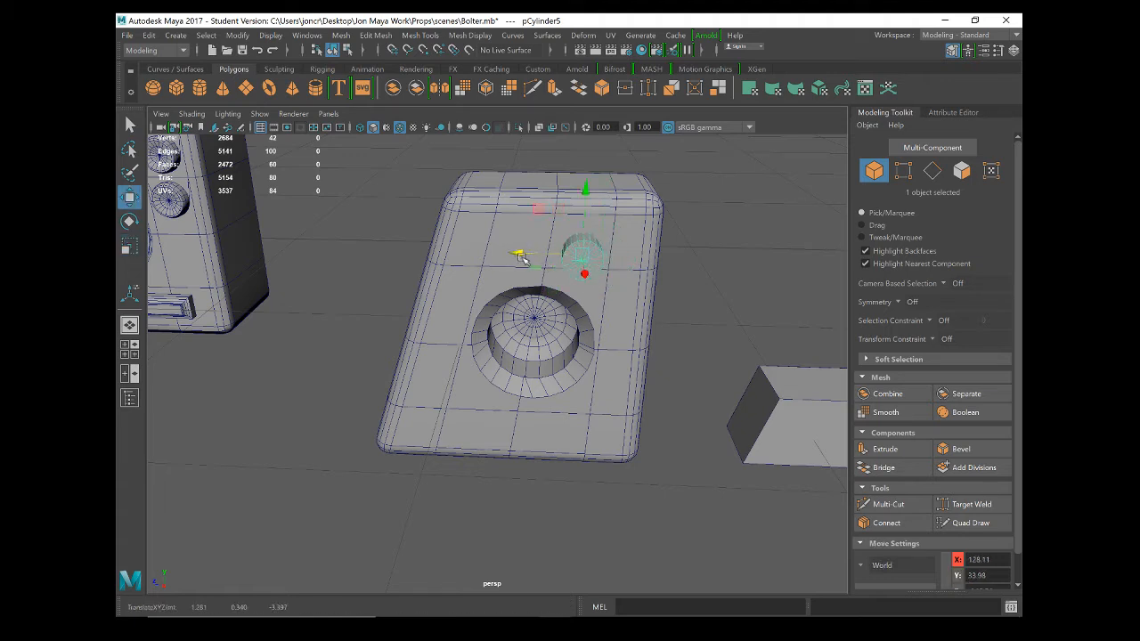
pyautogui.moveTo(587, 184); pyautogui.dragTo(574, 281)
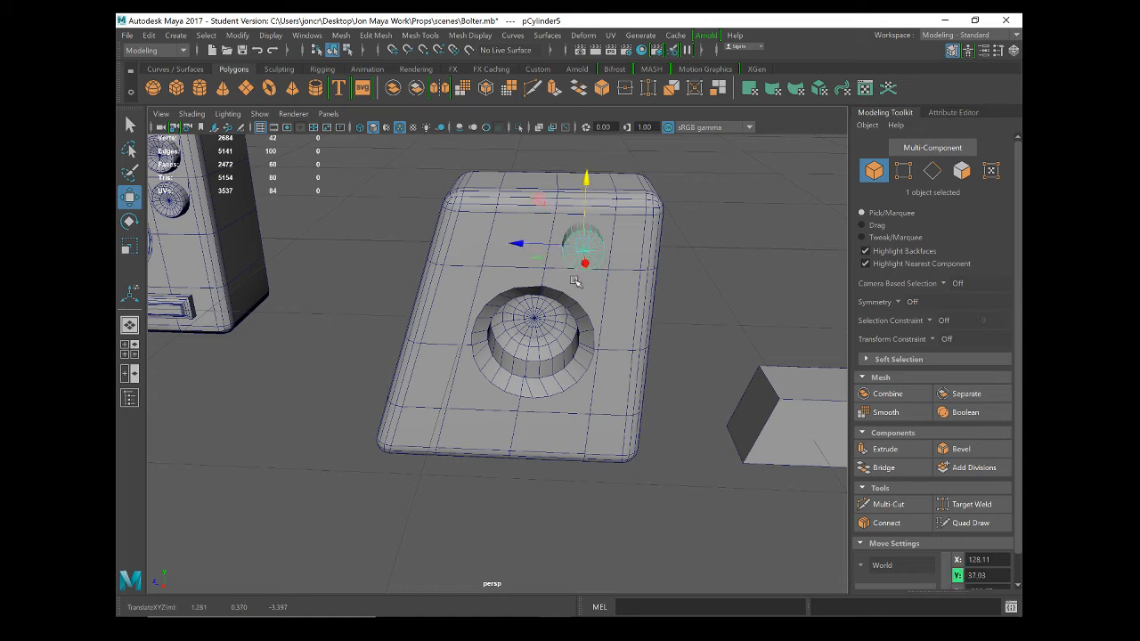
# Step: Duplicate the small cylinder and place the copy in the face's lower corner at X 124.40, Y -33.91, partly sunk into the block
pyautogui.hotkey('ctrl', 'd')
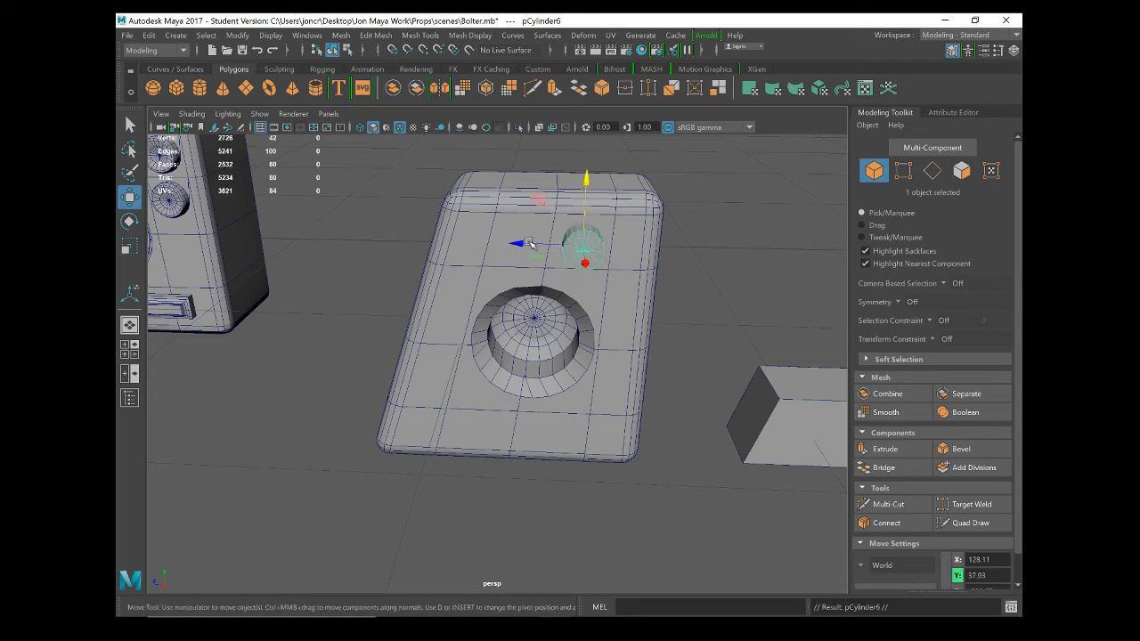
pyautogui.moveTo(528, 243); pyautogui.dragTo(454, 241)
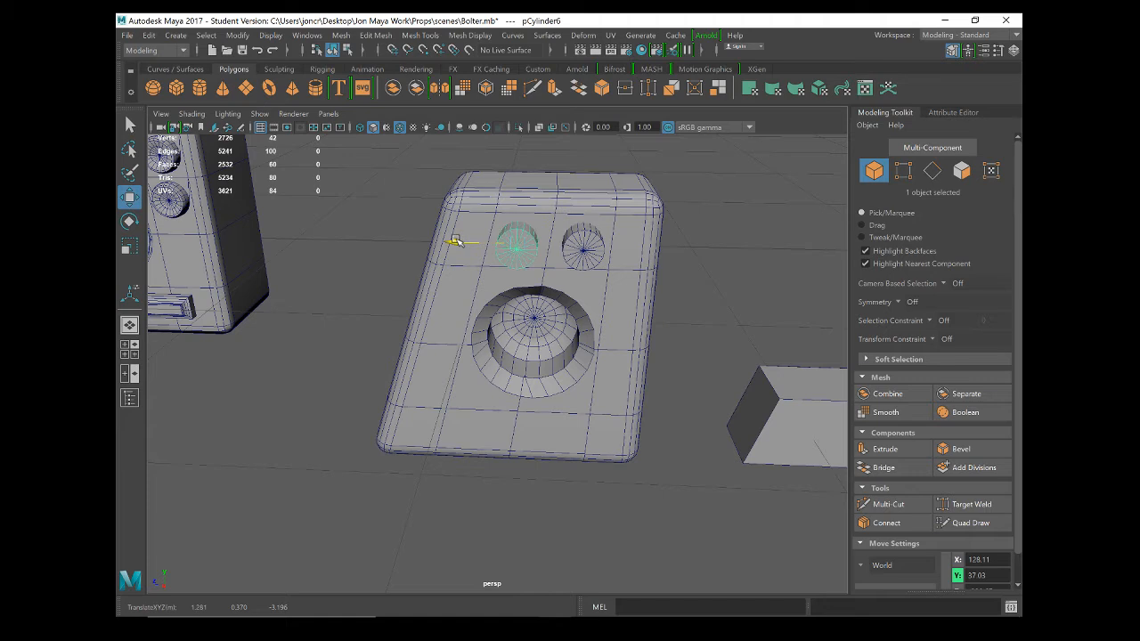
pyautogui.moveTo(507, 177); pyautogui.dragTo(356, 423)
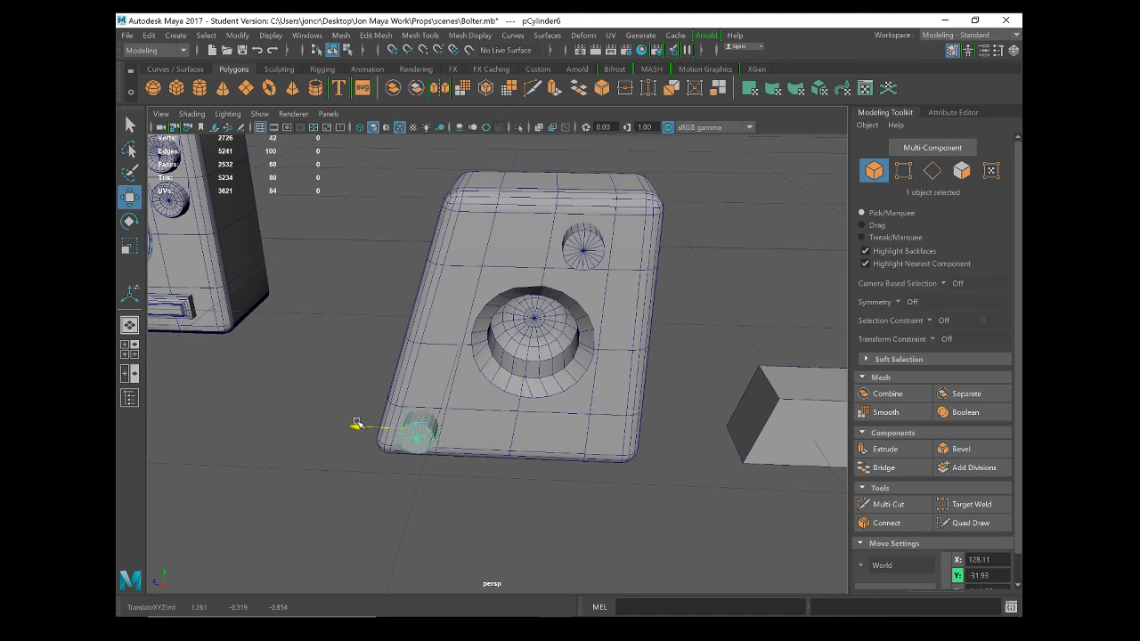
pyautogui.moveTo(434, 426)
pyautogui.keyDown('alt'); pyautogui.mouseDown()
pyautogui.moveTo(463, 437)
pyautogui.moveTo(438, 422)
pyautogui.mouseUp(); pyautogui.keyUp('alt')
pyautogui.moveTo(545, 337); pyautogui.dragTo(534, 329)
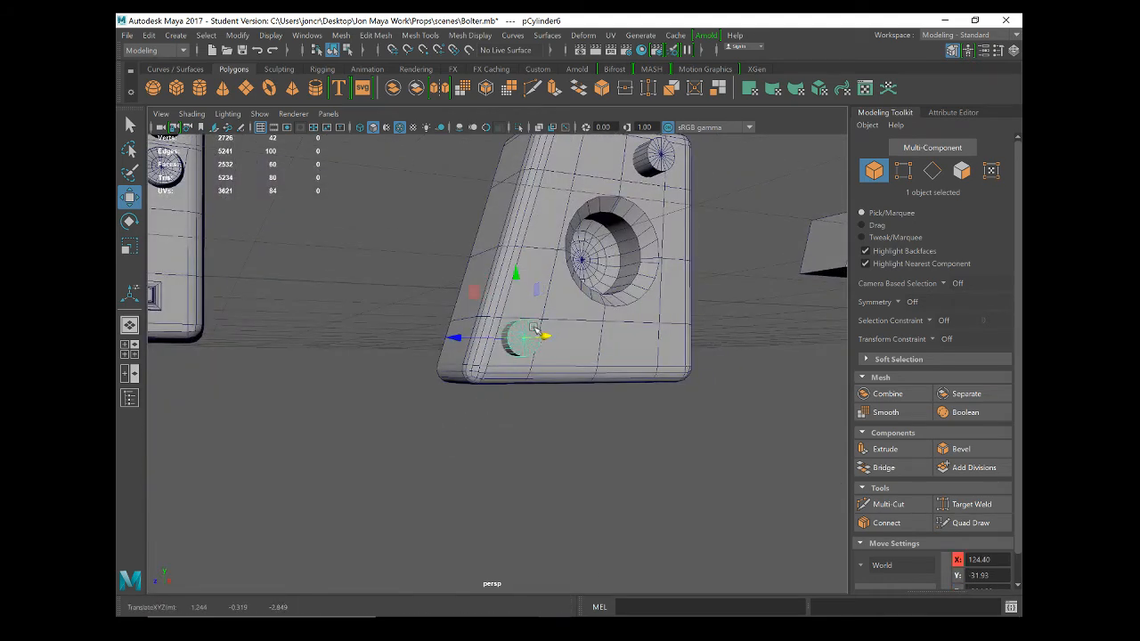
pyautogui.moveTo(513, 272); pyautogui.dragTo(514, 278)
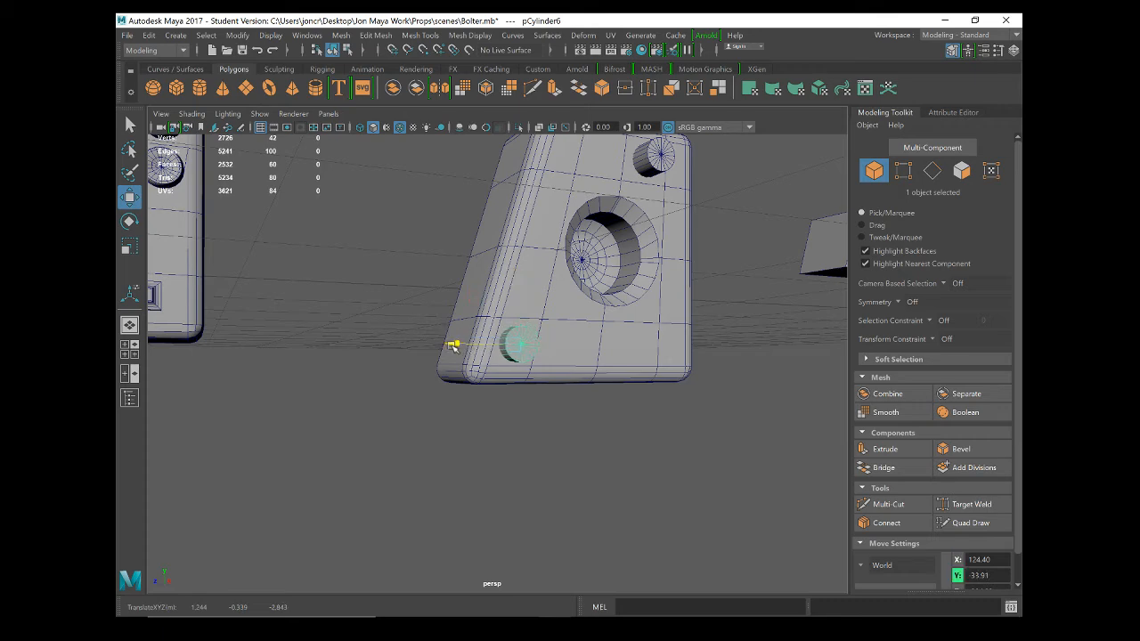
pyautogui.moveTo(454, 346); pyautogui.dragTo(451, 346)
# Step: Select the sloped block and both small cylinders and merge them with a Boolean union
pyautogui.keyDown('alt'); pyautogui.moveTo(638, 359); pyautogui.dragTo(611, 324); pyautogui.keyUp('alt')
pyautogui.click(603, 198)
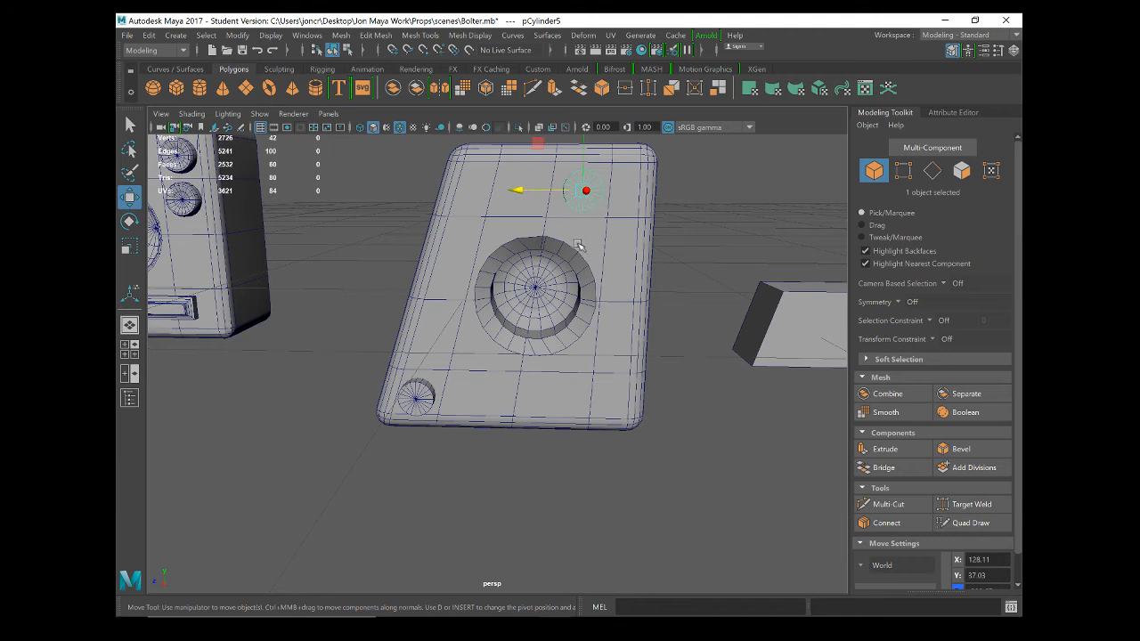
pyautogui.keyDown('shift'); pyautogui.click(524, 282); pyautogui.keyUp('shift')
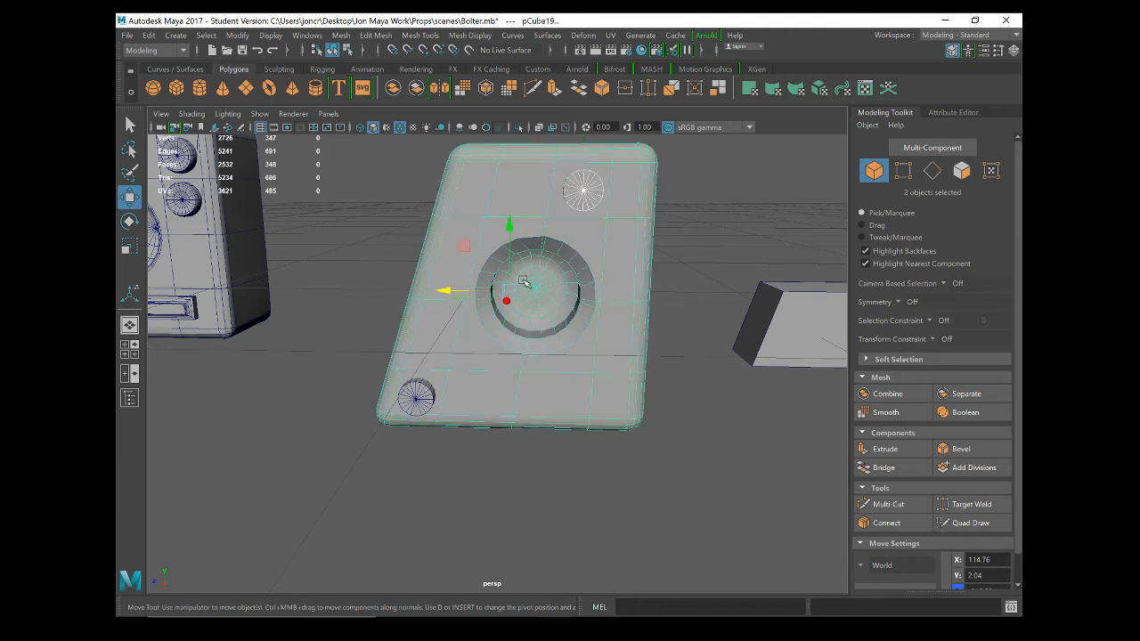
pyautogui.keyDown('shift'); pyautogui.click(414, 403); pyautogui.keyUp('shift')
pyautogui.keyDown('shift'); pyautogui.click(578, 194); pyautogui.keyUp('shift')
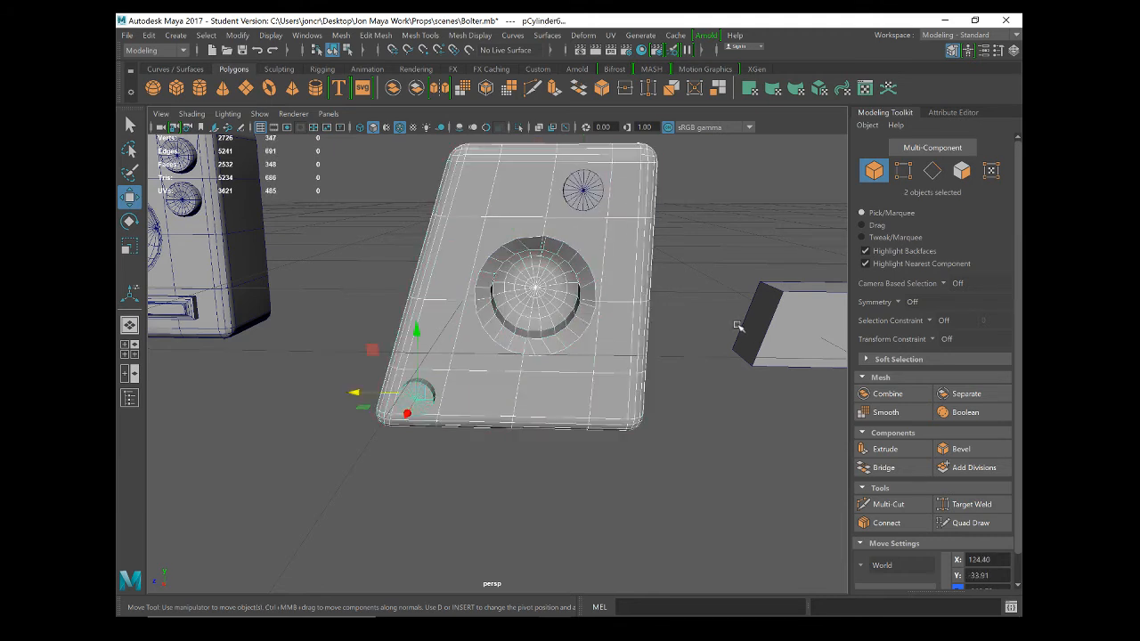
pyautogui.click(622, 232)
pyautogui.keyDown('shift'); pyautogui.click(586, 183); pyautogui.keyUp('shift')
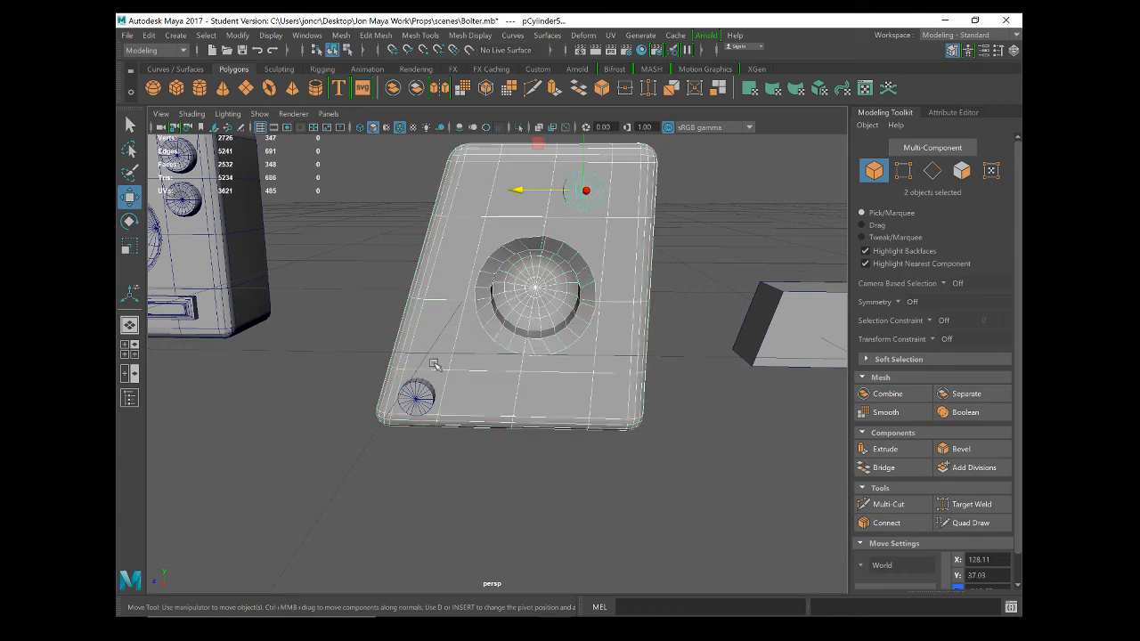
pyautogui.keyDown('shift'); pyautogui.click(417, 395); pyautogui.keyUp('shift')
pyautogui.click(965, 412)
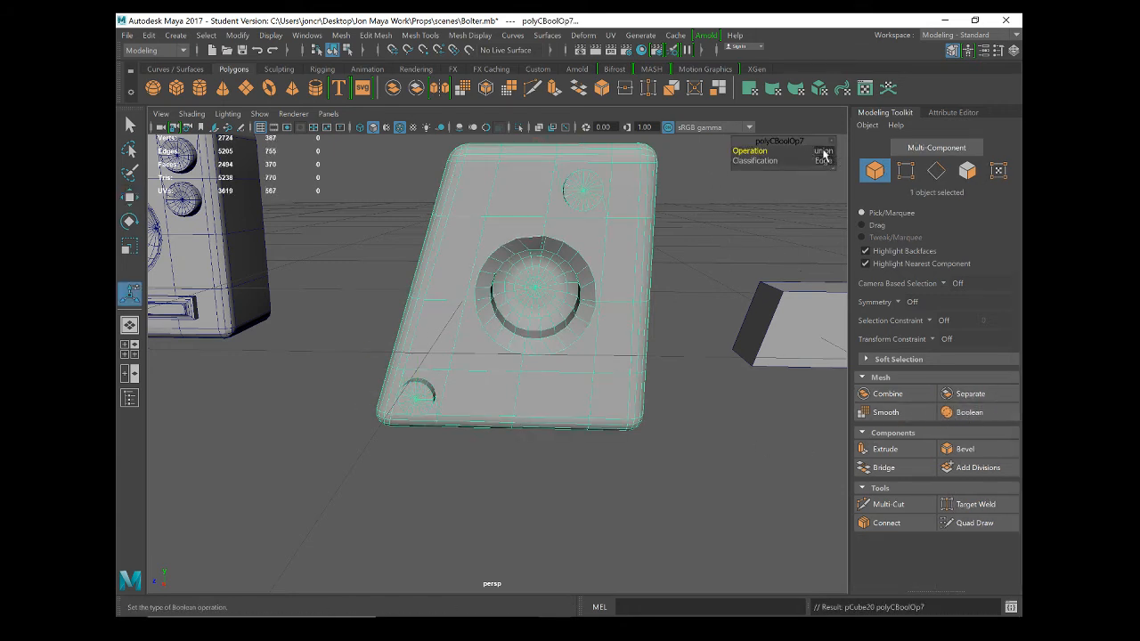
# Step: Try the difference operation on the Boolean of the block and the two small cylinders
pyautogui.keyDown('alt'); pyautogui.moveTo(552, 373); pyautogui.dragTo(764, 272); pyautogui.keyUp('alt')
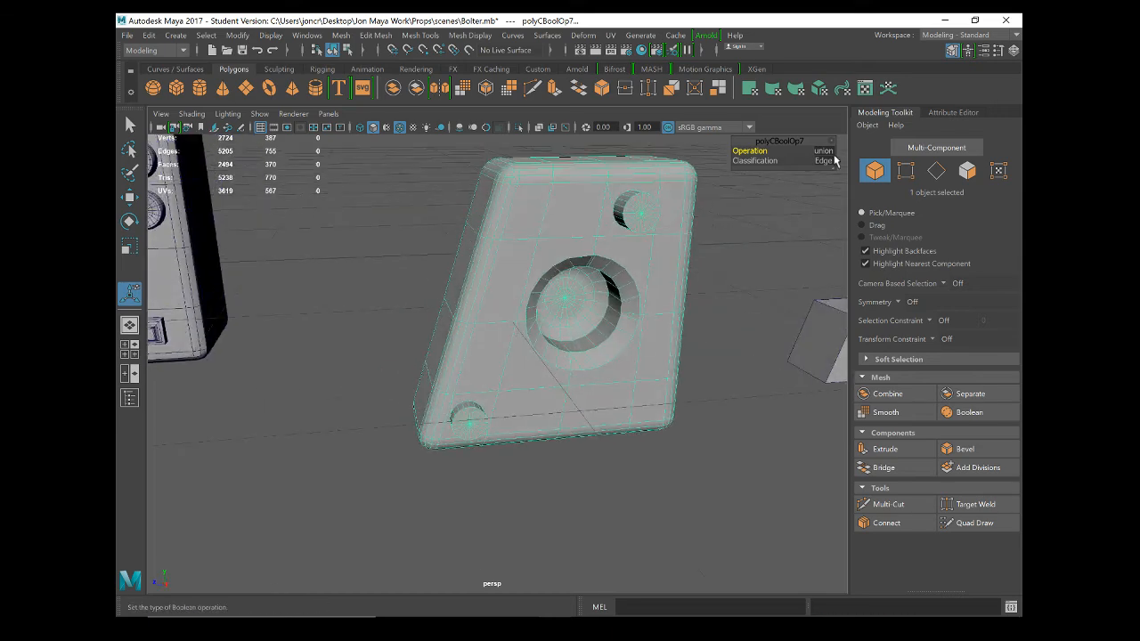
pyautogui.click(823, 152)
pyautogui.click(841, 174)
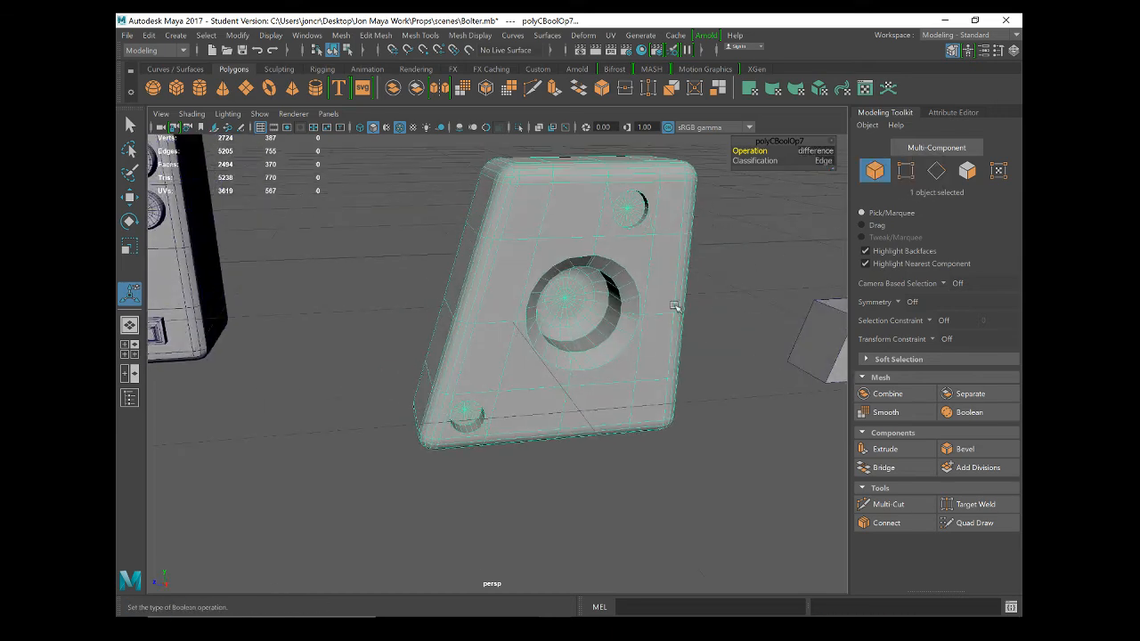
pyautogui.keyDown('alt'); pyautogui.moveTo(677, 310); pyautogui.dragTo(645, 313); pyautogui.keyUp('alt')
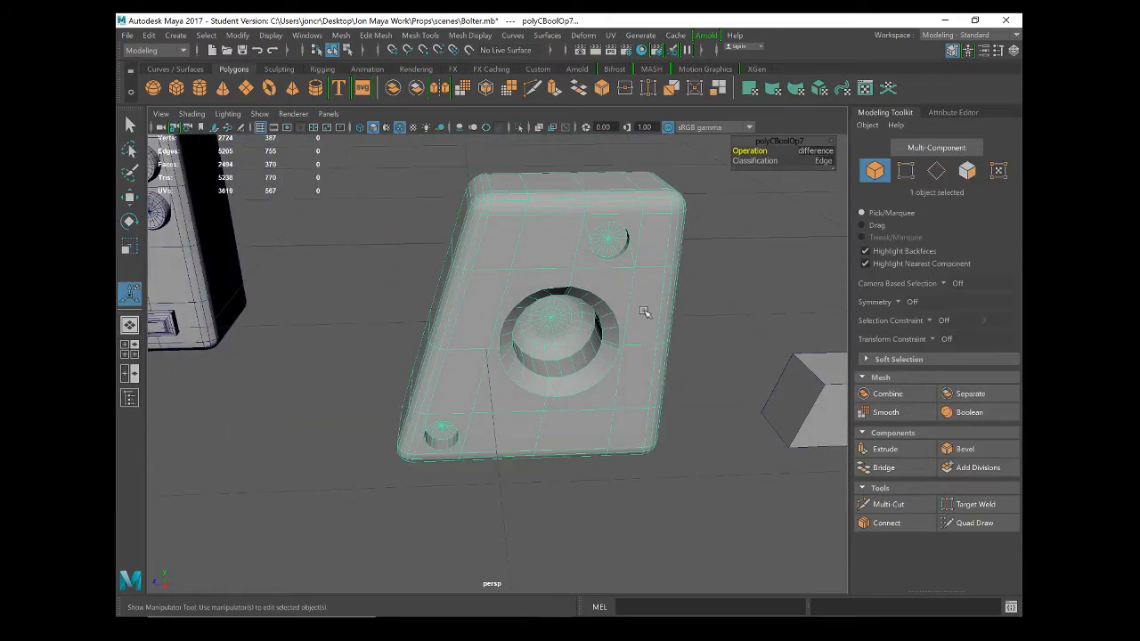
# Step: Set the Boolean operation back to union so both small cylinders protrude from the block, and deselect it
pyautogui.click(826, 155)
pyautogui.click(841, 165)
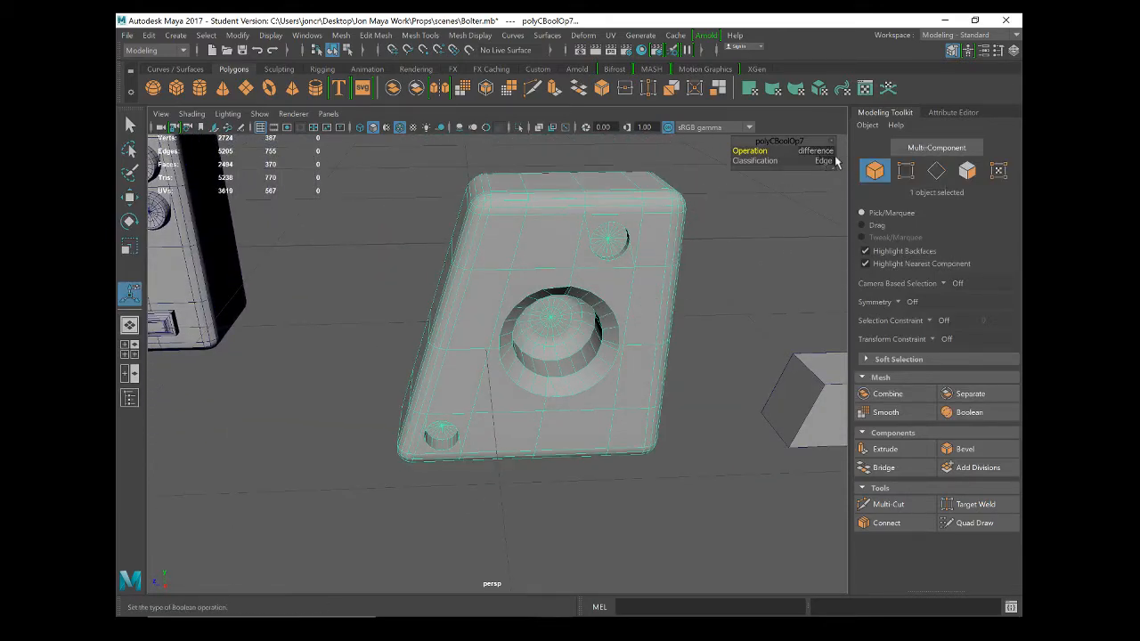
pyautogui.click(832, 155)
pyautogui.click(846, 163)
pyautogui.keyDown('alt'); pyautogui.moveTo(623, 303); pyautogui.dragTo(526, 300); pyautogui.keyUp('alt')
pyautogui.scroll(-4, 527, 302)
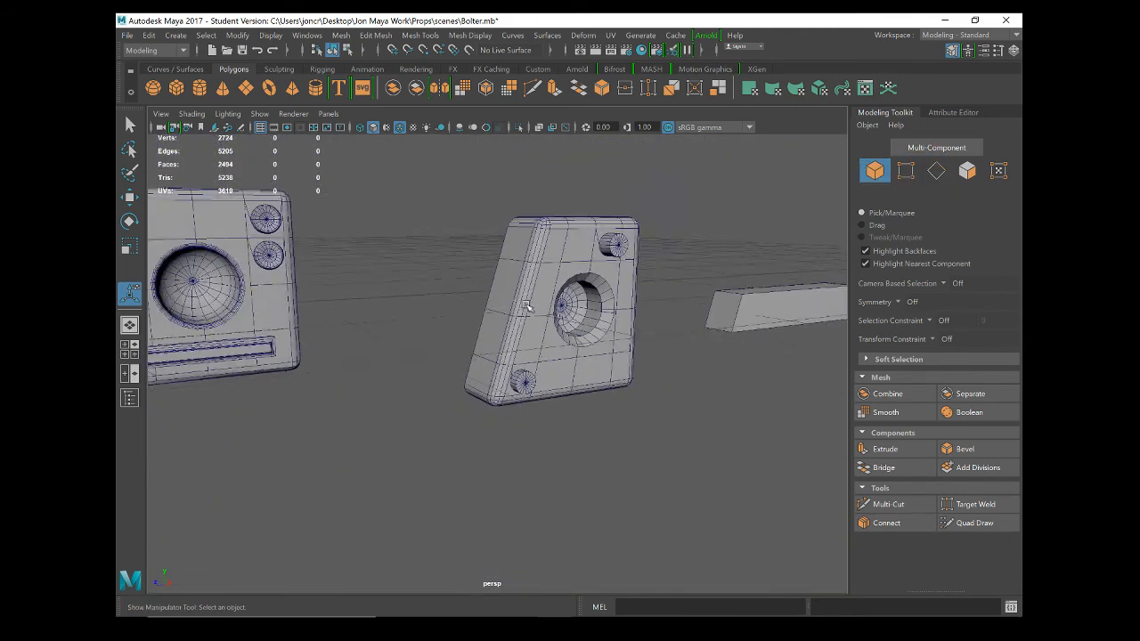
# Step: Examine the bolter body, its end piece with the inset panel and the separate detail block against the reference image
pyautogui.scroll(-2, 407, 303)
pyautogui.scroll(-2, 409, 303)
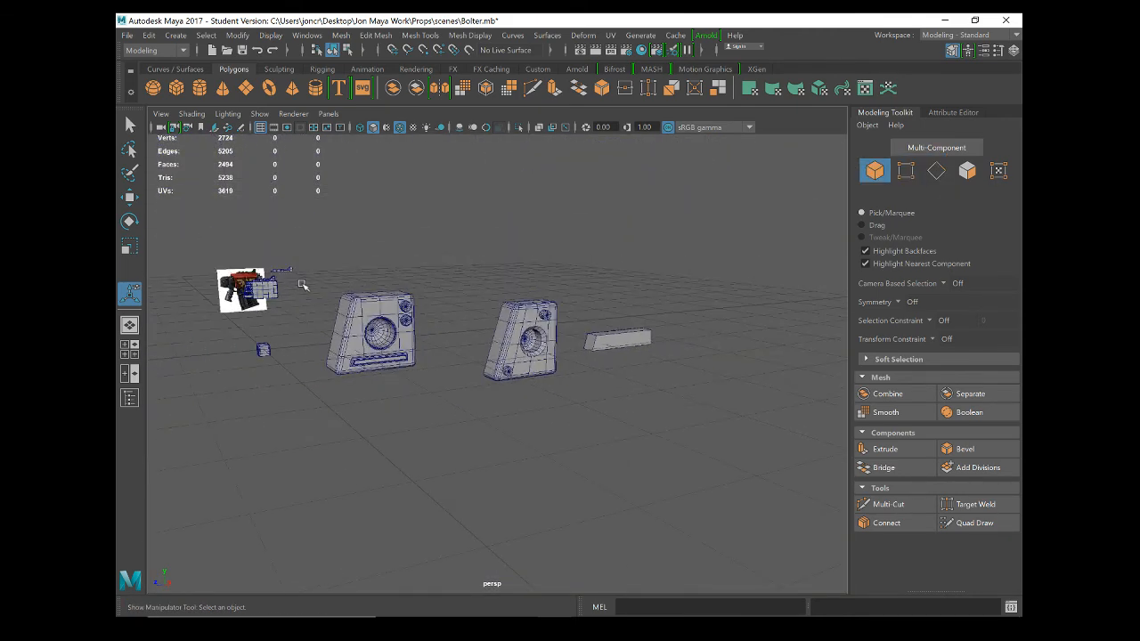
pyautogui.keyDown('alt'); pyautogui.moveTo(305, 285); pyautogui.dragTo(534, 348, button='middle'); pyautogui.keyUp('alt')
pyautogui.scroll(7, 534, 350)
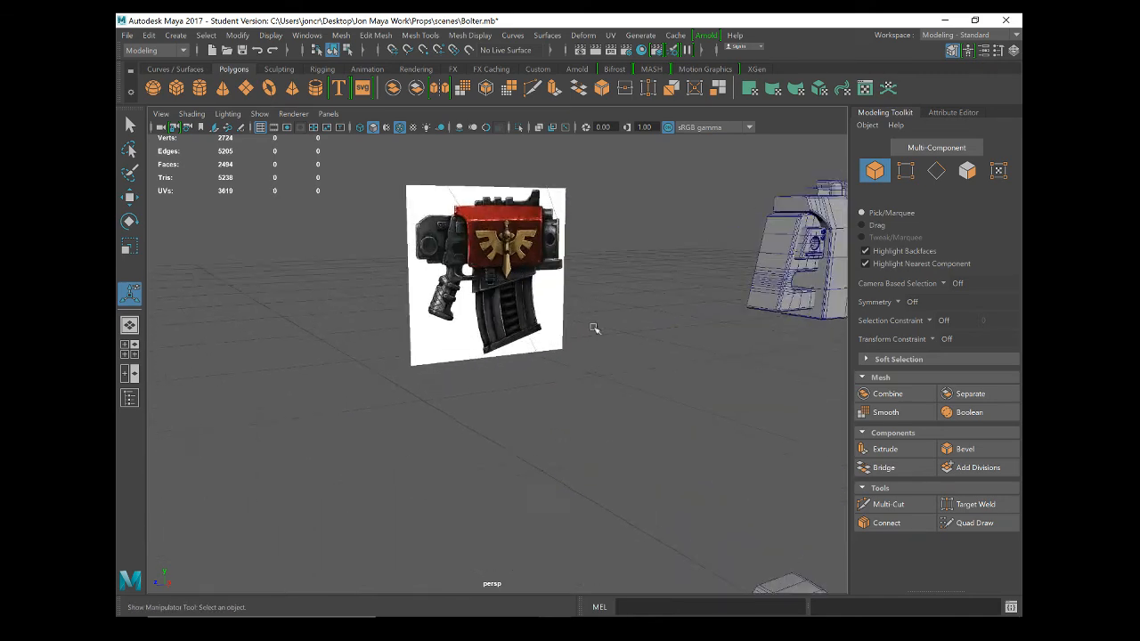
pyautogui.scroll(3, 594, 328)
pyautogui.scroll(-1, 509, 326)
pyautogui.keyDown('alt'); pyautogui.moveTo(616, 290); pyautogui.dragTo(391, 312, button='middle'); pyautogui.keyUp('alt')
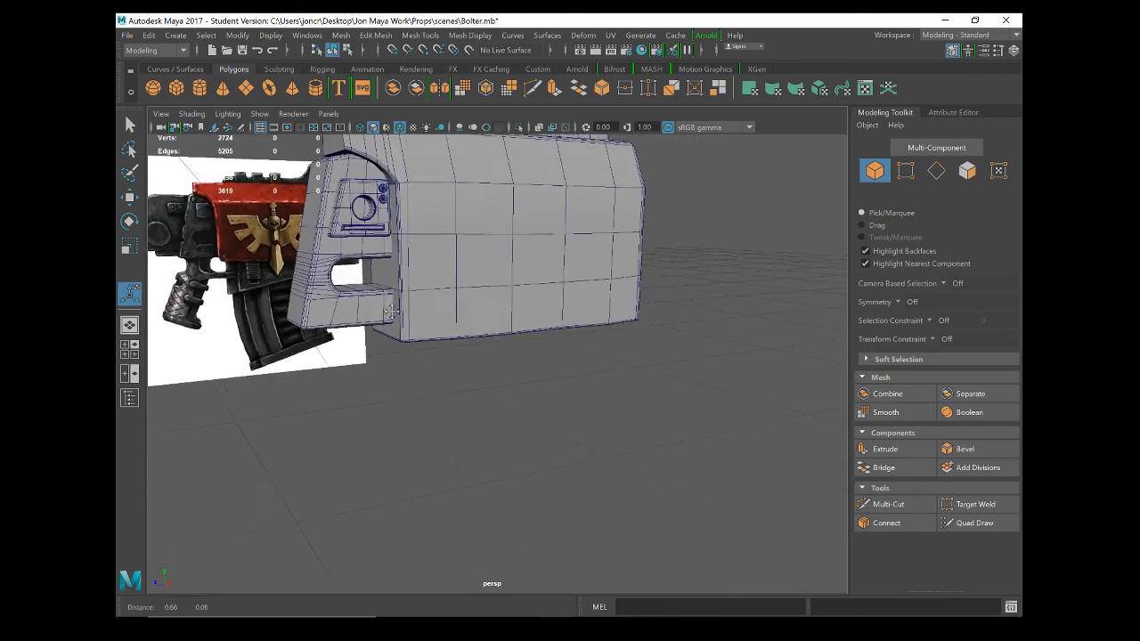
pyautogui.keyDown('alt'); pyautogui.moveTo(391, 312); pyautogui.dragTo(674, 231); pyautogui.keyUp('alt')
pyautogui.moveTo(488, 265); pyautogui.dragTo(494, 288)
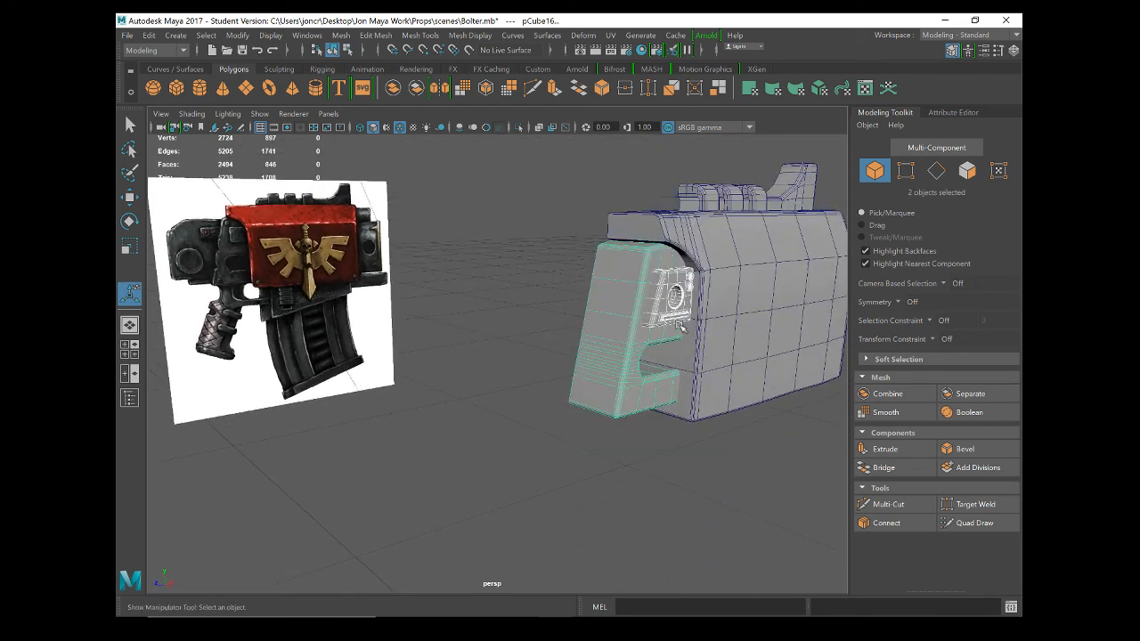
pyautogui.keyDown('alt'); pyautogui.moveTo(682, 281); pyautogui.dragTo(659, 299); pyautogui.keyUp('alt')
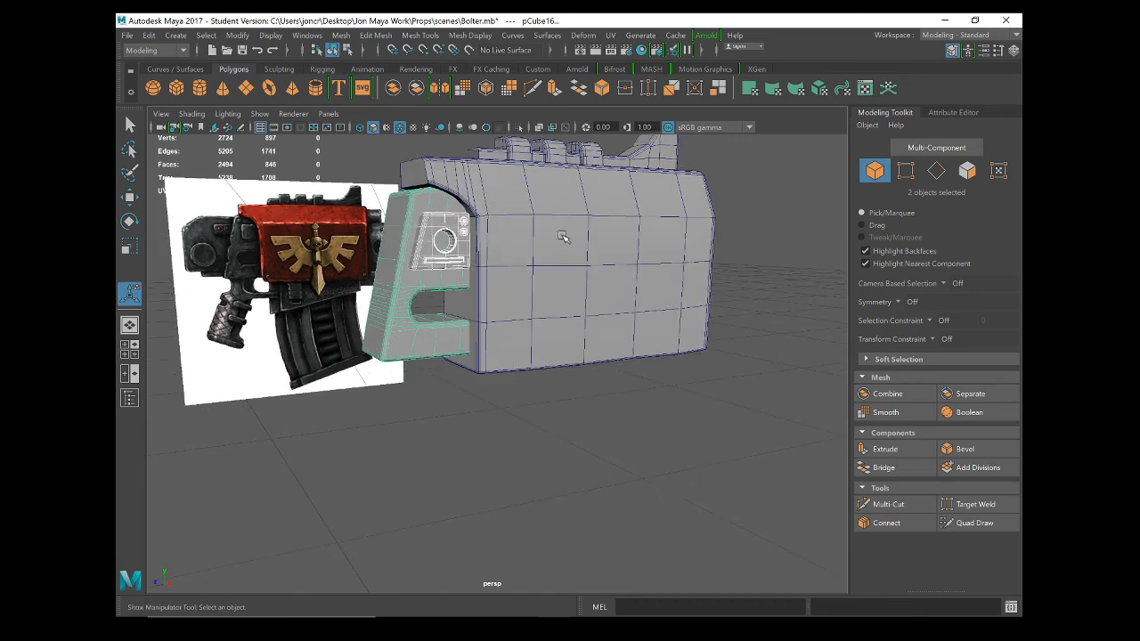
pyautogui.scroll(-6, 562, 236)
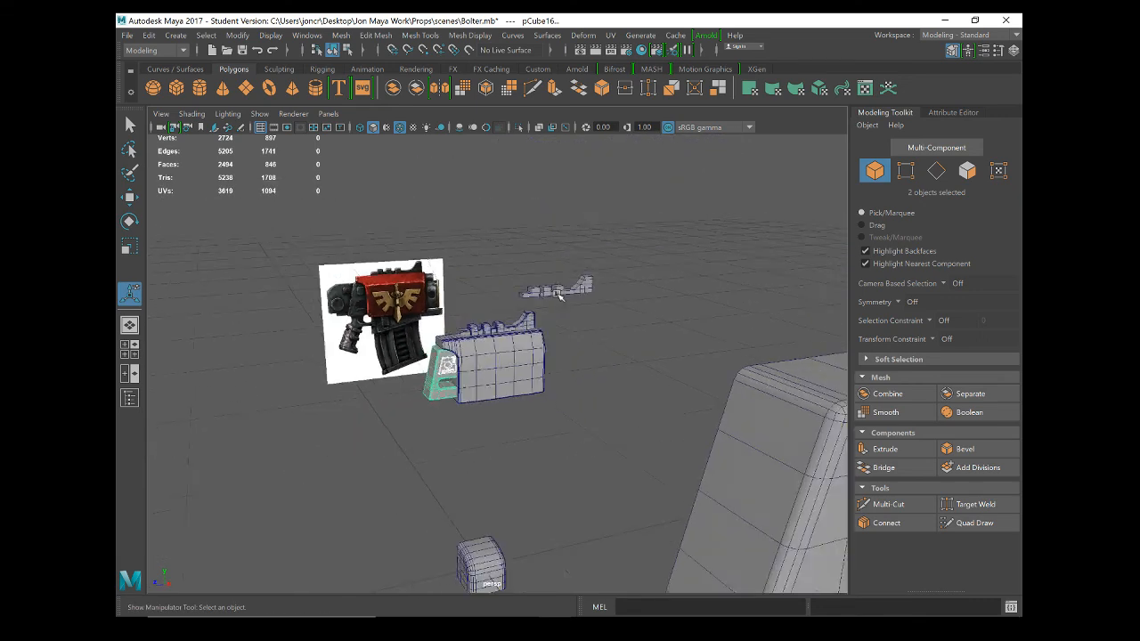
pyautogui.scroll(-3, 559, 294)
pyautogui.keyDown('alt'); pyautogui.moveTo(625, 354); pyautogui.dragTo(447, 174, button='middle'); pyautogui.keyUp('alt')
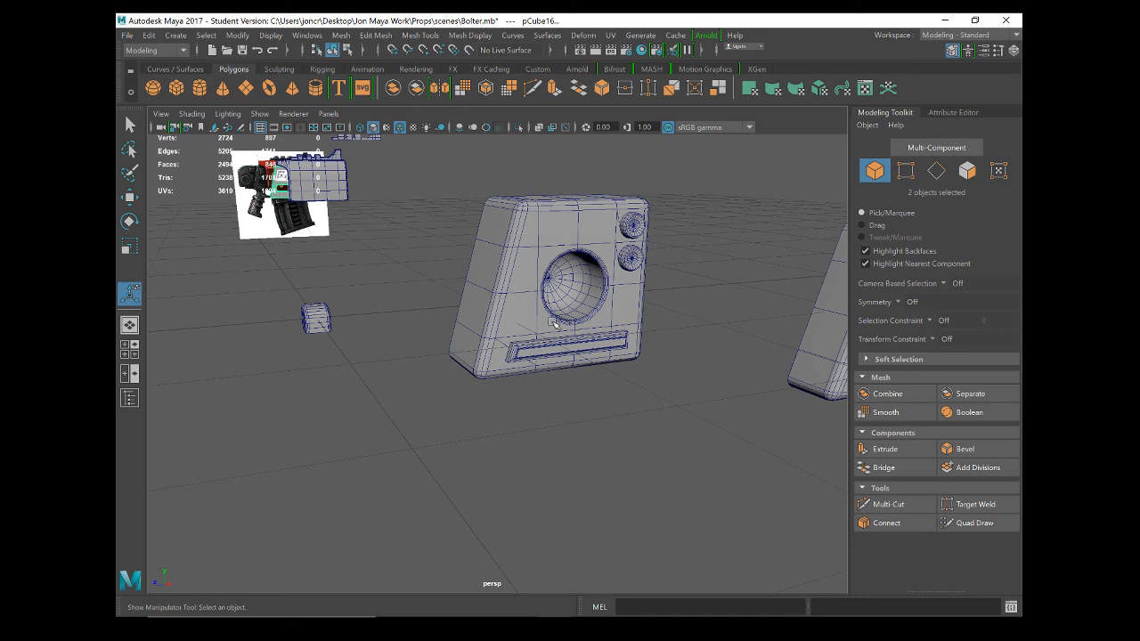
pyautogui.hotkey('alt', 'Tab')
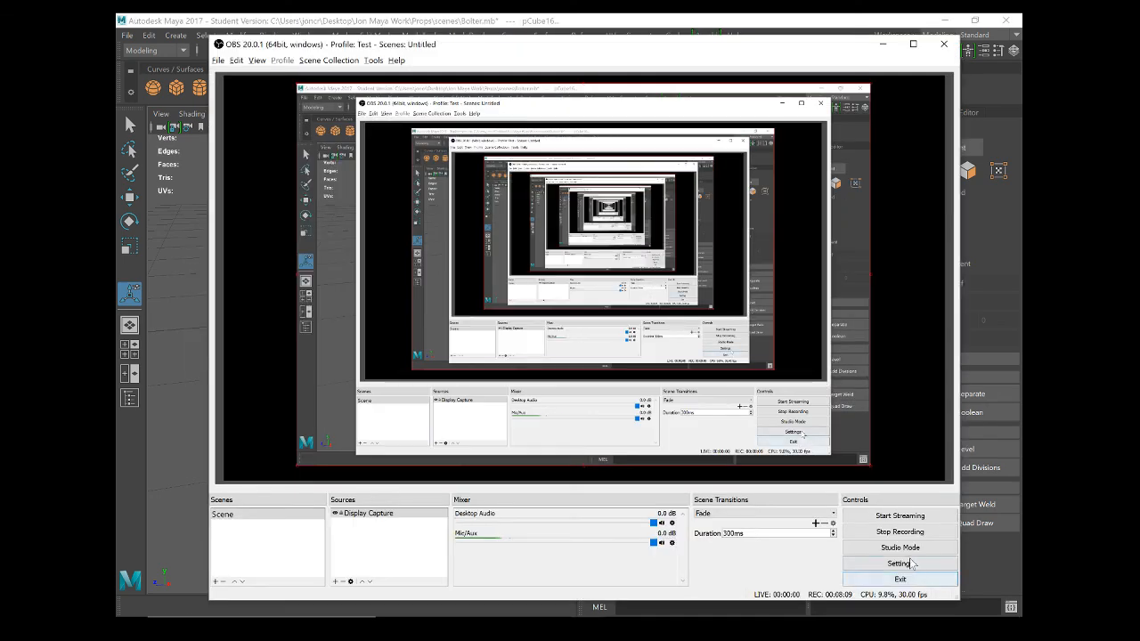